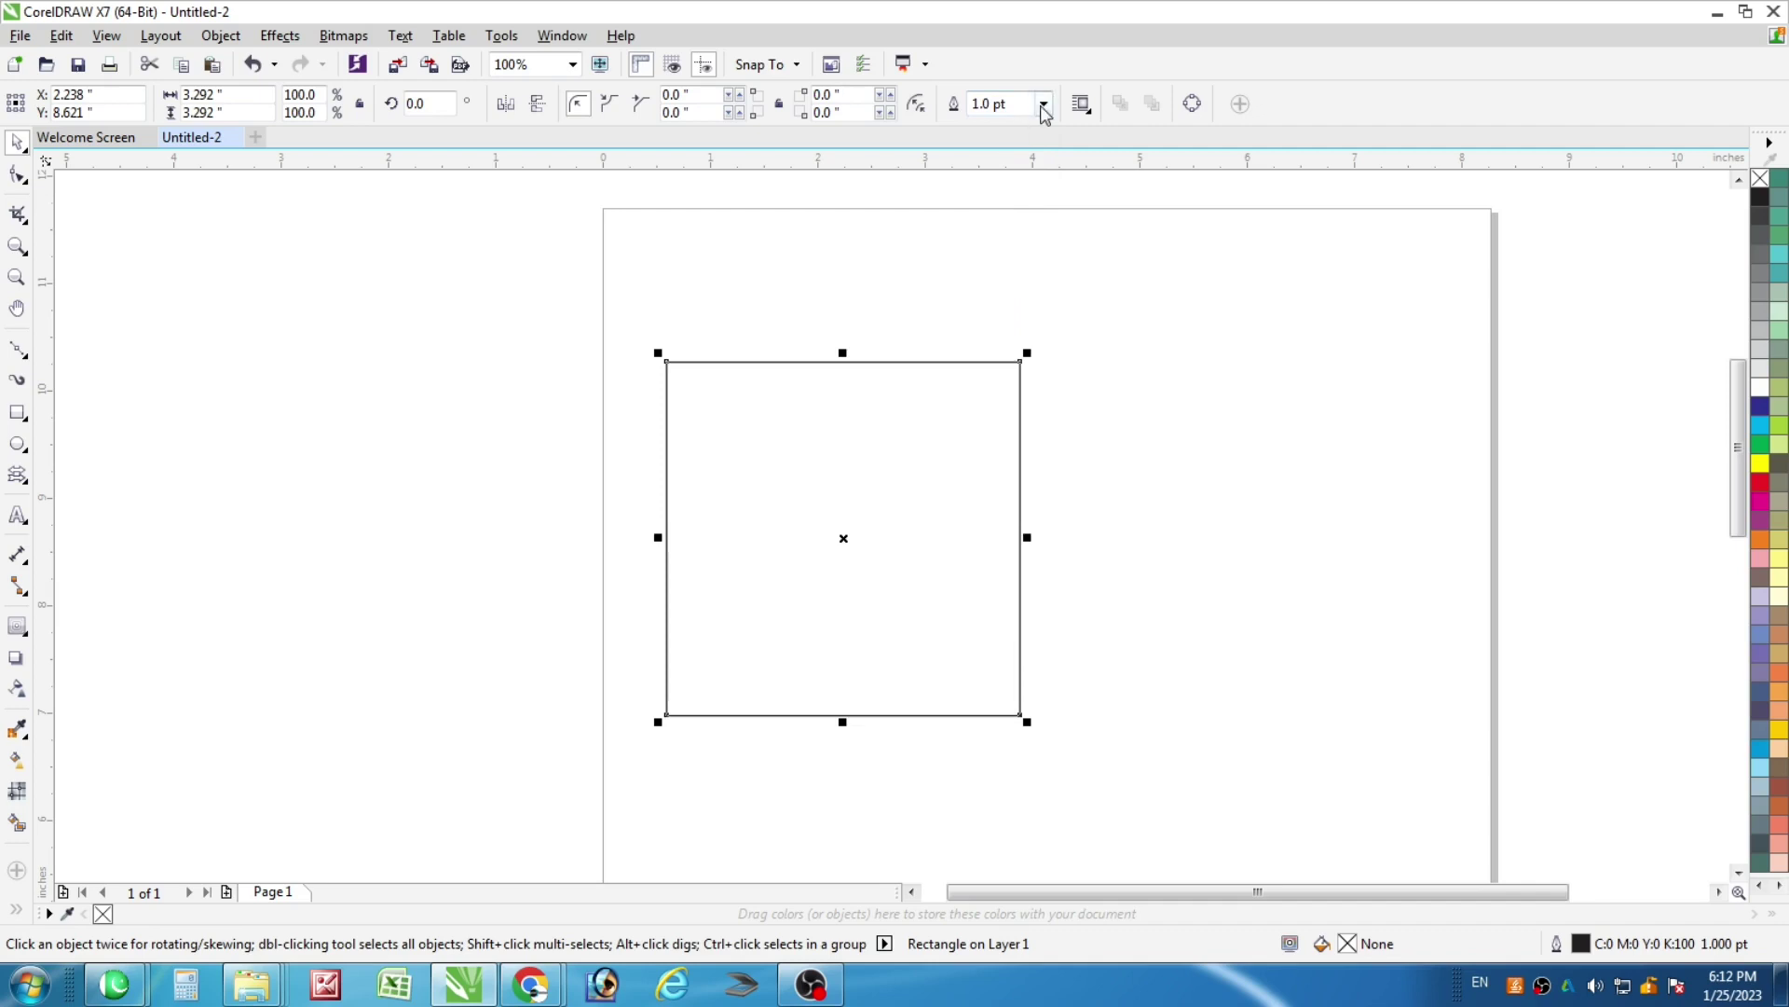
# Give the square a 2.0 pt outline and round all its corners to 0.378"
pyautogui.click(1044, 104)
pyautogui.click(988, 223)
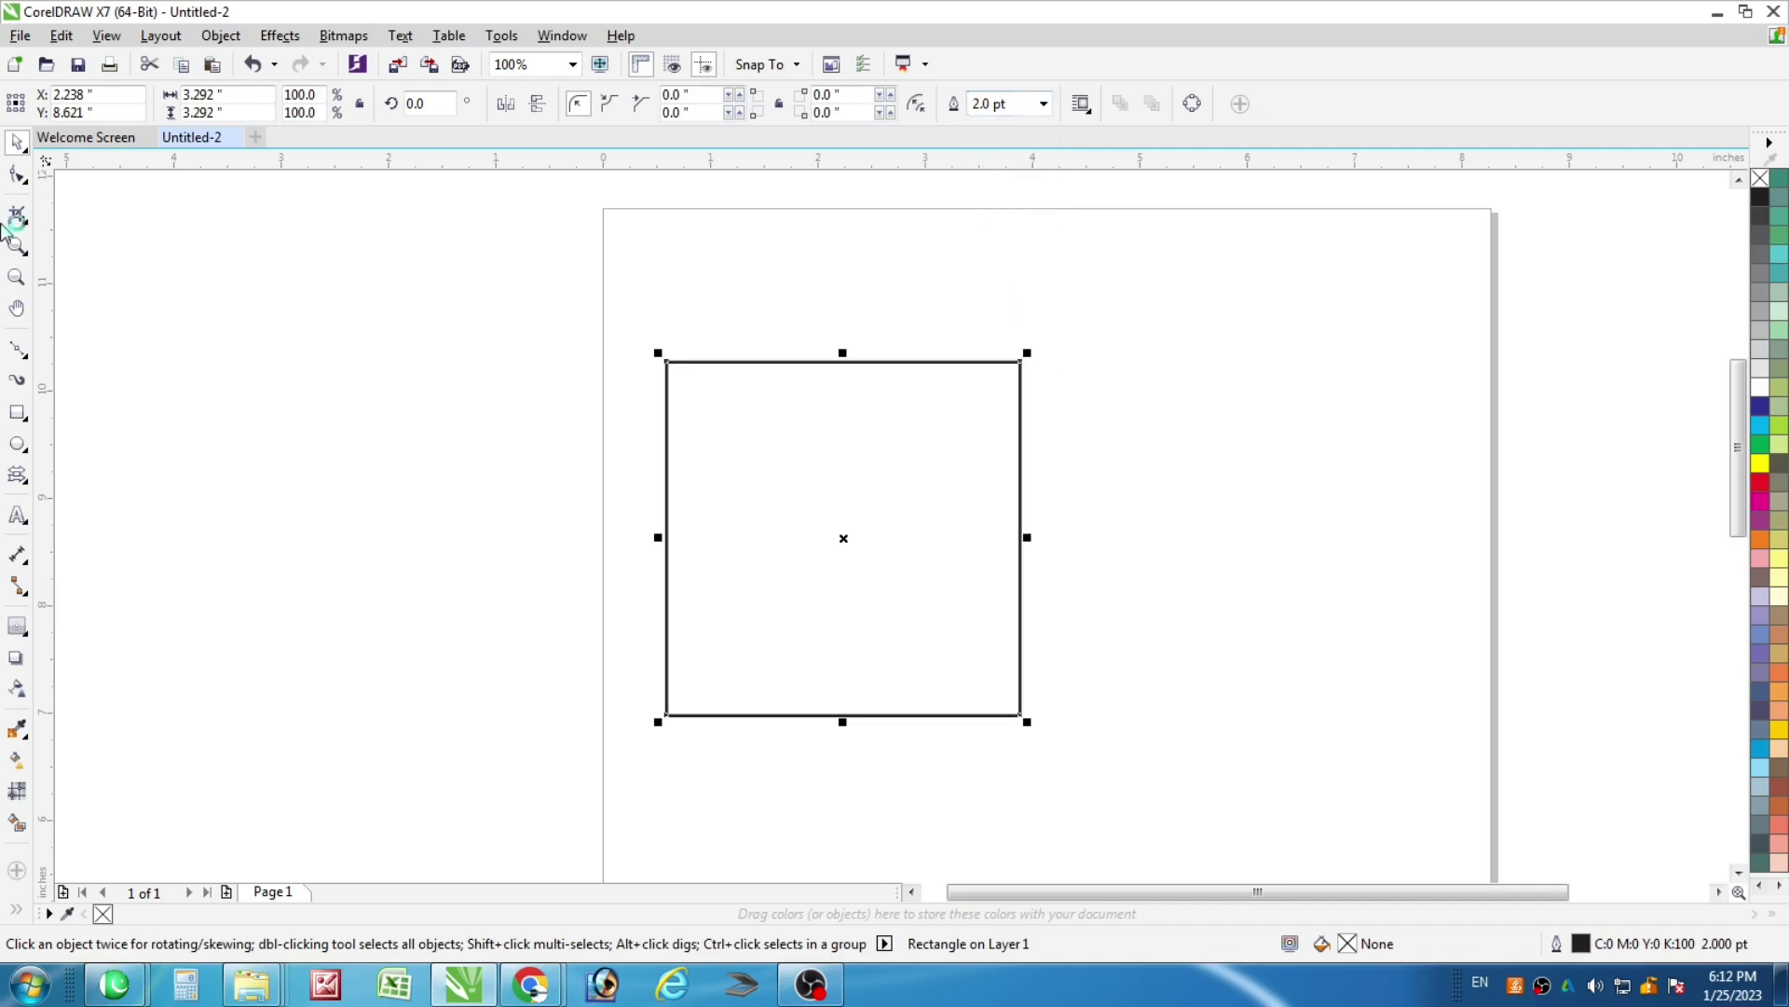
pyautogui.click(16, 175)
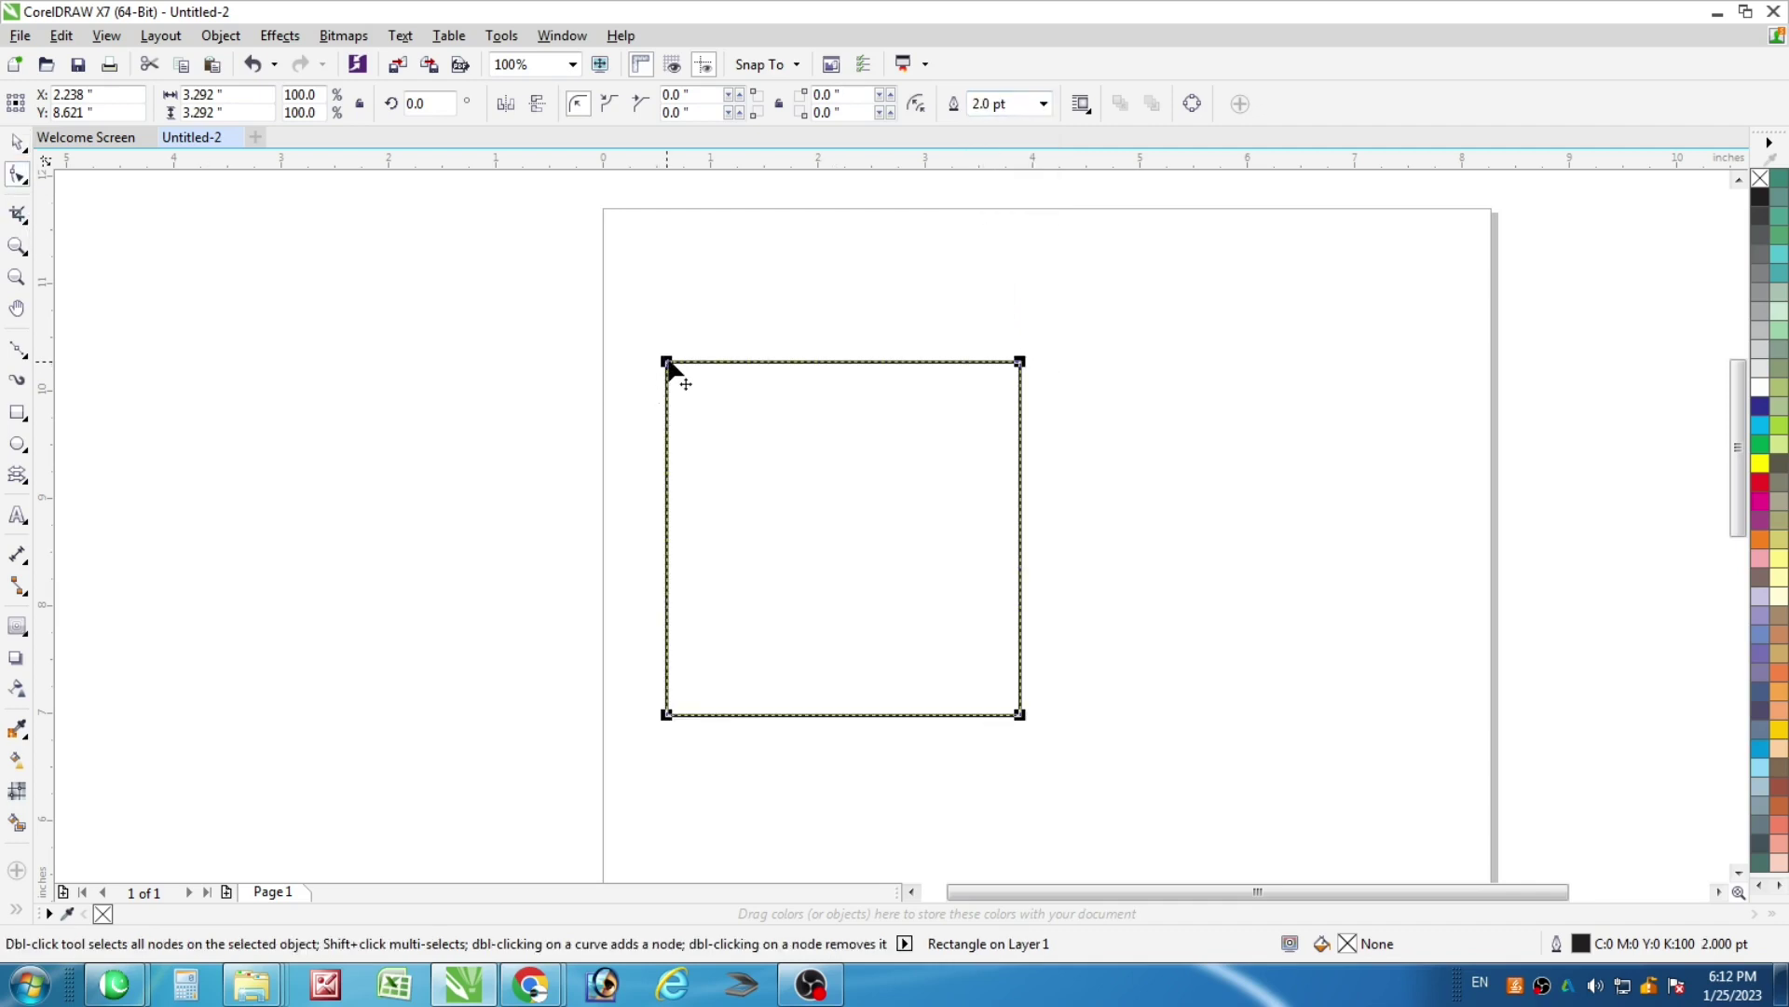
pyautogui.moveTo(666, 362); pyautogui.dragTo(708, 361)
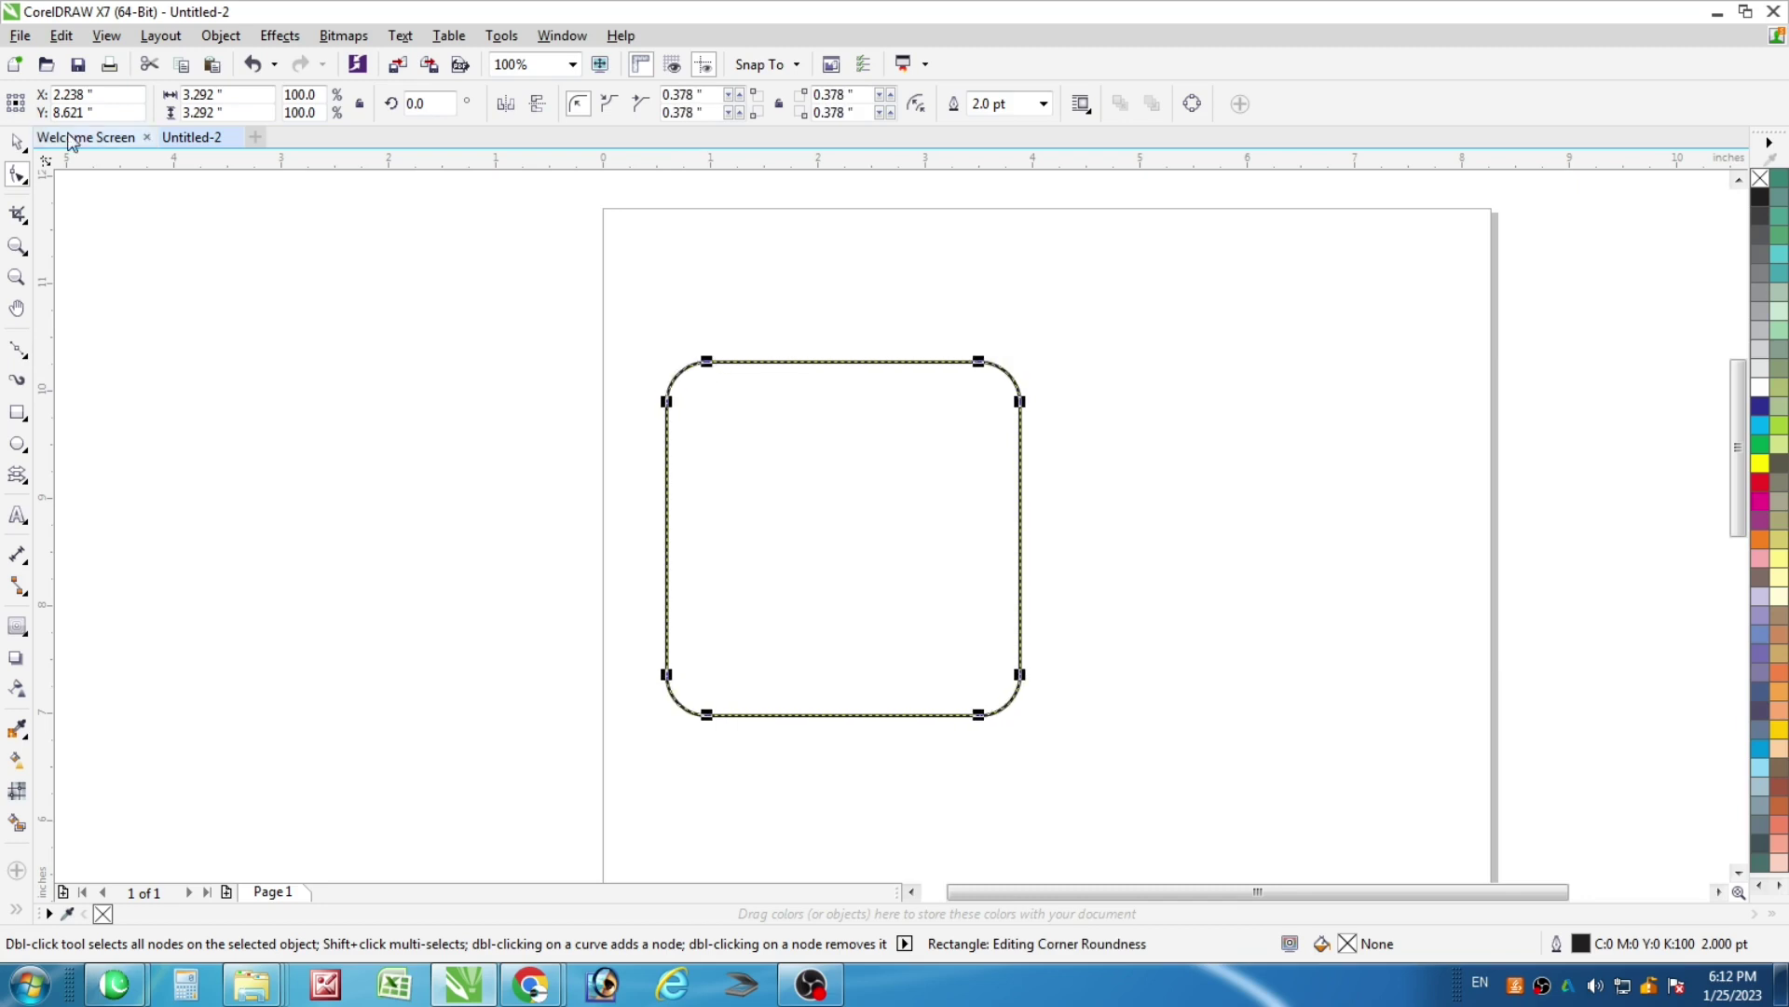
# Stretch the rounded rectangle slightly to the right, to 3.617" wide
pyautogui.click(17, 142)
pyautogui.moveTo(1025, 538); pyautogui.dragTo(1062, 538)
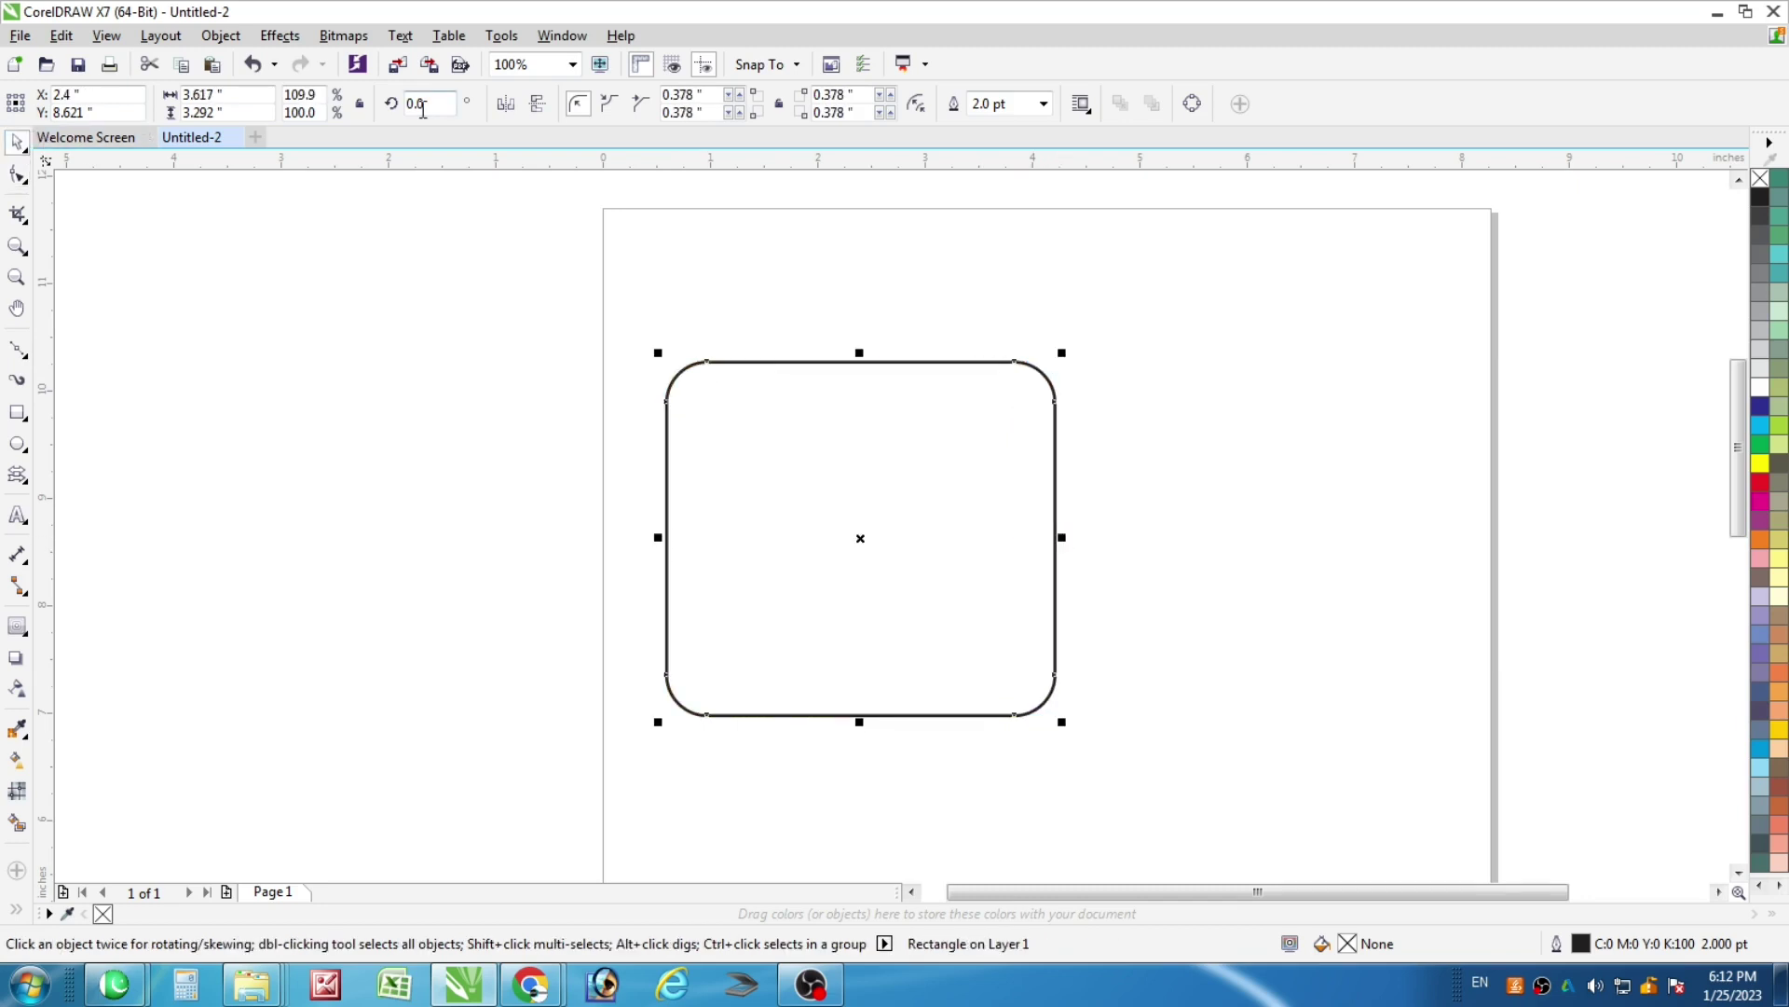
pyautogui.click(221, 36)
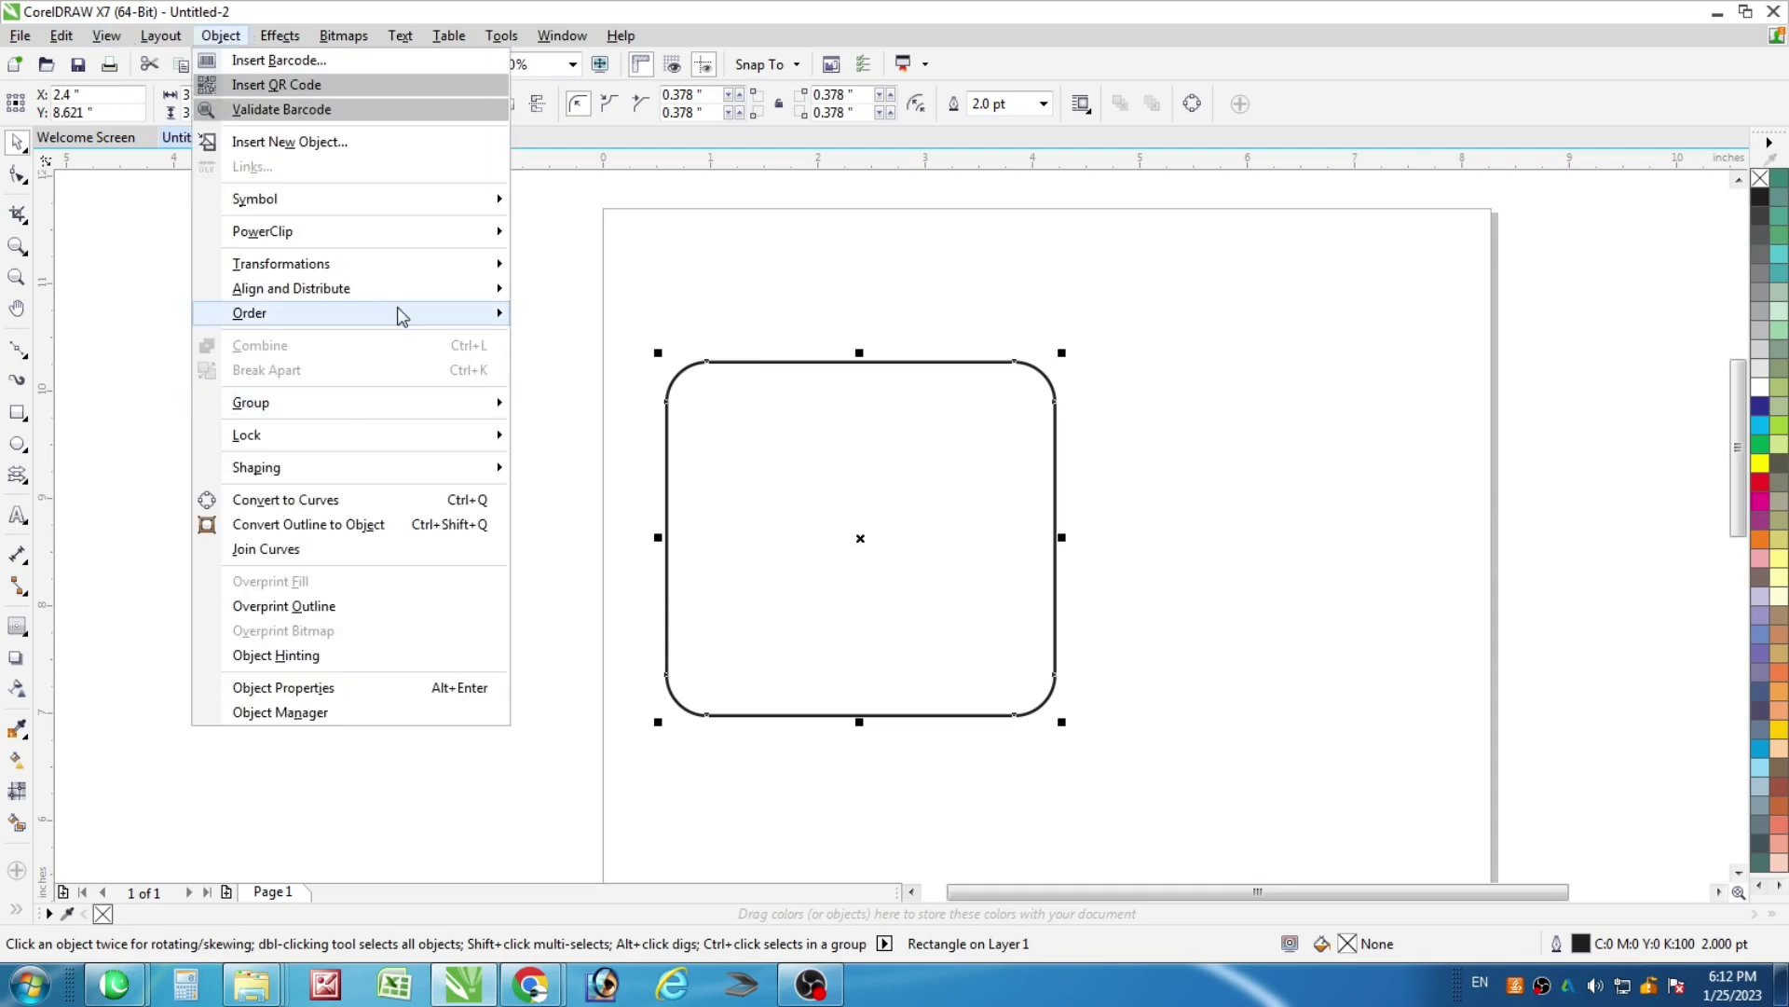
# Convert the rounded rectangle to curves and drag both bottom corner nodes inward to taper it
pyautogui.click(363, 501)
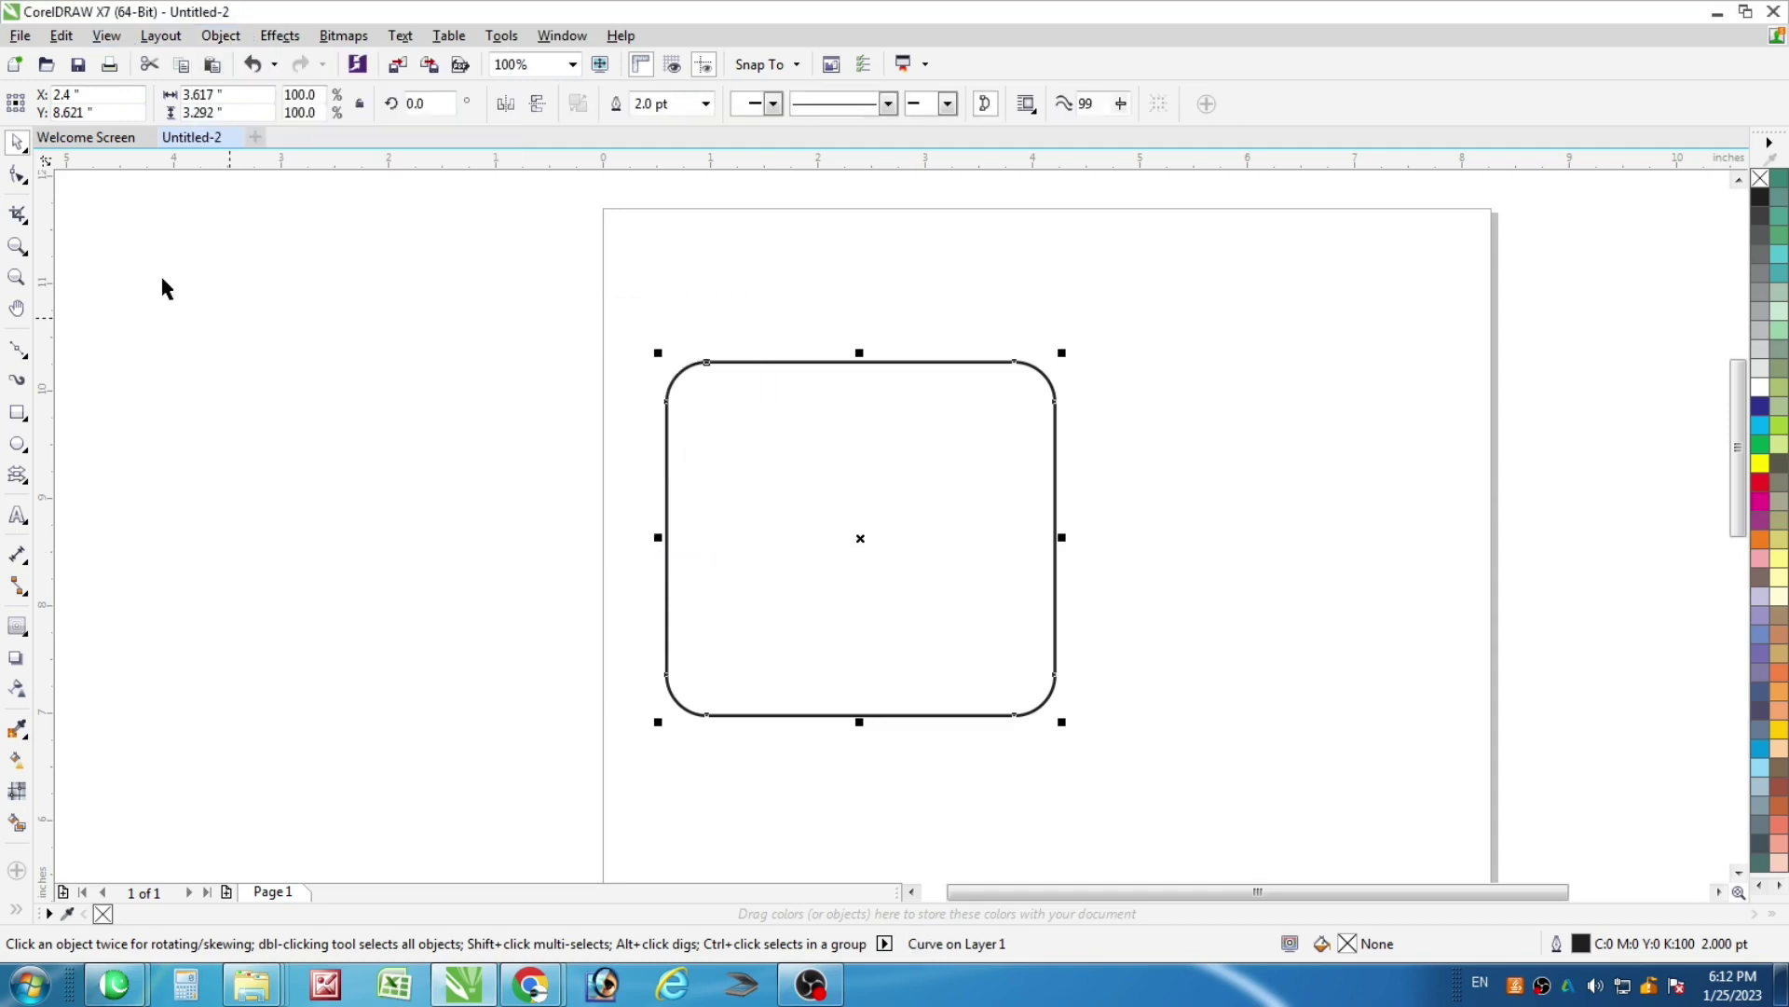
pyautogui.click(17, 175)
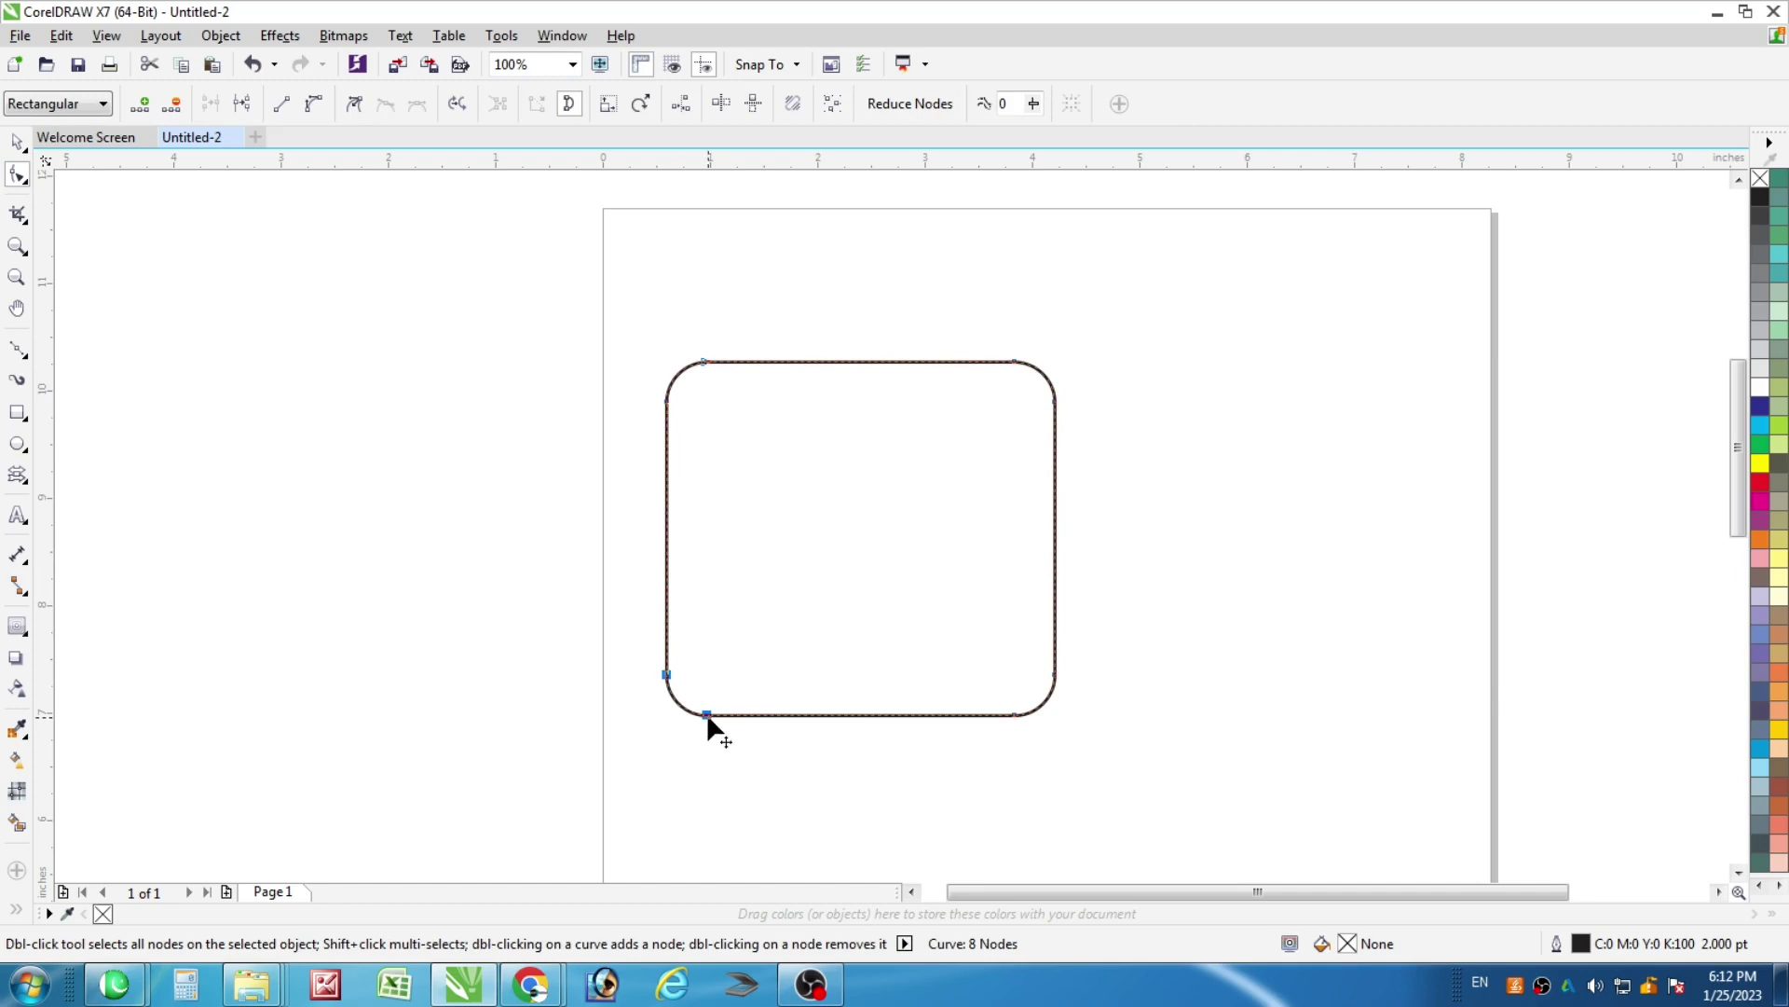
pyautogui.moveTo(707, 715); pyautogui.dragTo(732, 715)
pyautogui.moveTo(1137, 624); pyautogui.dragTo(986, 714)
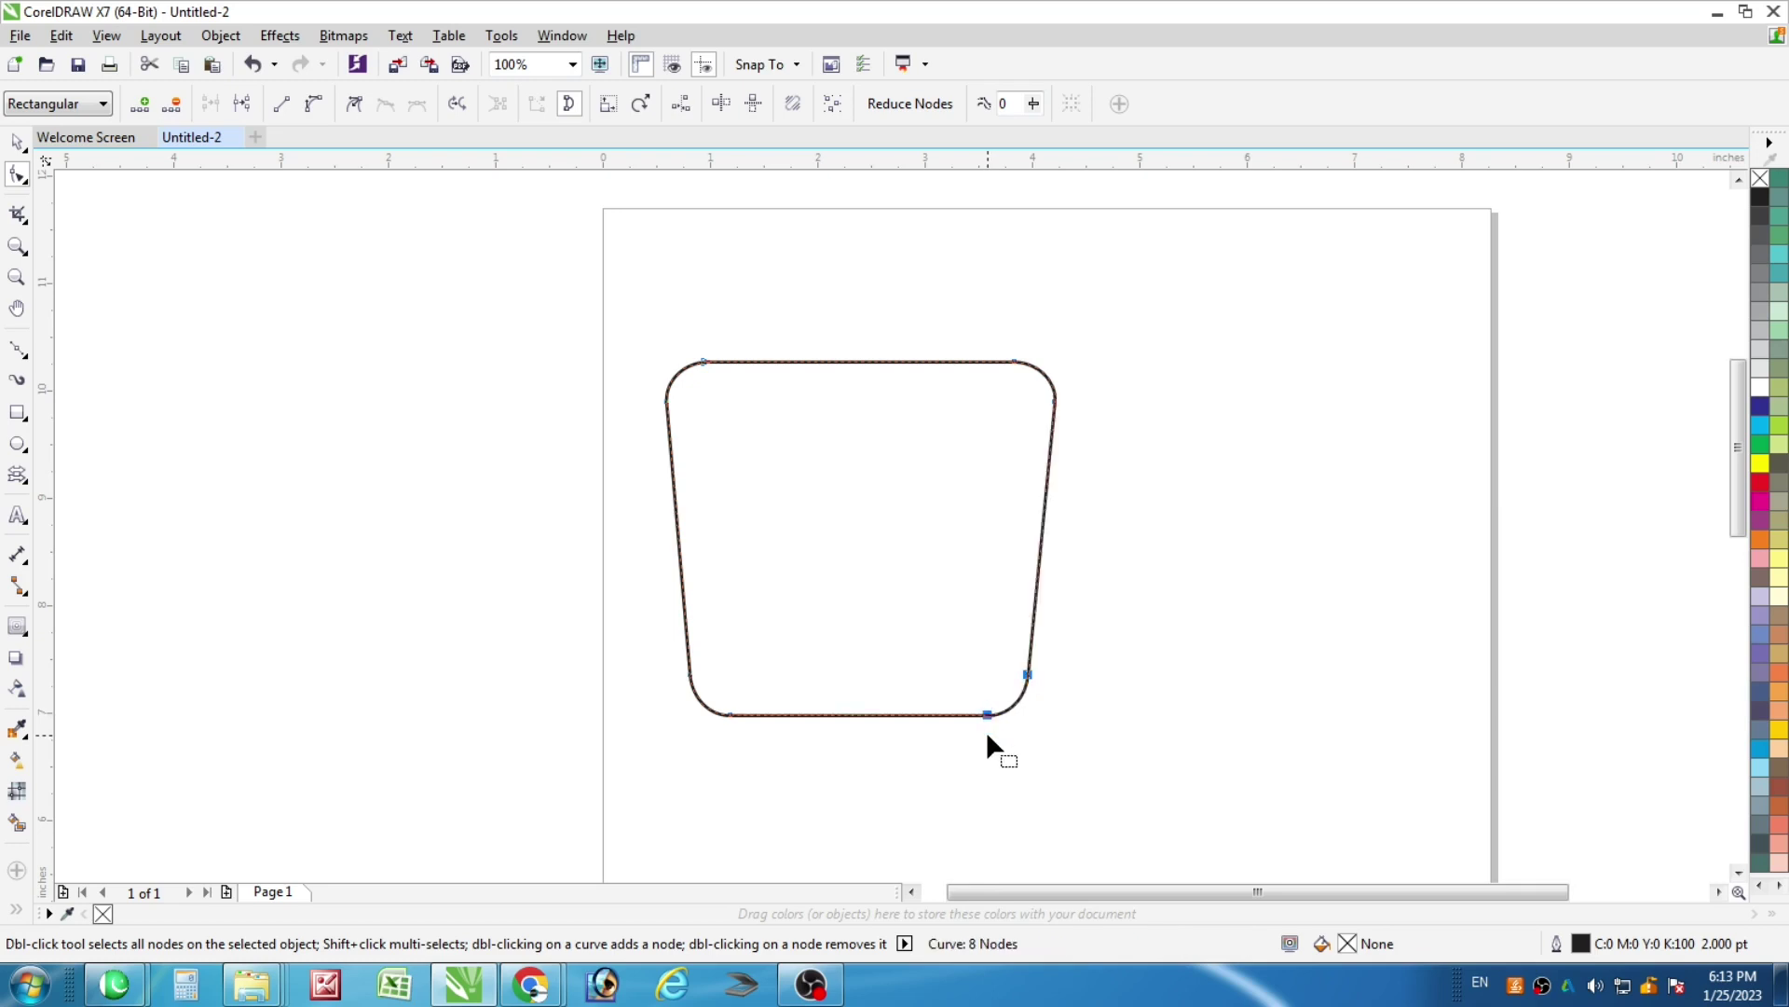
pyautogui.click(17, 141)
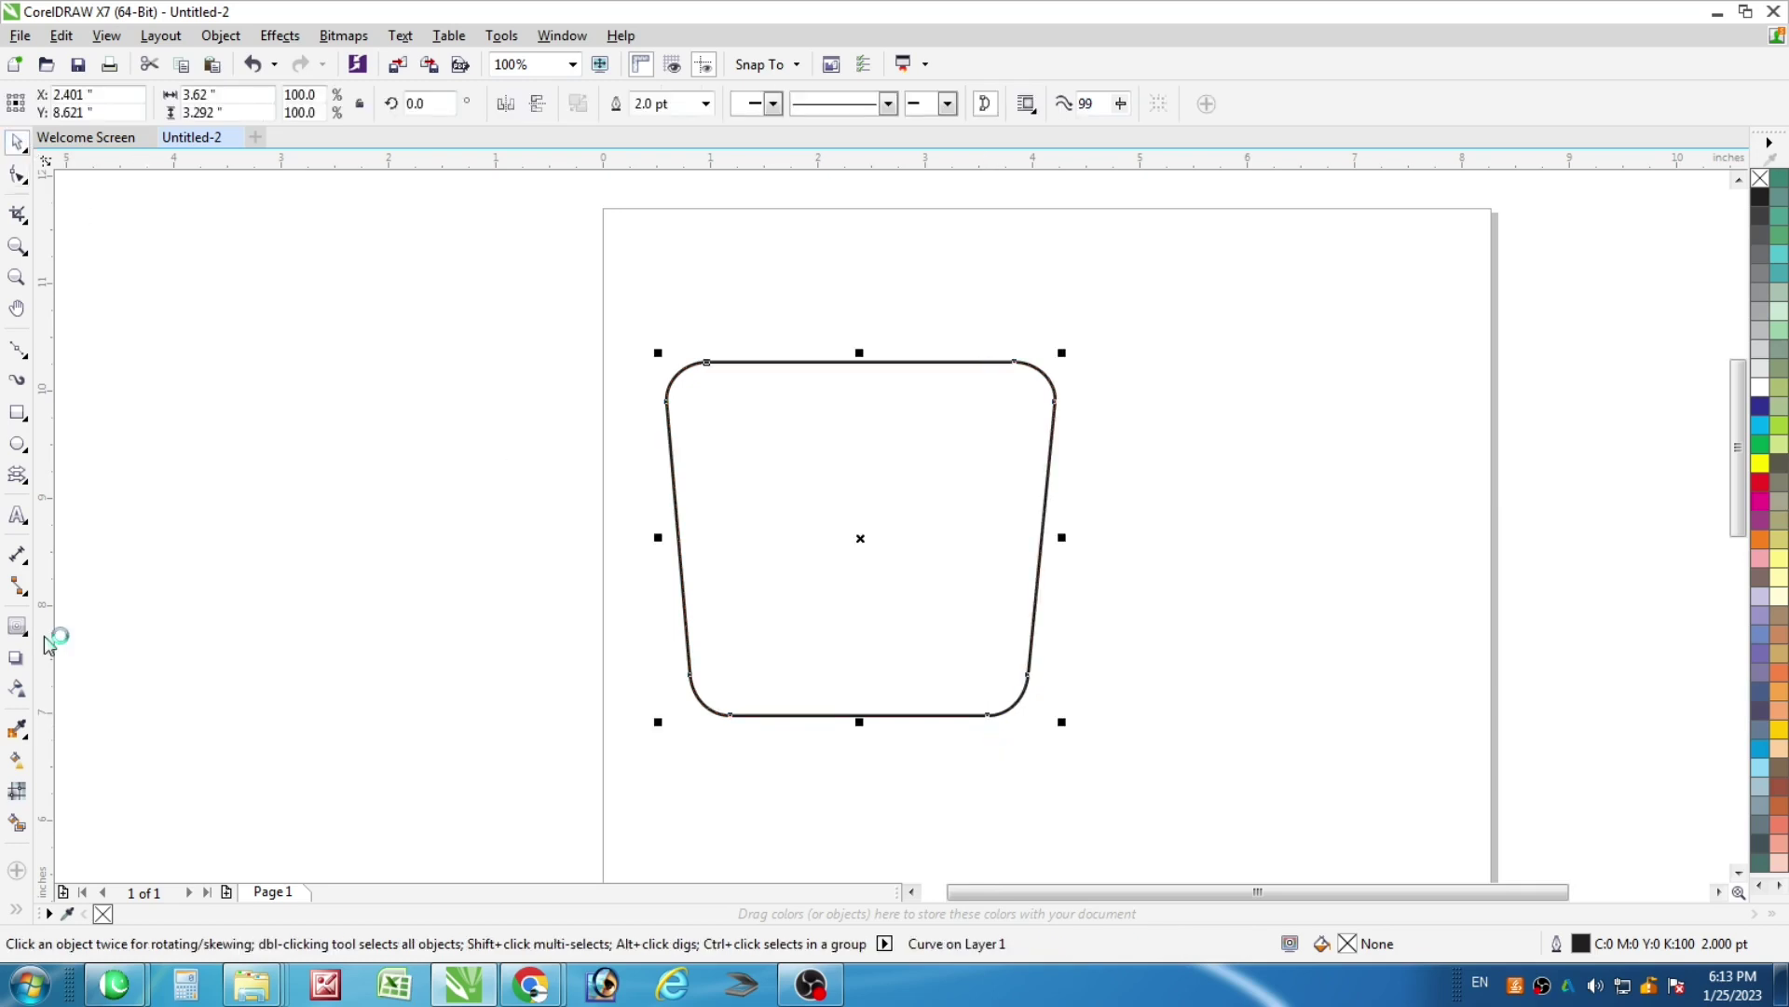
# Add an inward contour to the tapered shape and break the contour group apart
pyautogui.moveTo(687, 372); pyautogui.dragTo(687, 396)
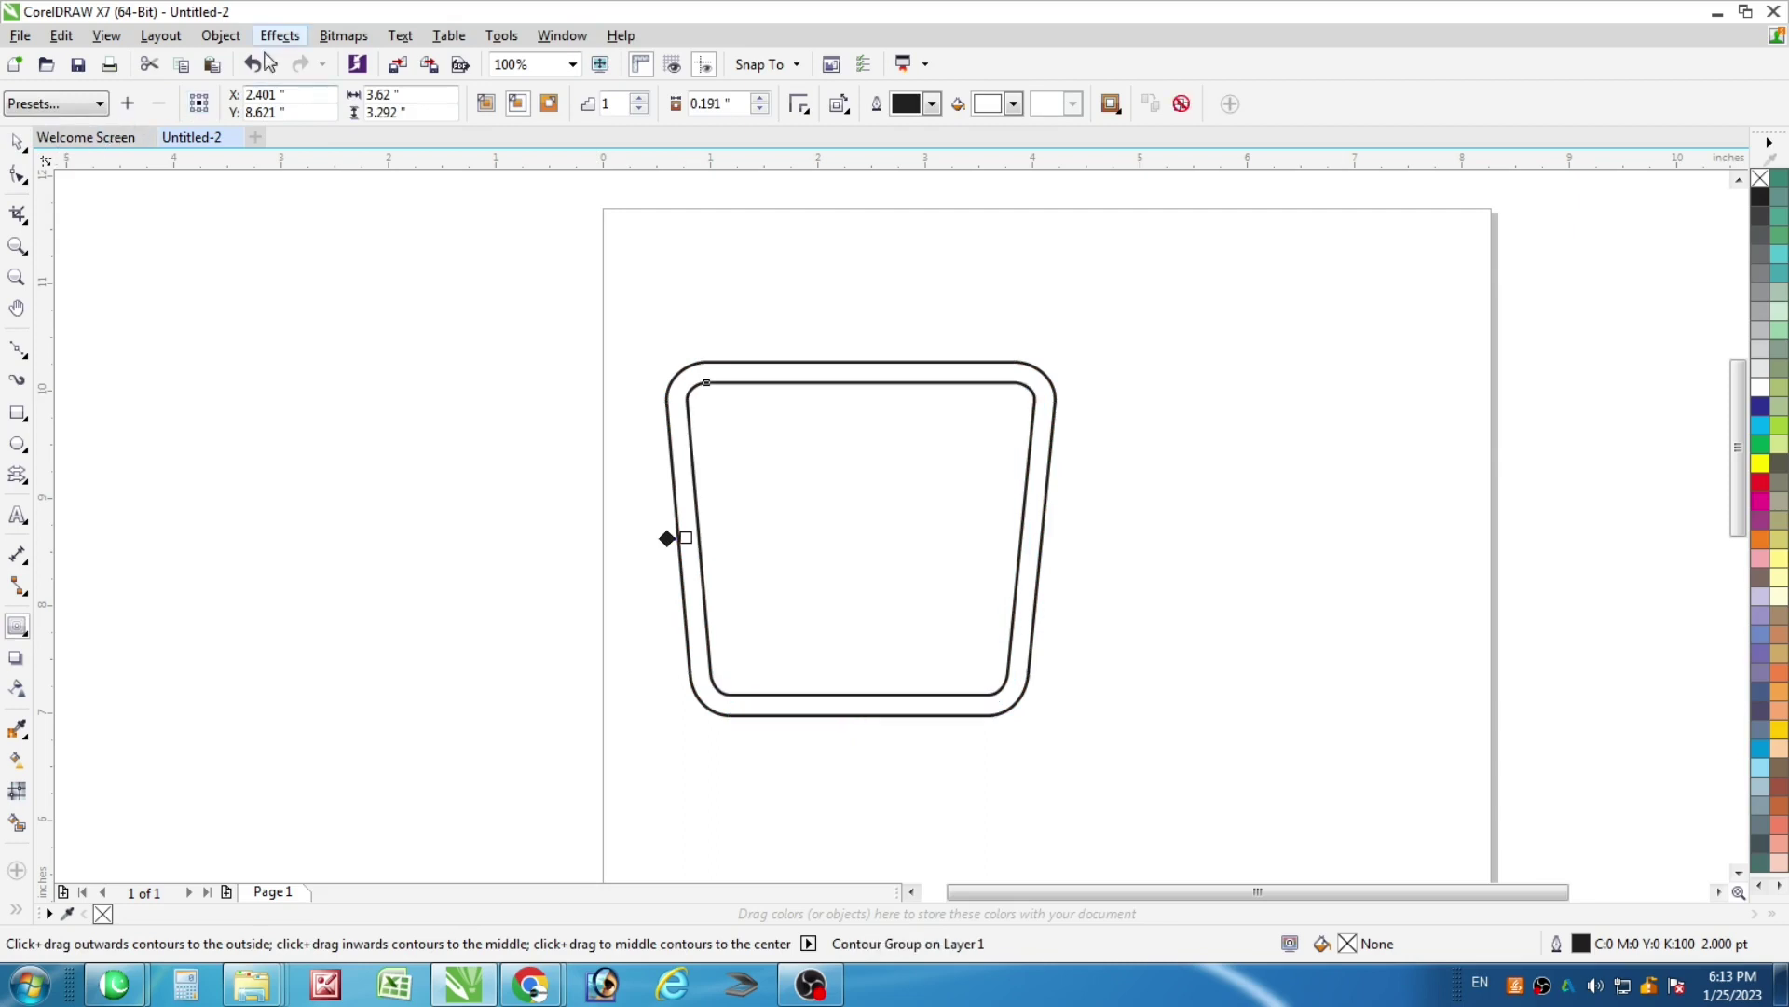
pyautogui.click(220, 35)
pyautogui.click(373, 367)
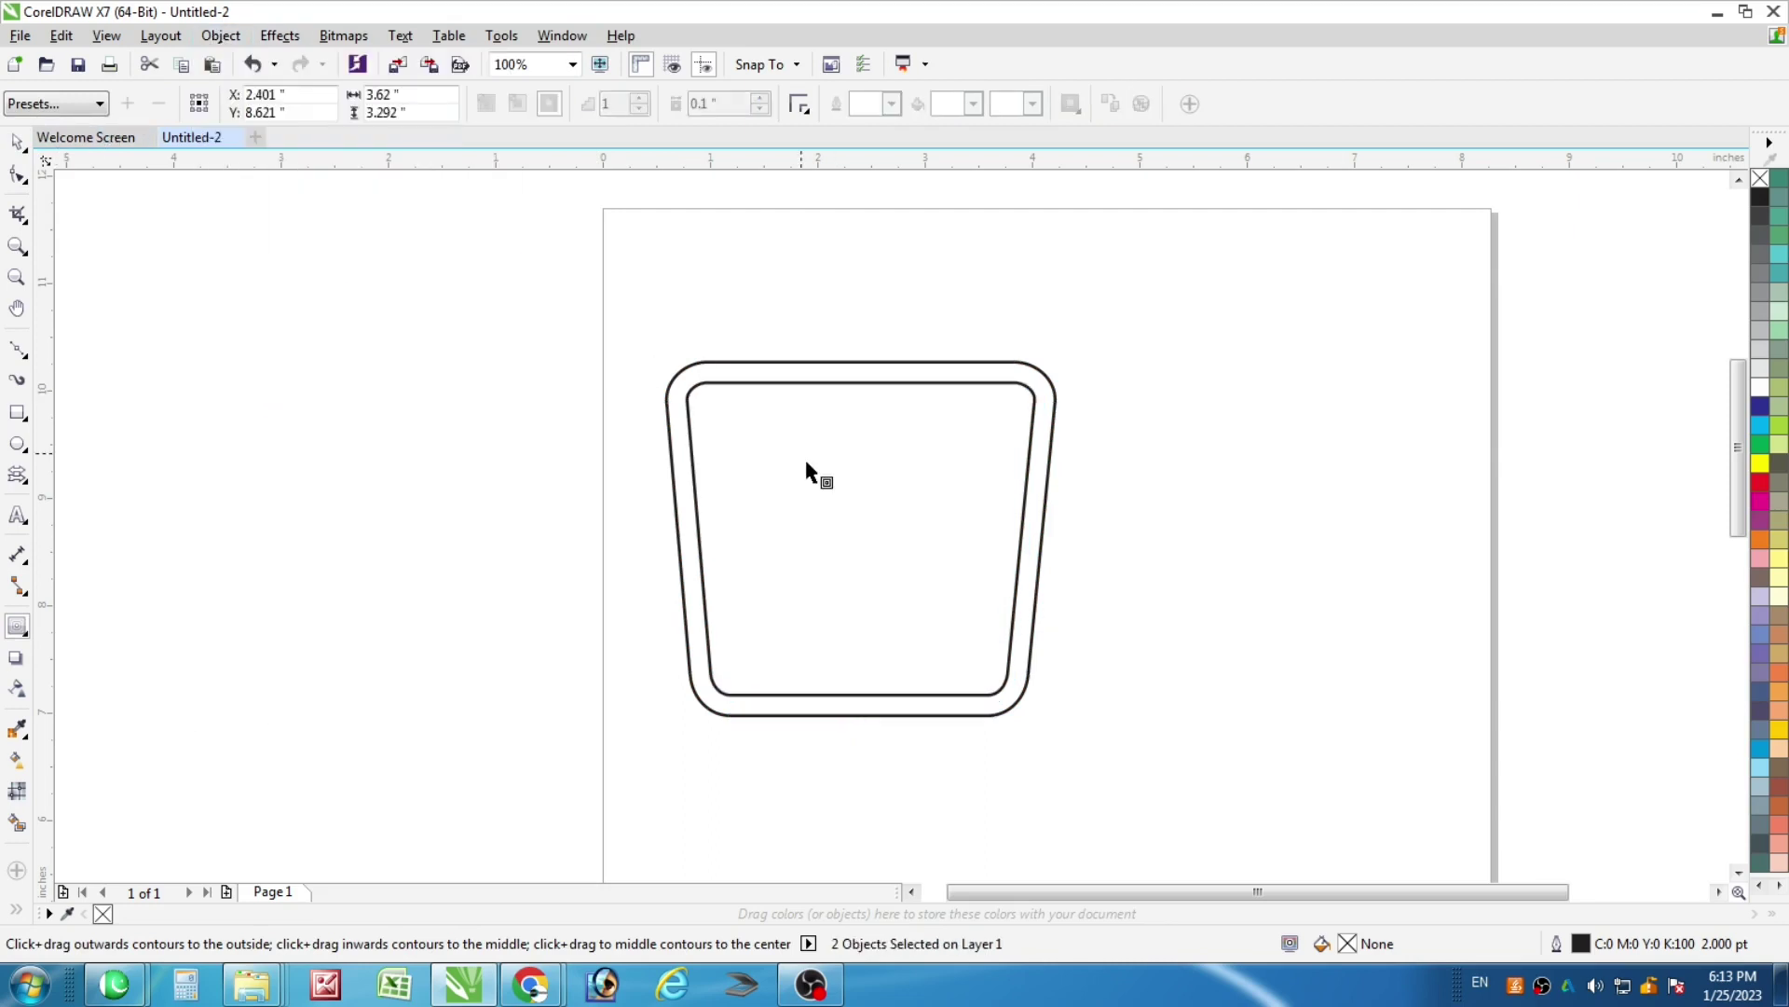
pyautogui.click(976, 552)
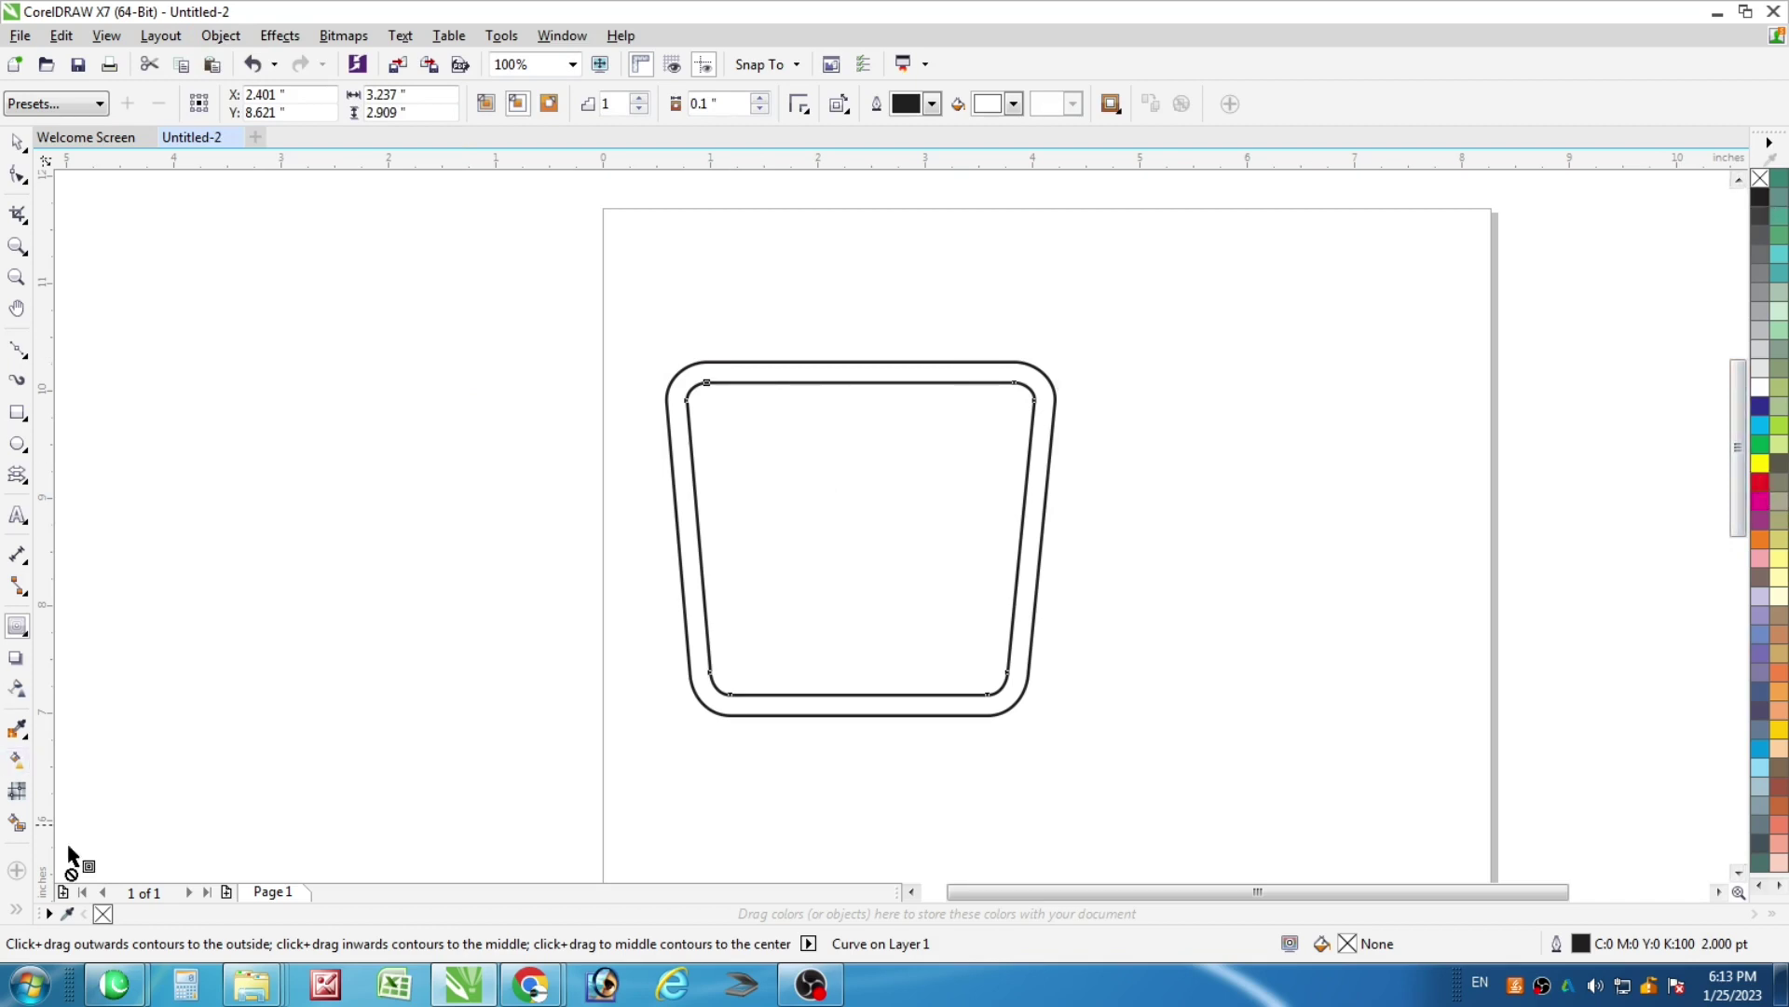
# Smart Fill the band between the two outlines with solid black
pyautogui.click(17, 822)
pyautogui.click(826, 370)
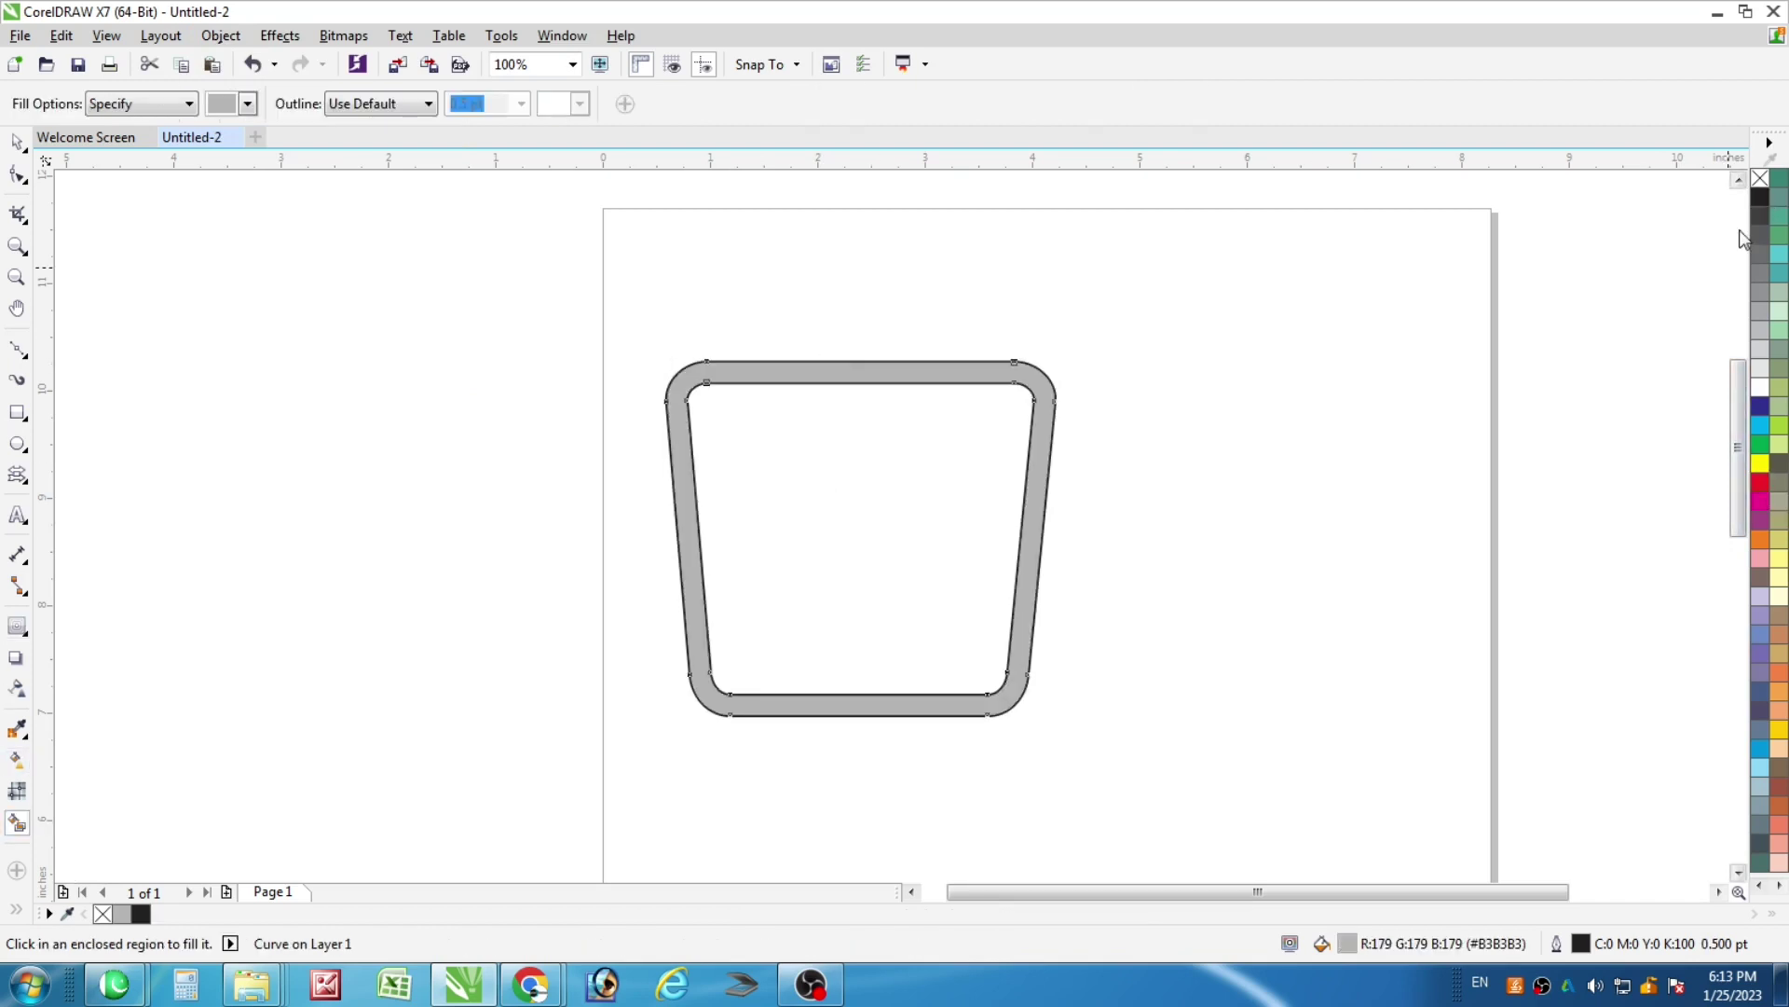
pyautogui.click(1760, 198)
pyautogui.click(17, 141)
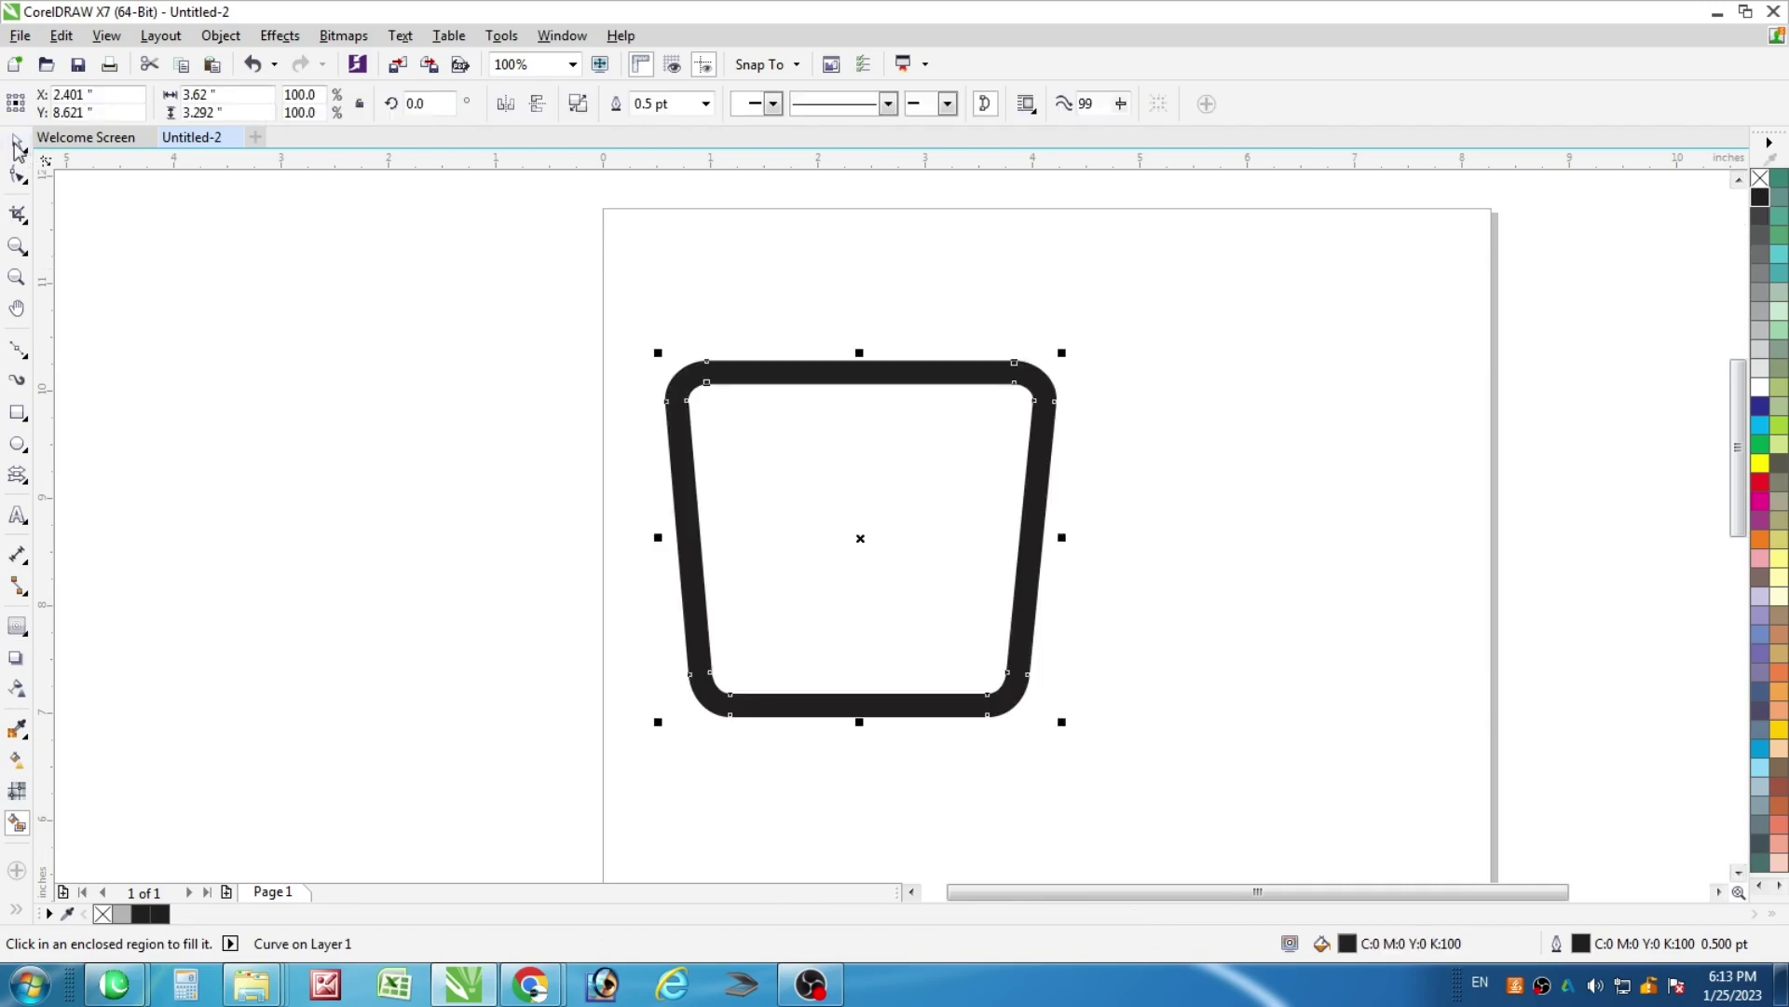
pyautogui.press('Escape')
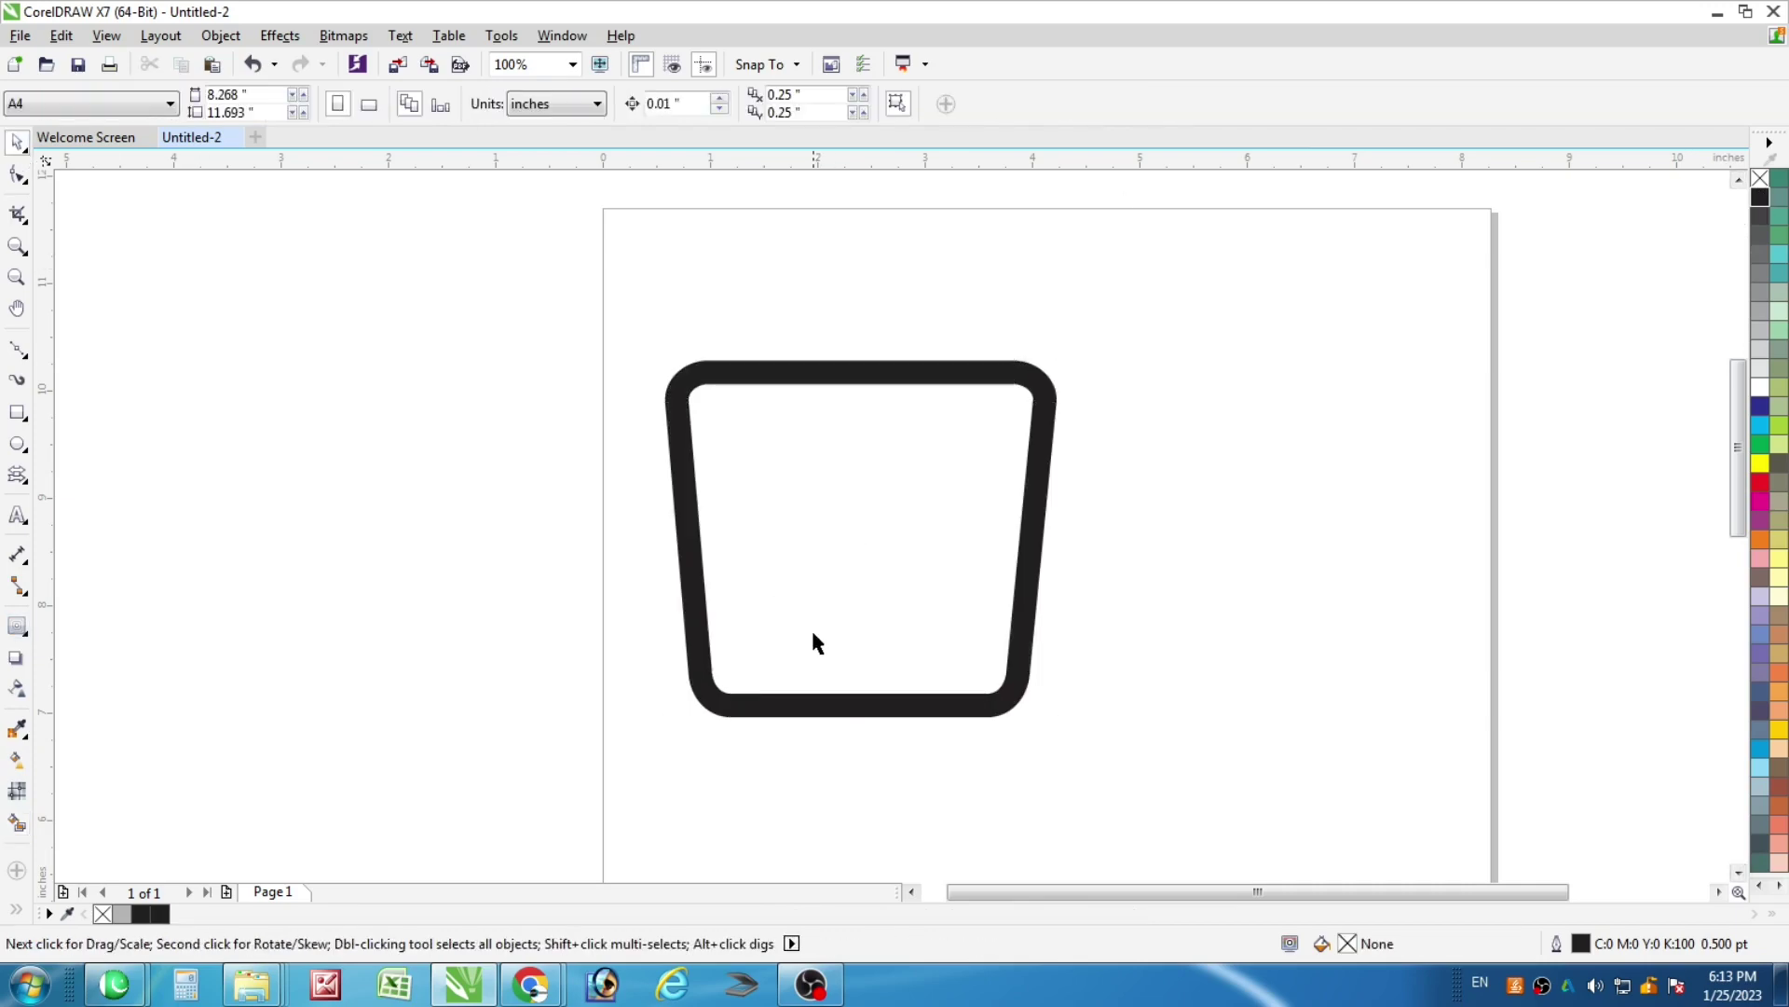
pyautogui.scroll(-1, 813, 643)
pyautogui.click(836, 571)
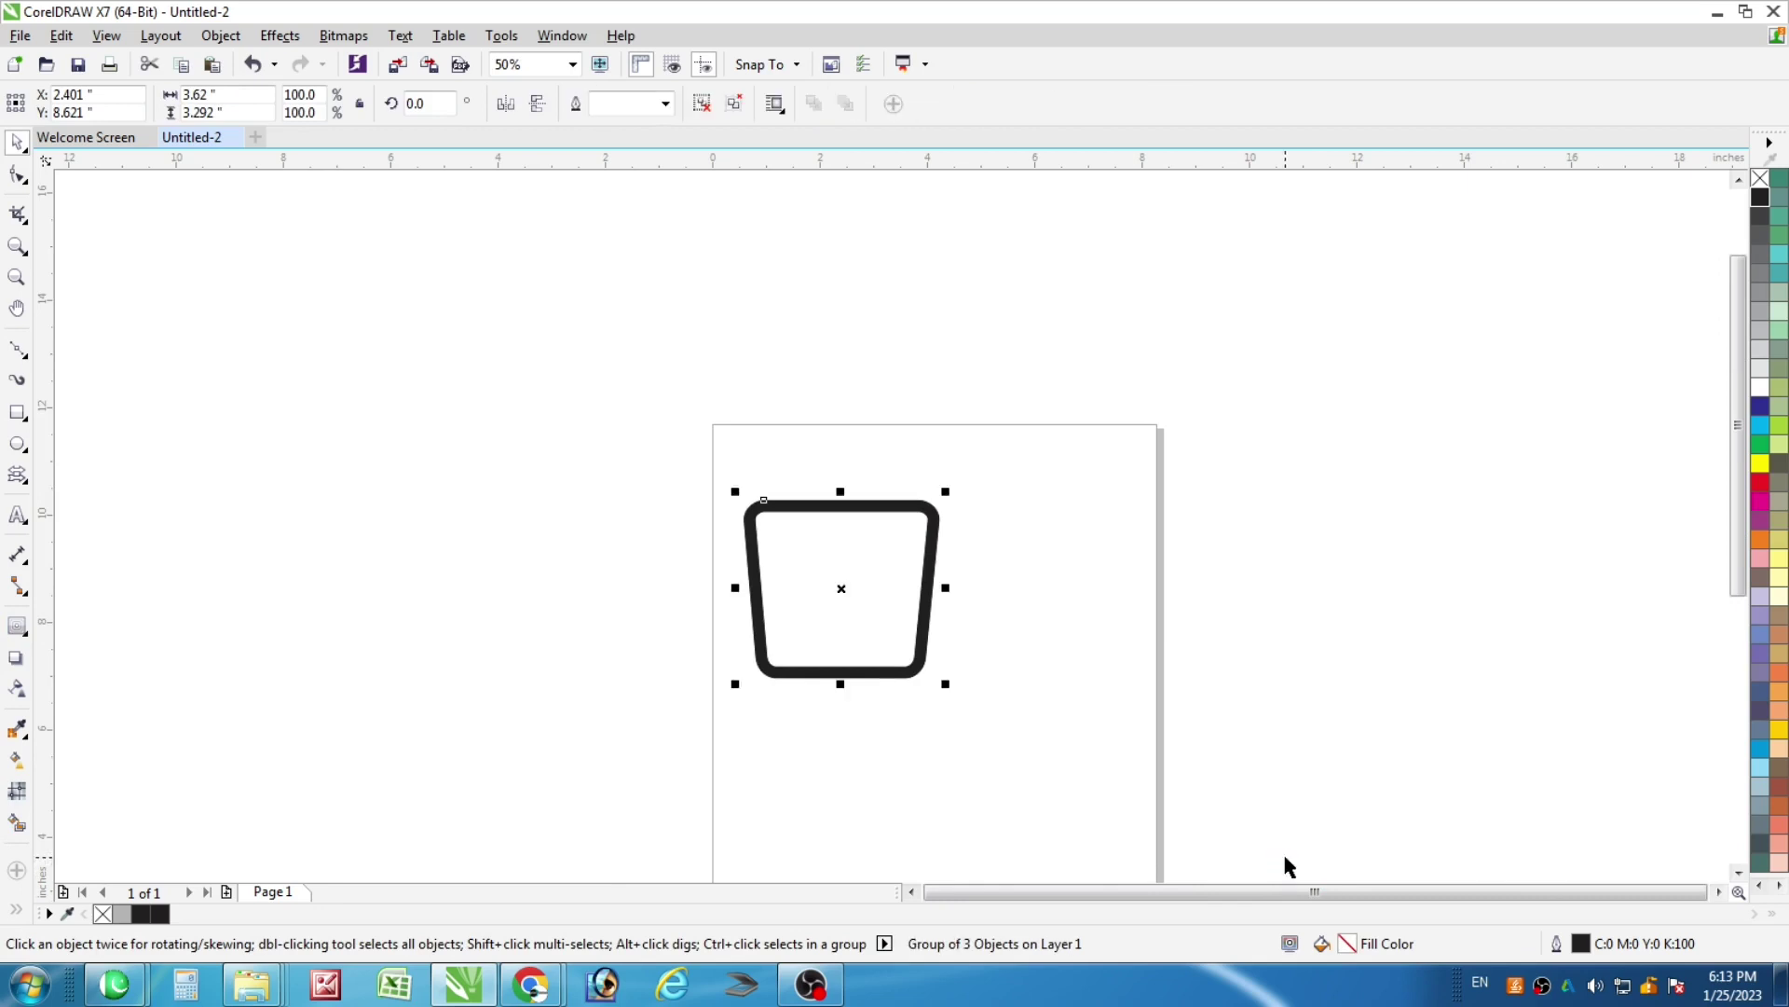
# Draw a 0.492" by 3.756" rectangle rising from the frame's top and convert it to curves
pyautogui.scroll(1, 848, 550)
pyautogui.scroll(-1, 836, 572)
pyautogui.click(17, 412)
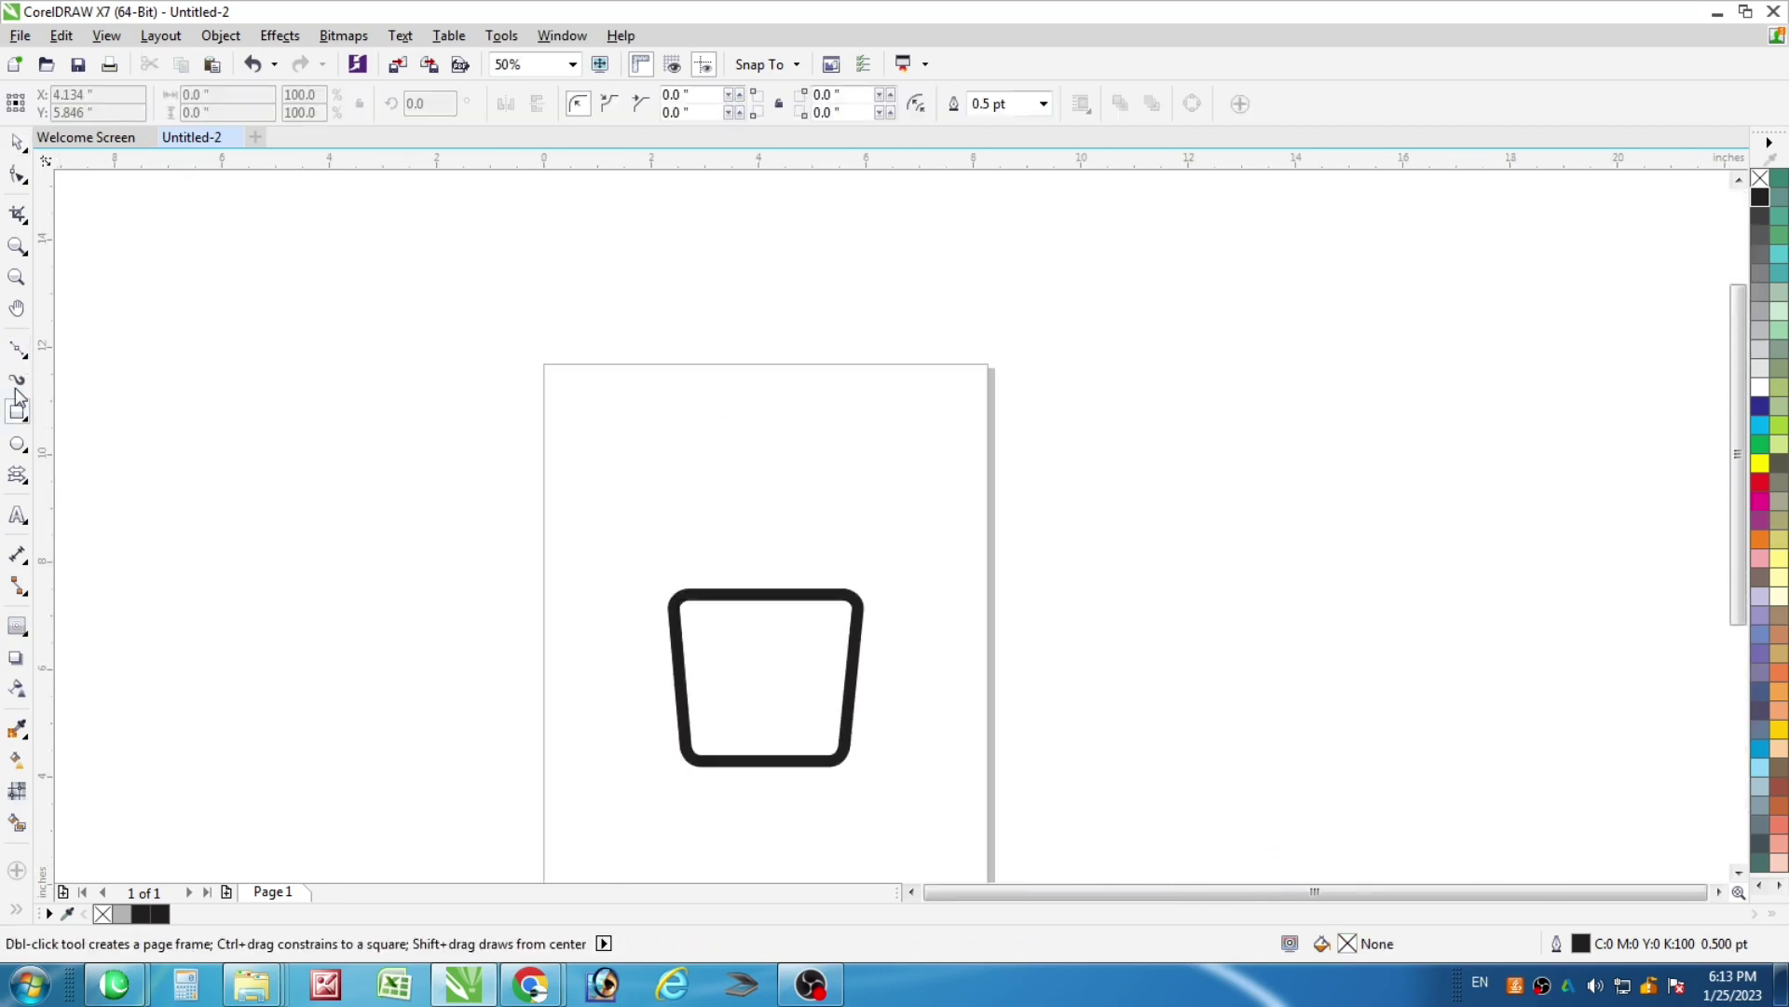
pyautogui.moveTo(767, 589); pyautogui.dragTo(794, 387)
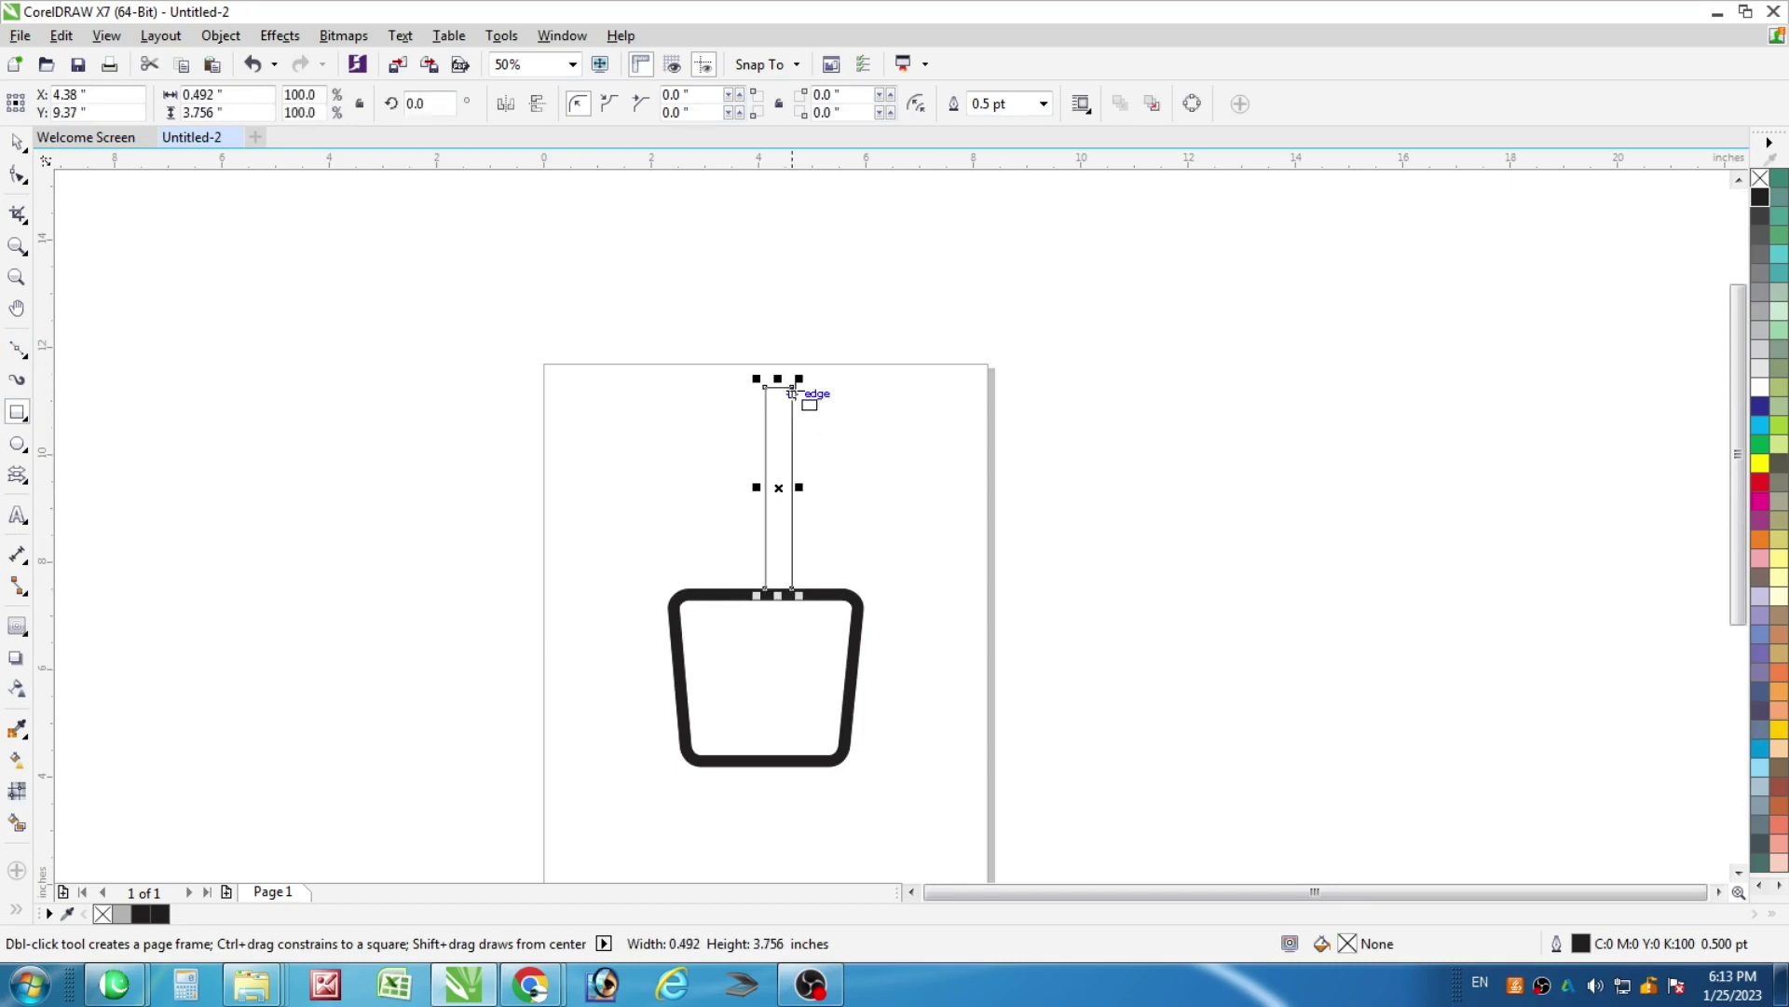
pyautogui.click(17, 143)
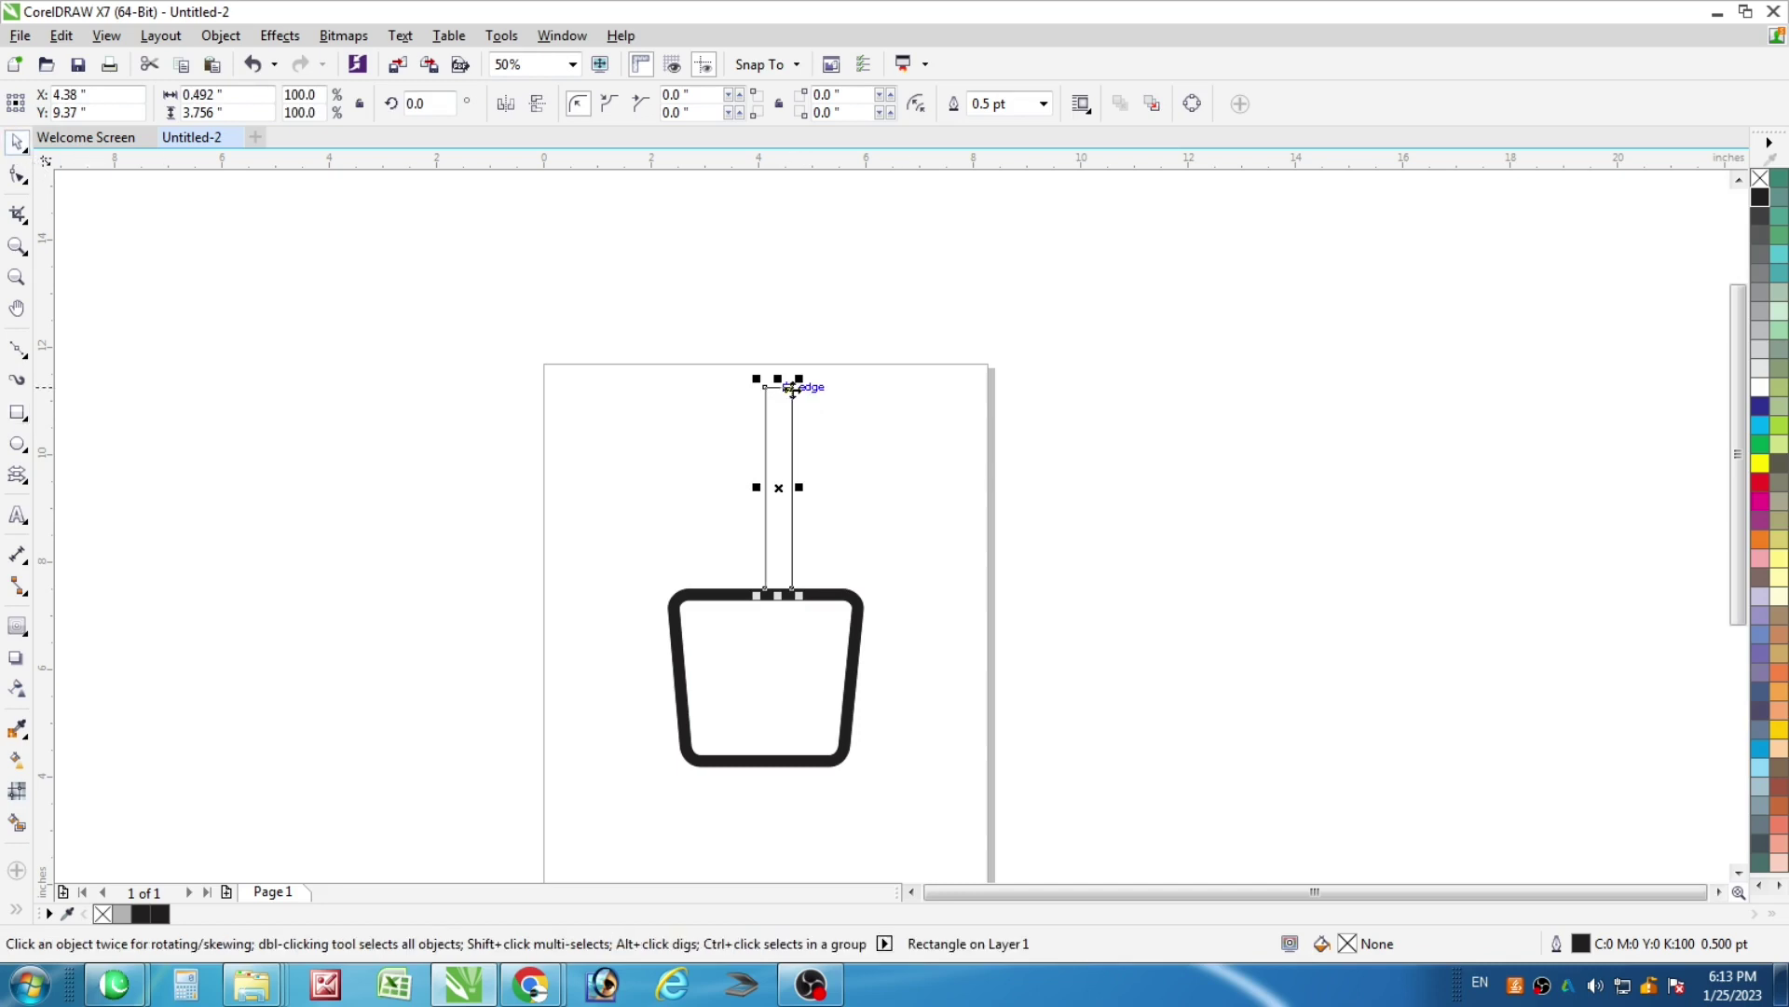
pyautogui.scroll(2, 795, 390)
pyautogui.hotkey('ctrl', 'q')
pyautogui.click(20, 178)
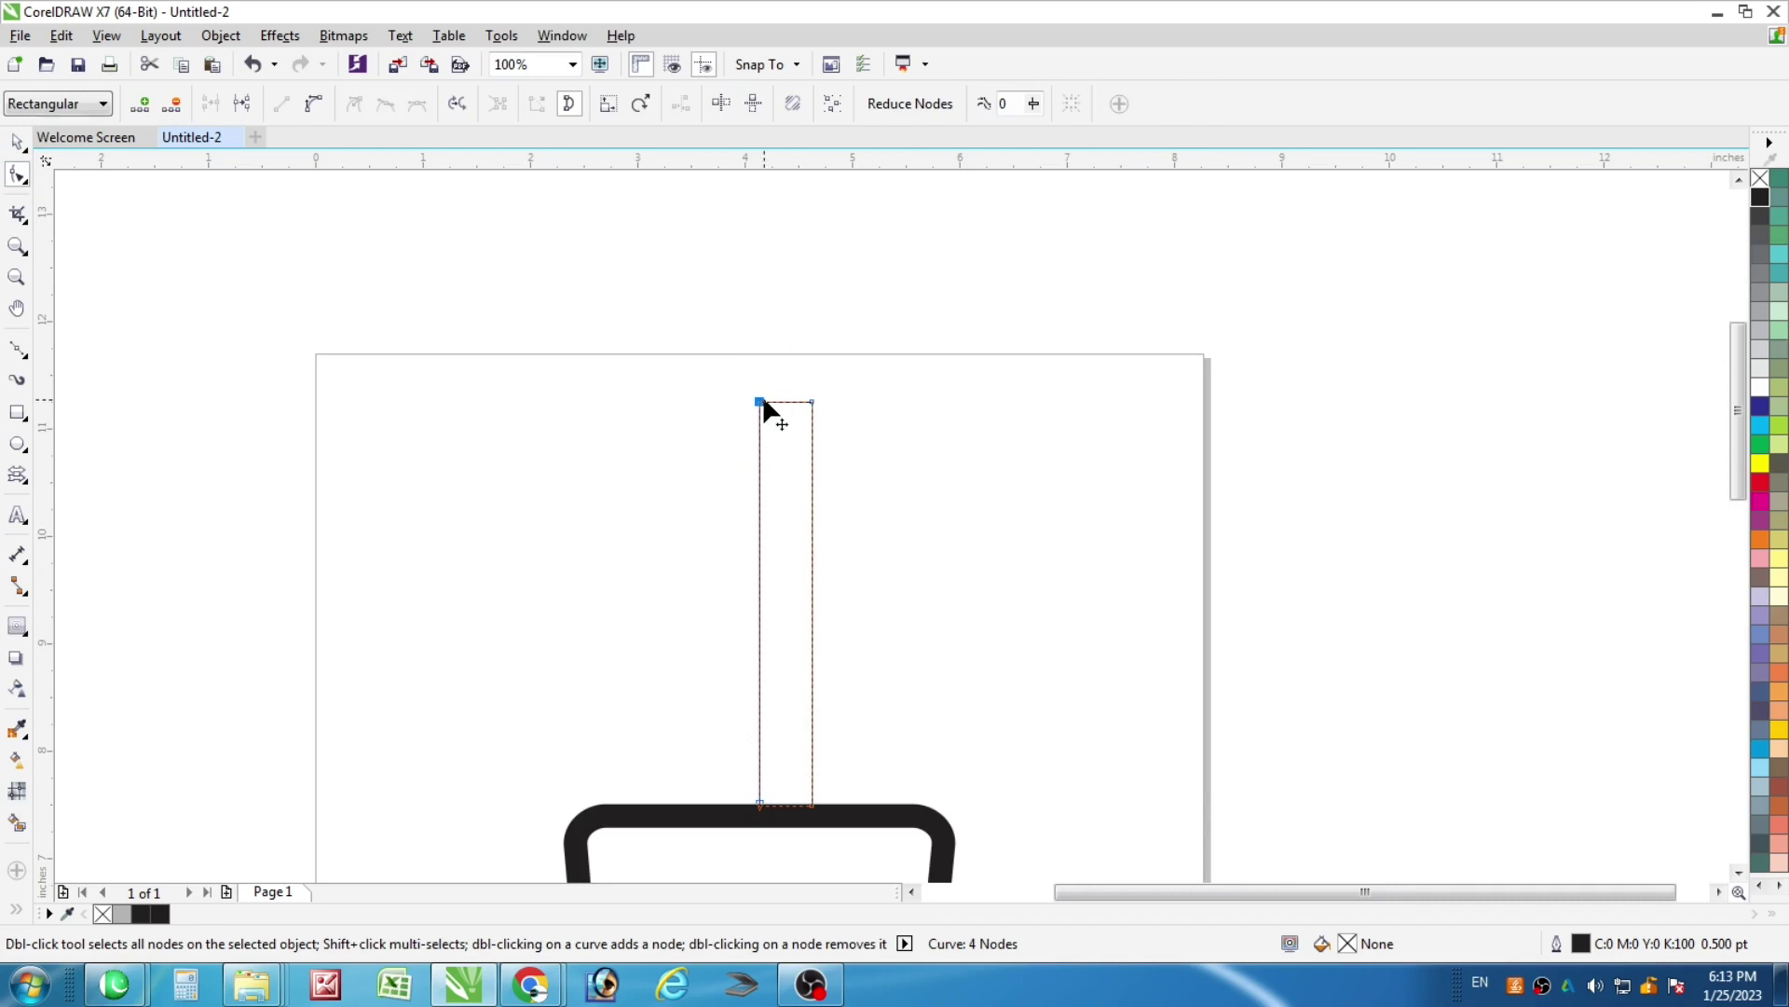
# Slant the blade's top and cut a V-shaped notch into its right edge
pyautogui.moveTo(759, 408); pyautogui.dragTo(759, 347)
pyautogui.scroll(-1, 779, 485)
pyautogui.scroll(1, 790, 473)
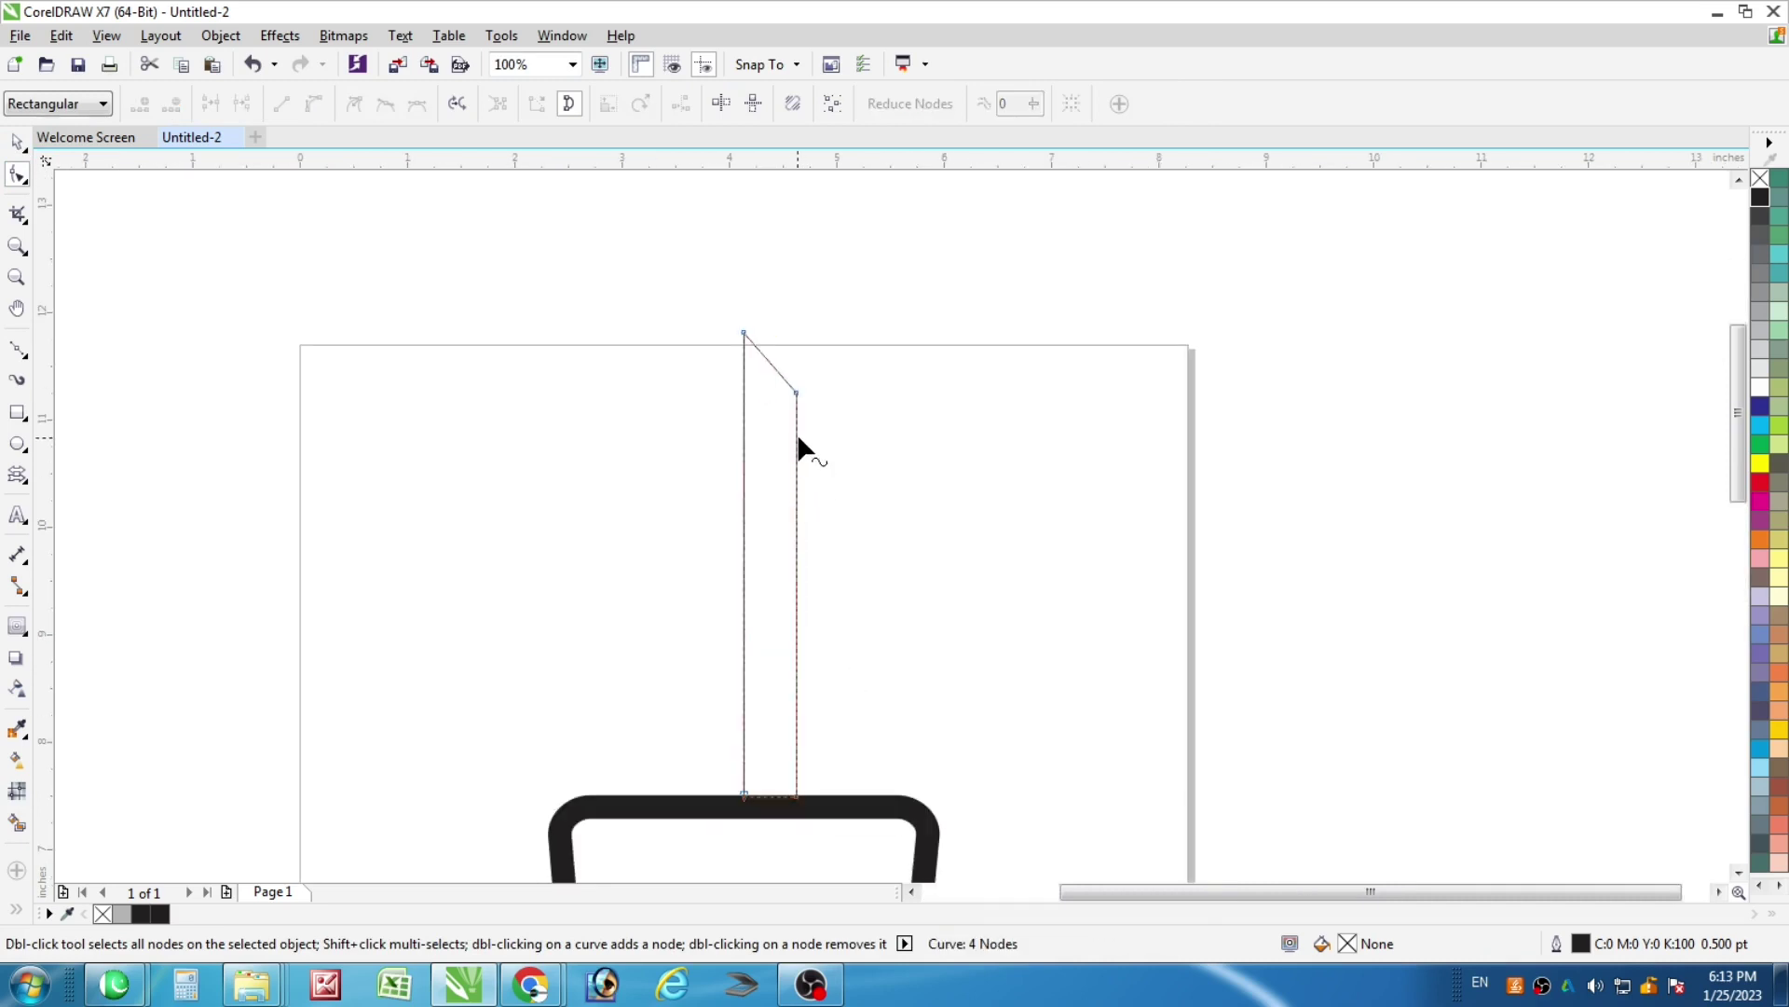
pyautogui.doubleClick(796, 436)
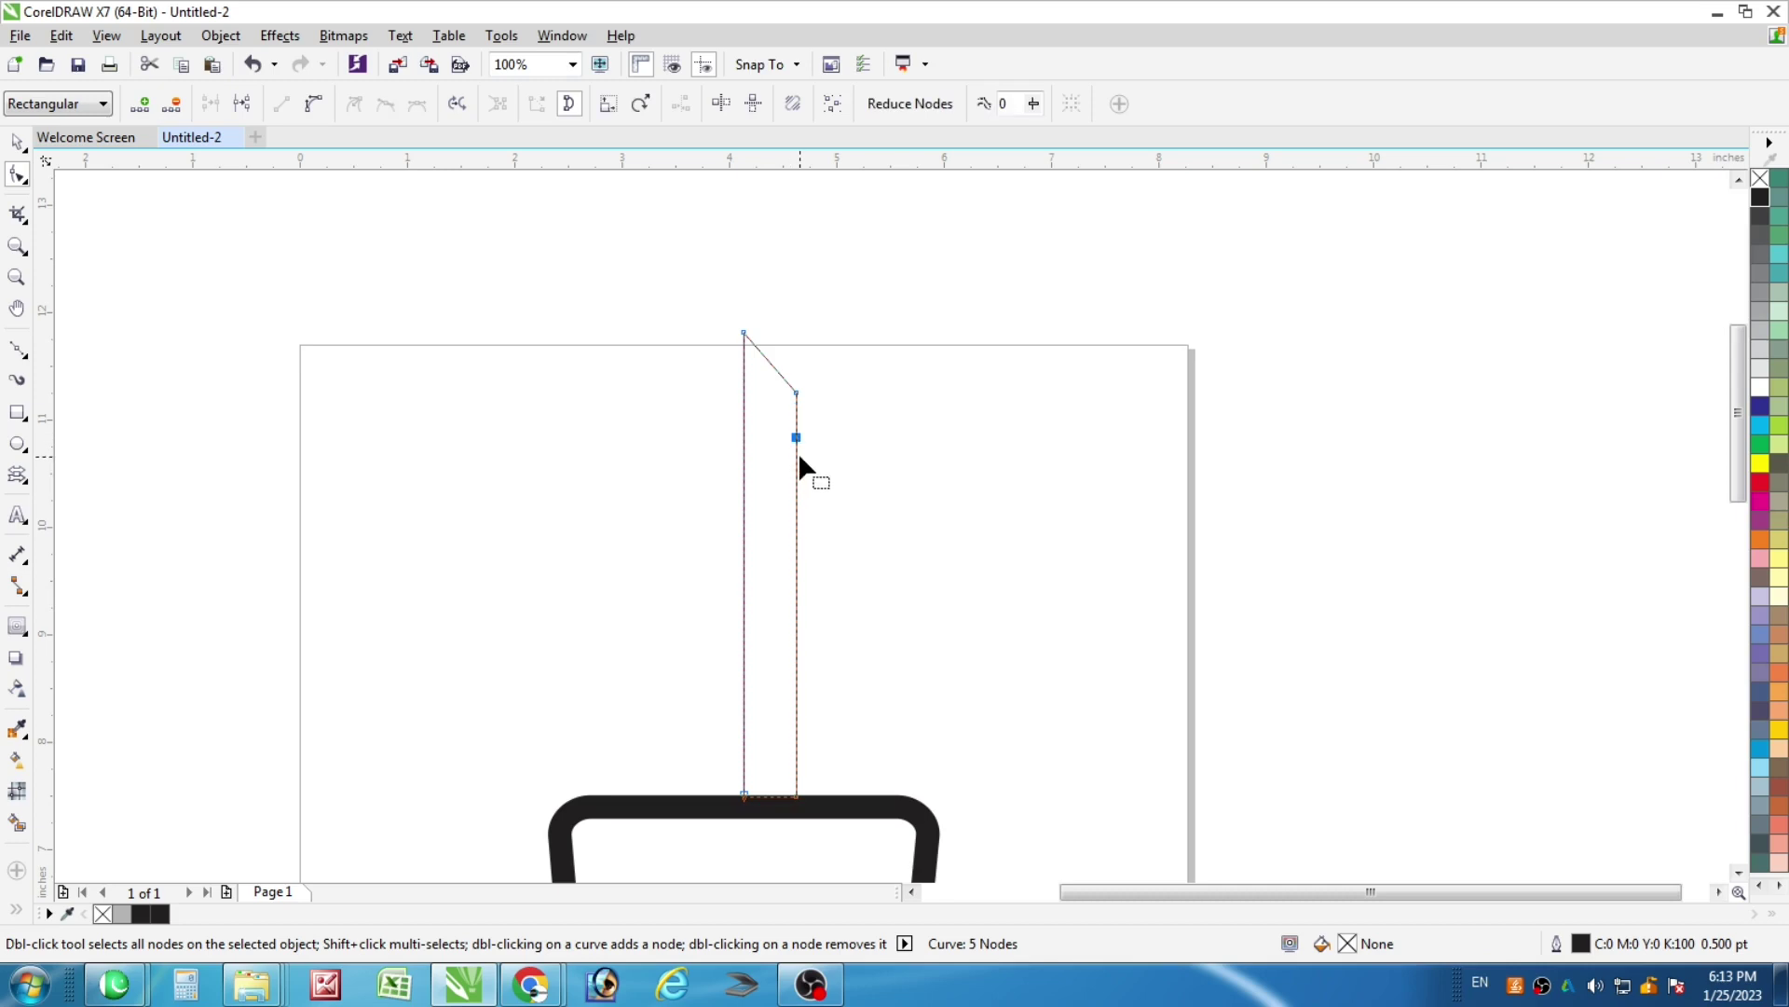
pyautogui.doubleClick(797, 456)
pyautogui.doubleClick(798, 472)
pyautogui.moveTo(797, 458); pyautogui.dragTo(781, 457)
# Zoom in, try a fountain fill on the blade, then undo it
pyautogui.press('z')
pyautogui.moveTo(594, 279); pyautogui.dragTo(957, 544)
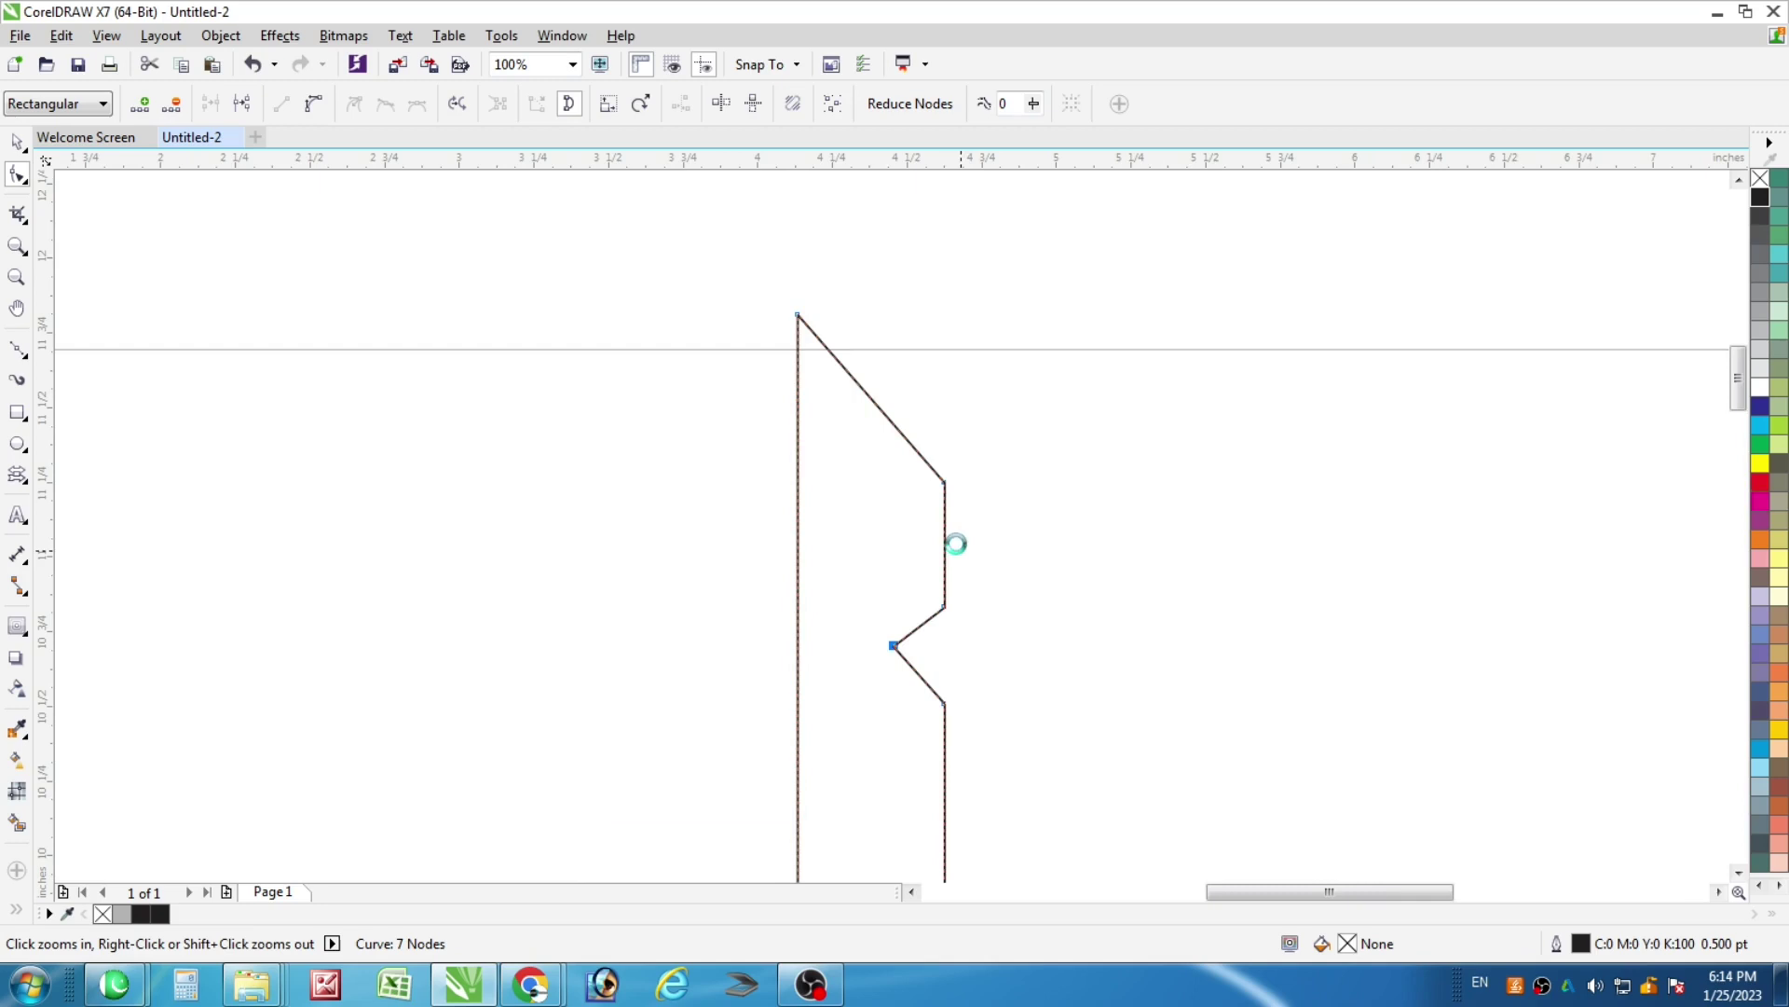
pyautogui.click(16, 141)
pyautogui.scroll(-2, 932, 531)
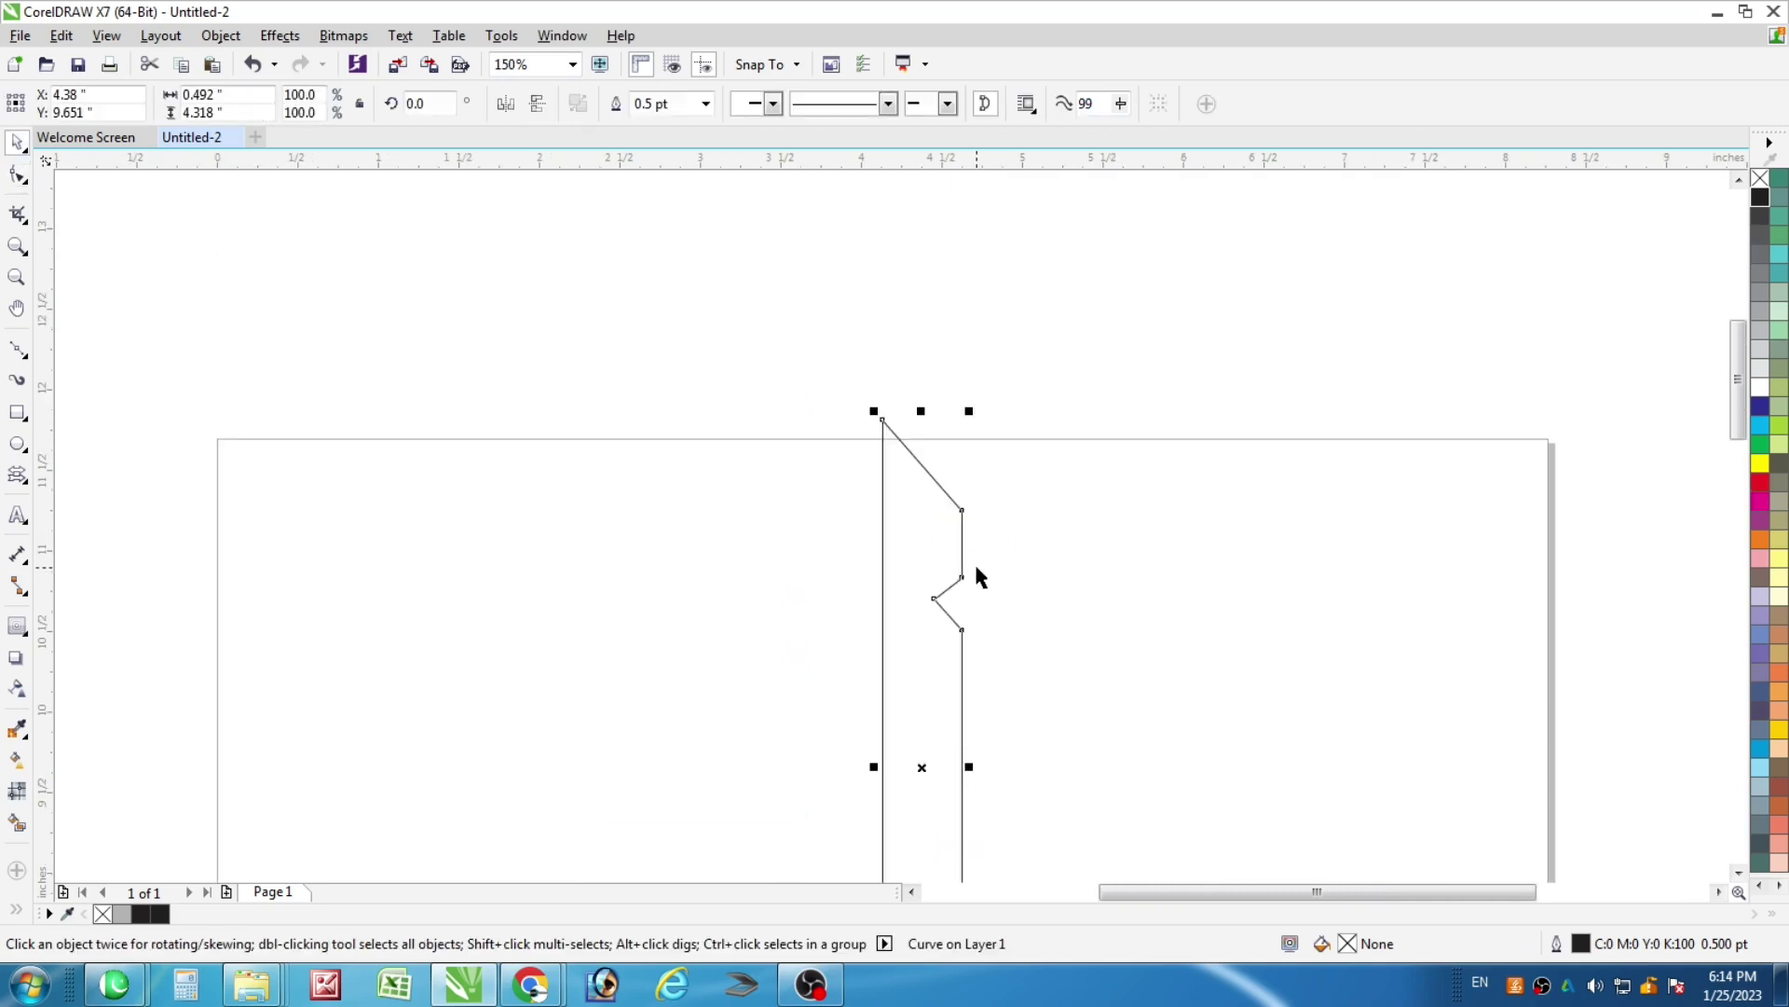
pyautogui.press('g')
pyautogui.moveTo(1093, 660); pyautogui.dragTo(1047, 542)
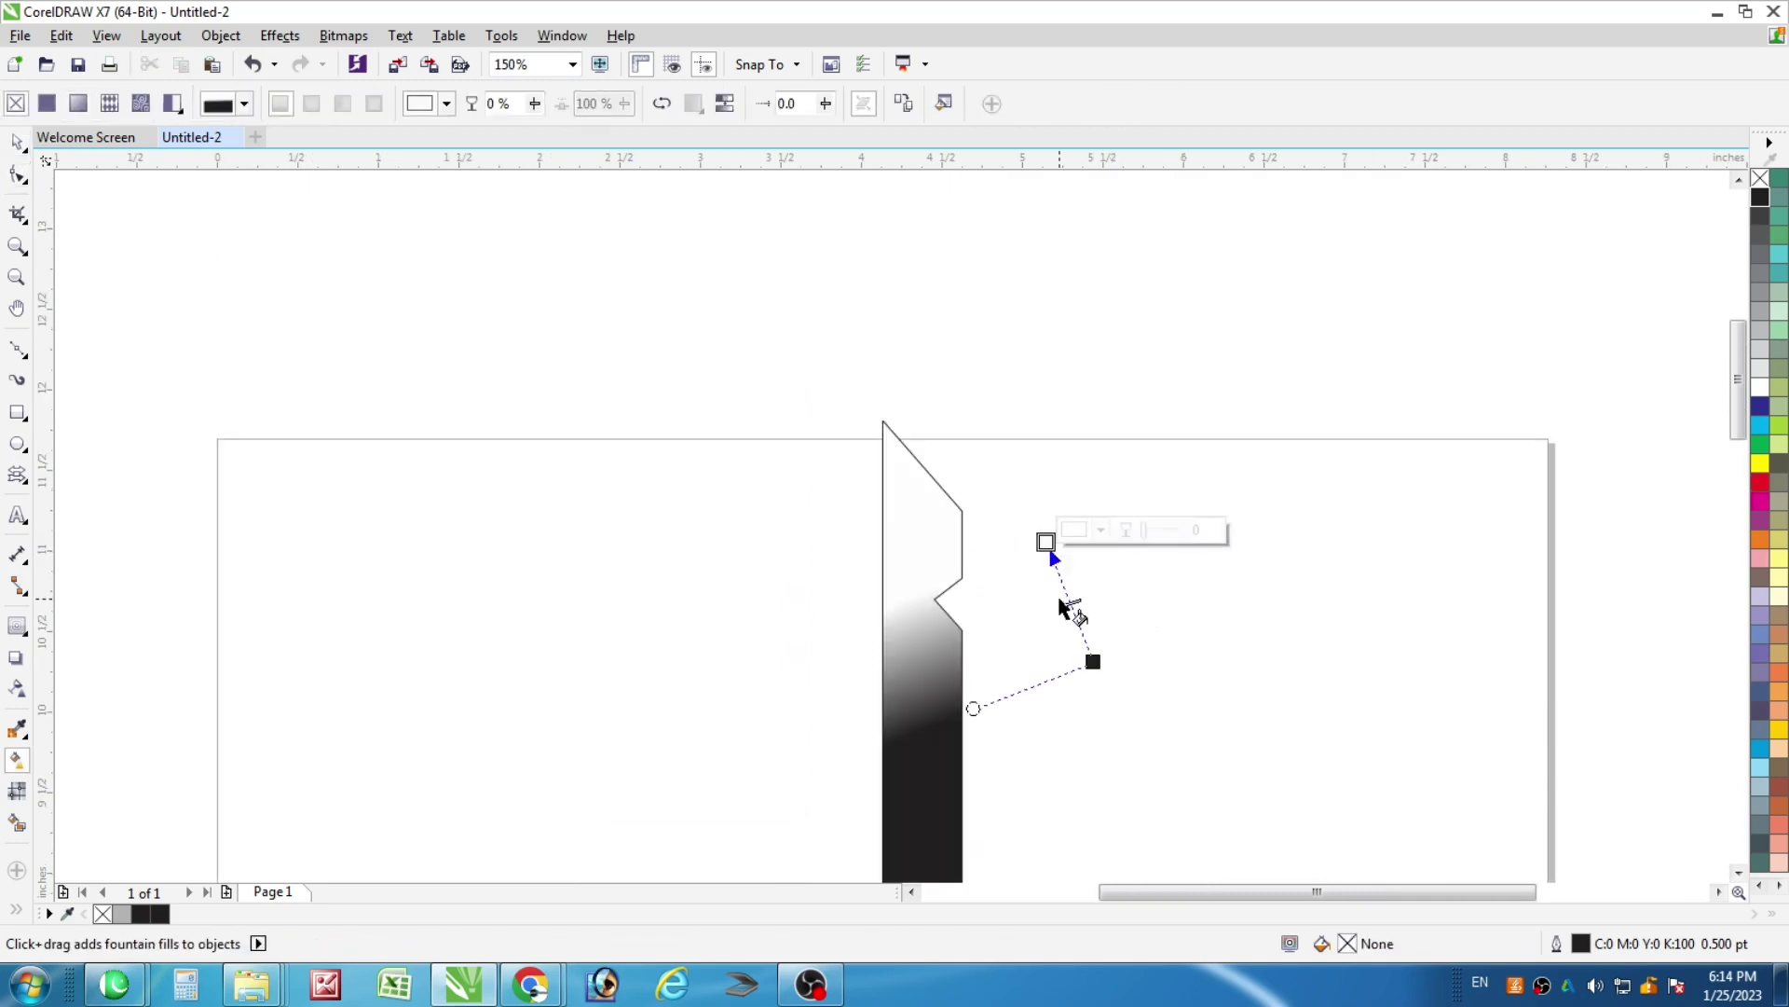
pyautogui.hotkey('ctrl', 'z')
pyautogui.click(16, 142)
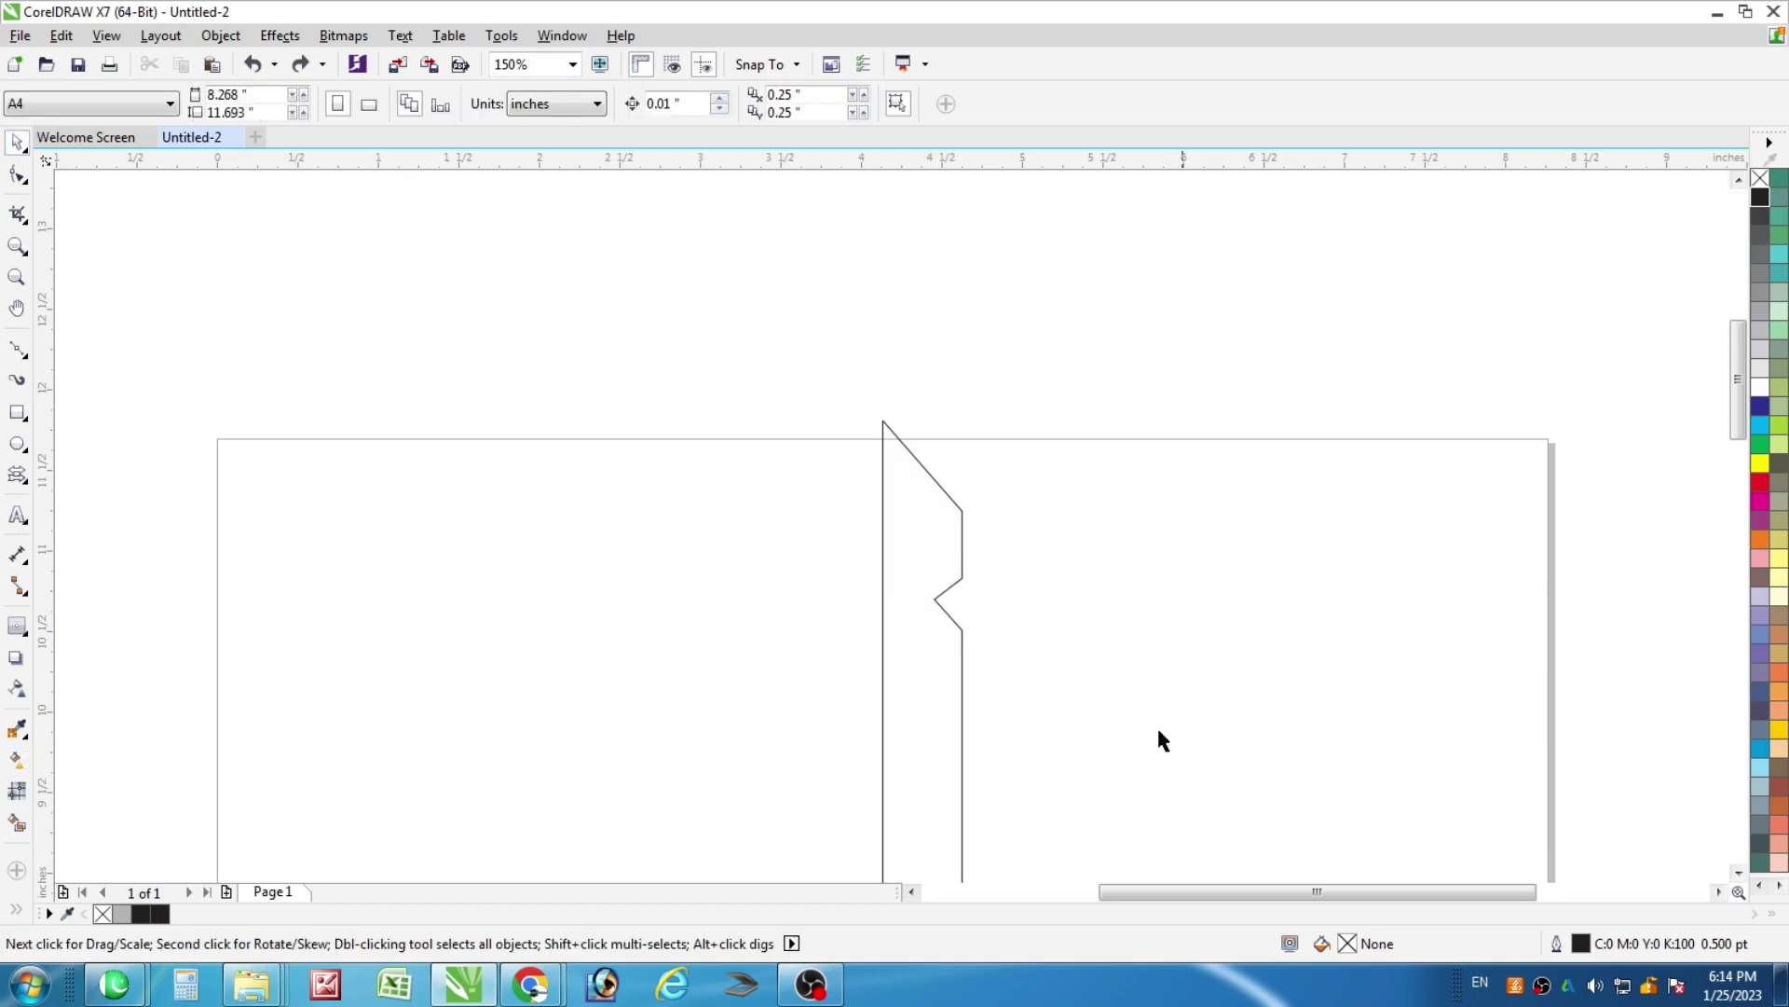
# Add nodes on the blade's right edge and pull one inward into a notch
pyautogui.press('h')
pyautogui.moveTo(1139, 711); pyautogui.dragTo(1086, 647)
pyautogui.scroll(2, 956, 597)
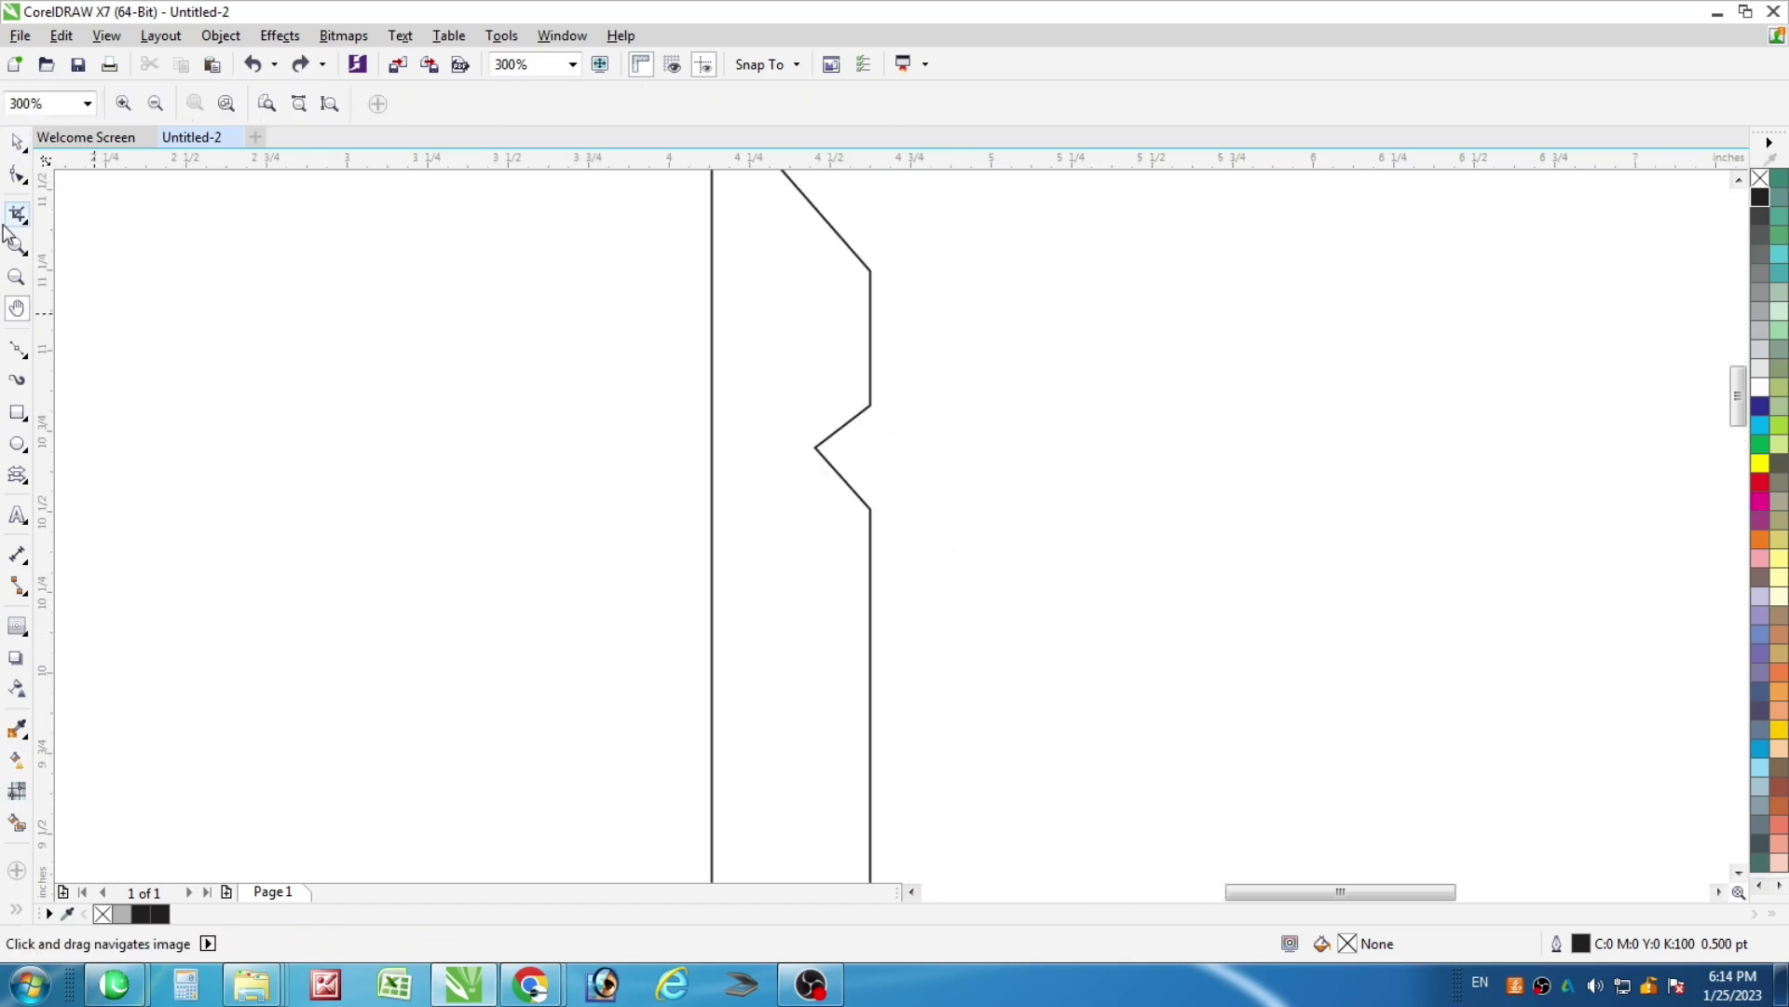
pyautogui.click(17, 175)
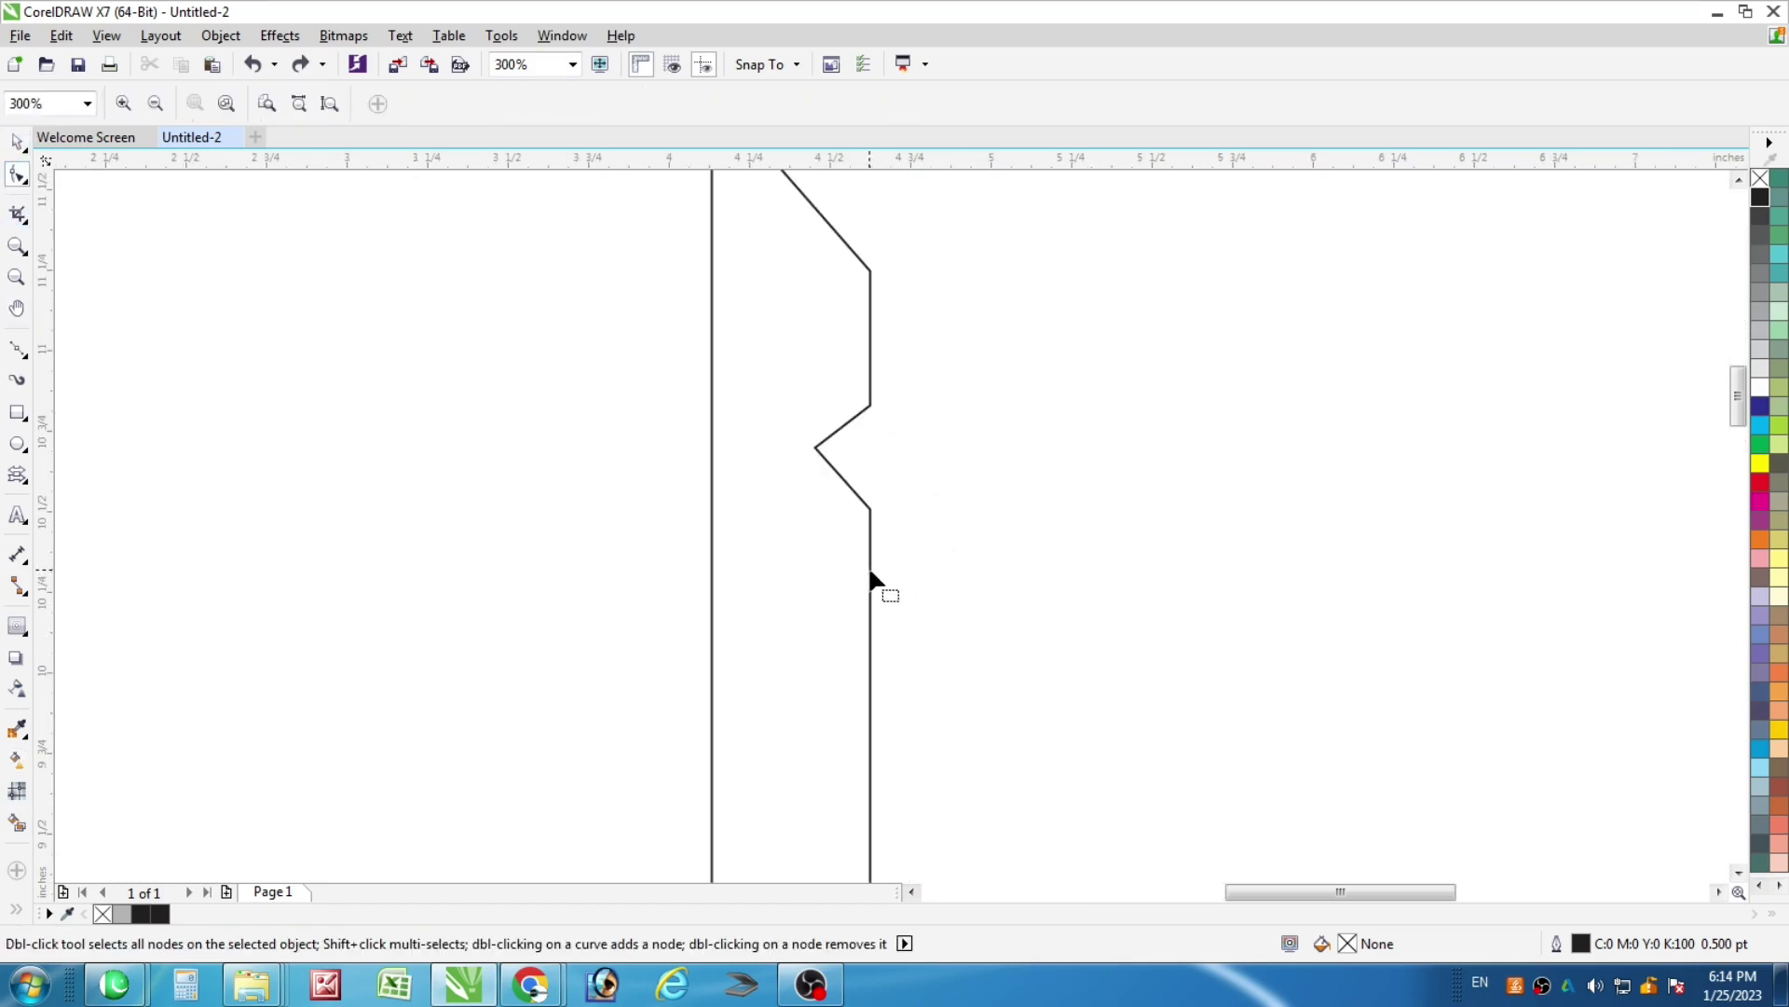
pyautogui.click(870, 571)
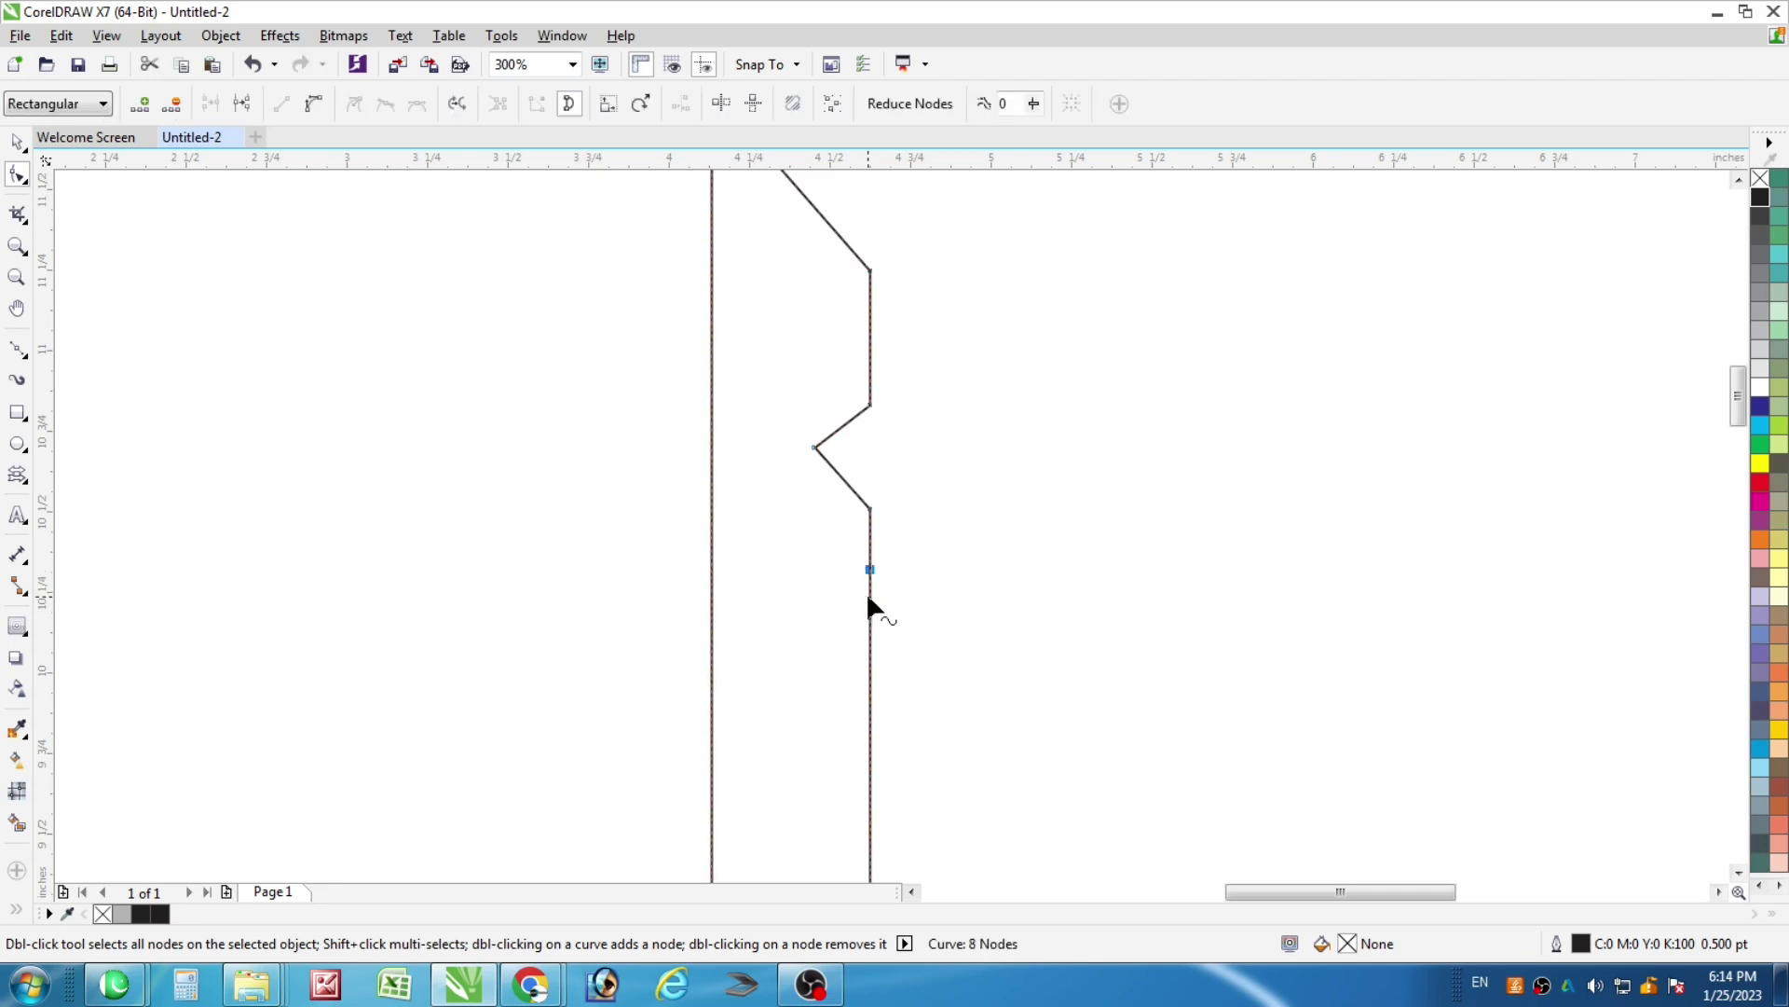
pyautogui.doubleClick(869, 595)
pyautogui.doubleClick(869, 629)
pyautogui.moveTo(870, 595); pyautogui.dragTo(839, 596)
# Cut another notch lower on the right edge and nudge its tip left and down
pyautogui.scroll(-2, 839, 564)
pyautogui.scroll(2, 874, 585)
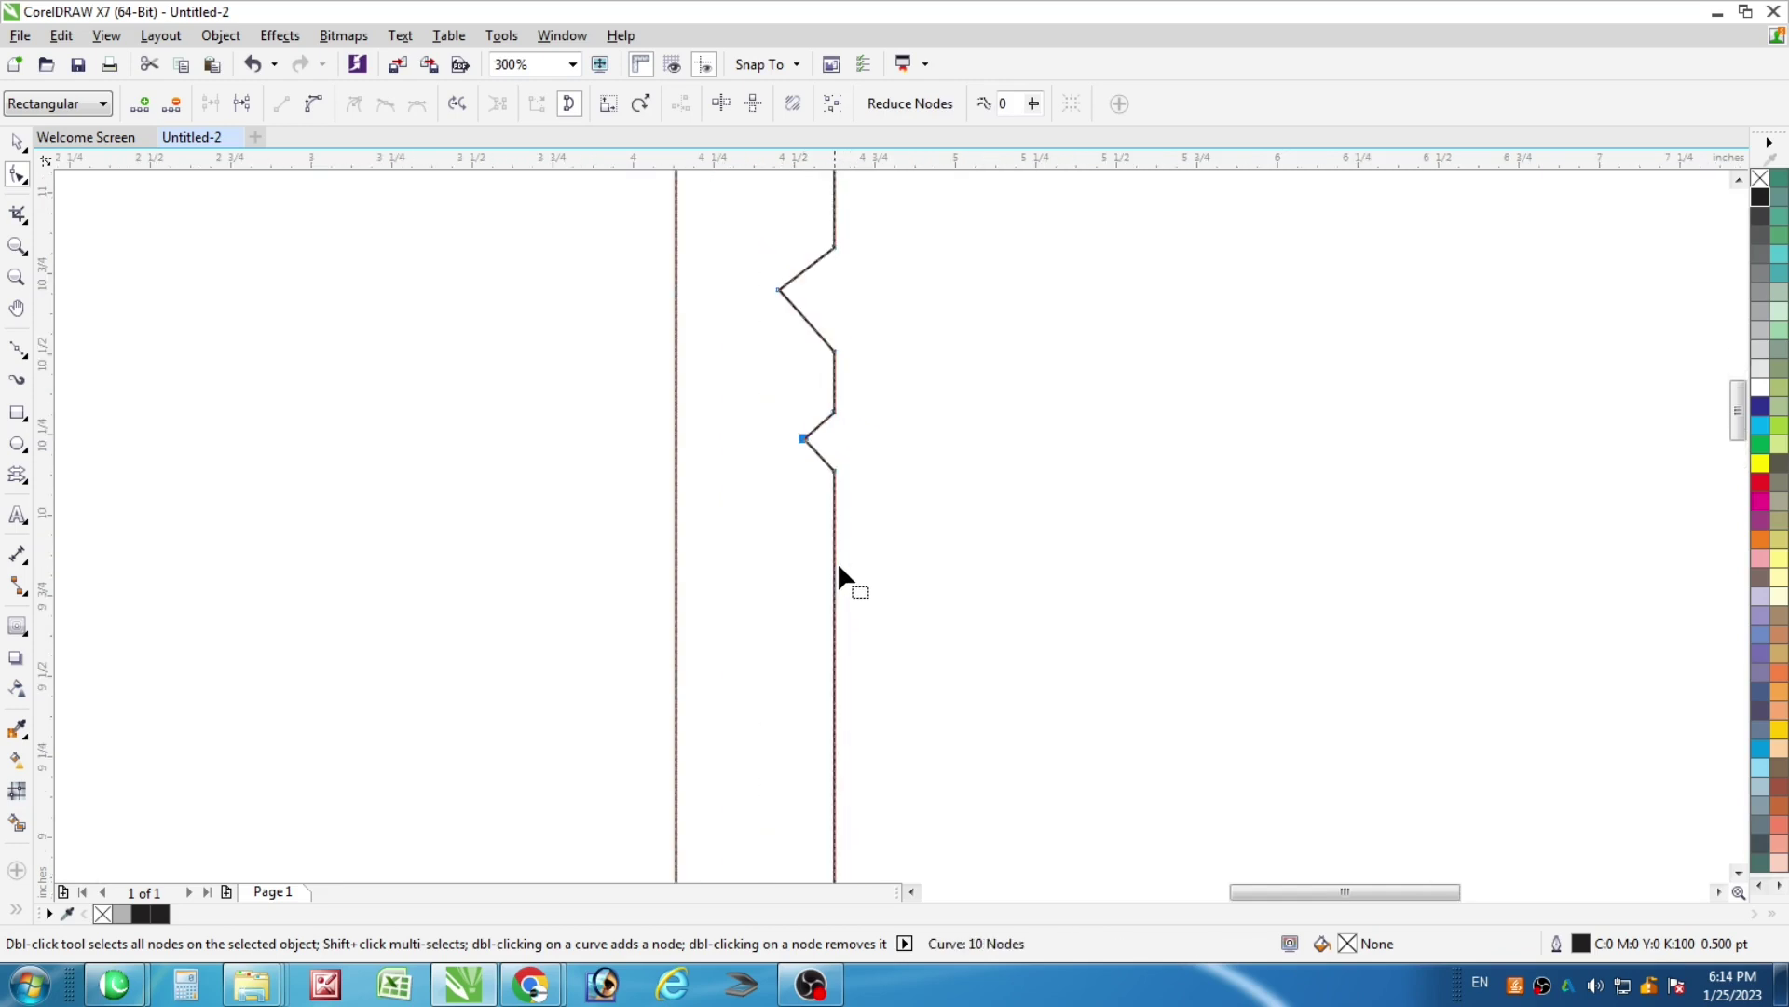
pyautogui.doubleClick(834, 565)
pyautogui.doubleClick(834, 601)
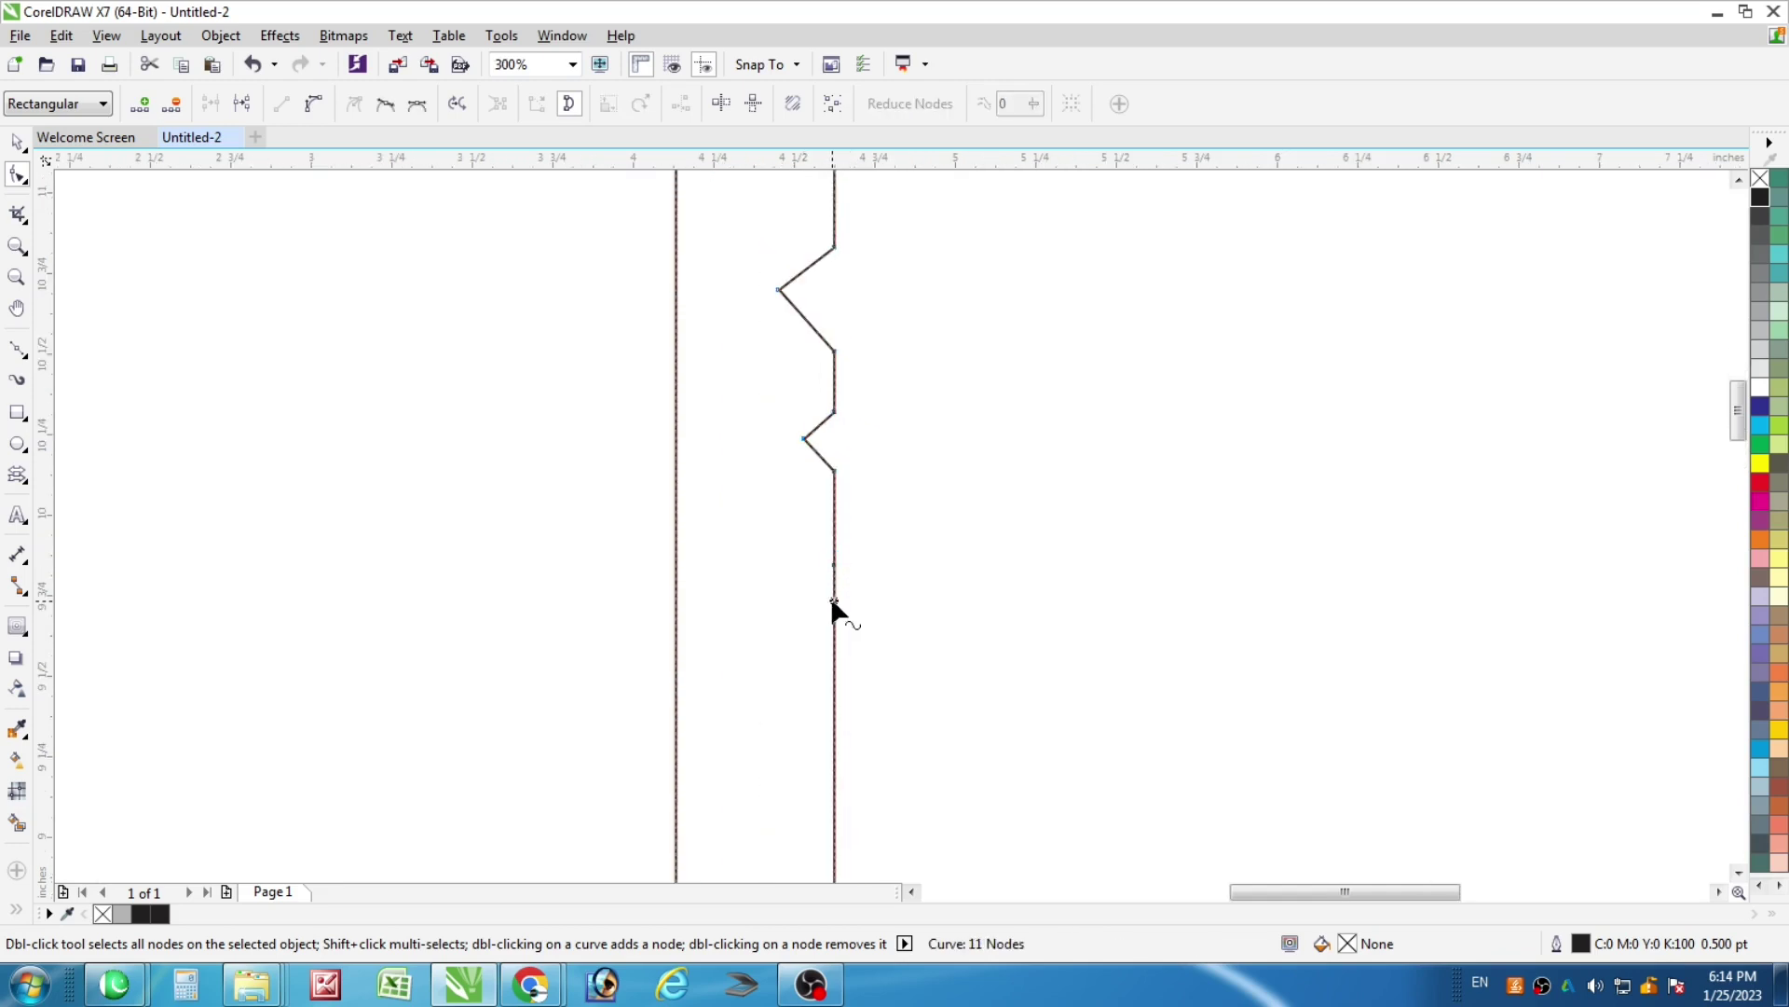
pyautogui.doubleClick(833, 643)
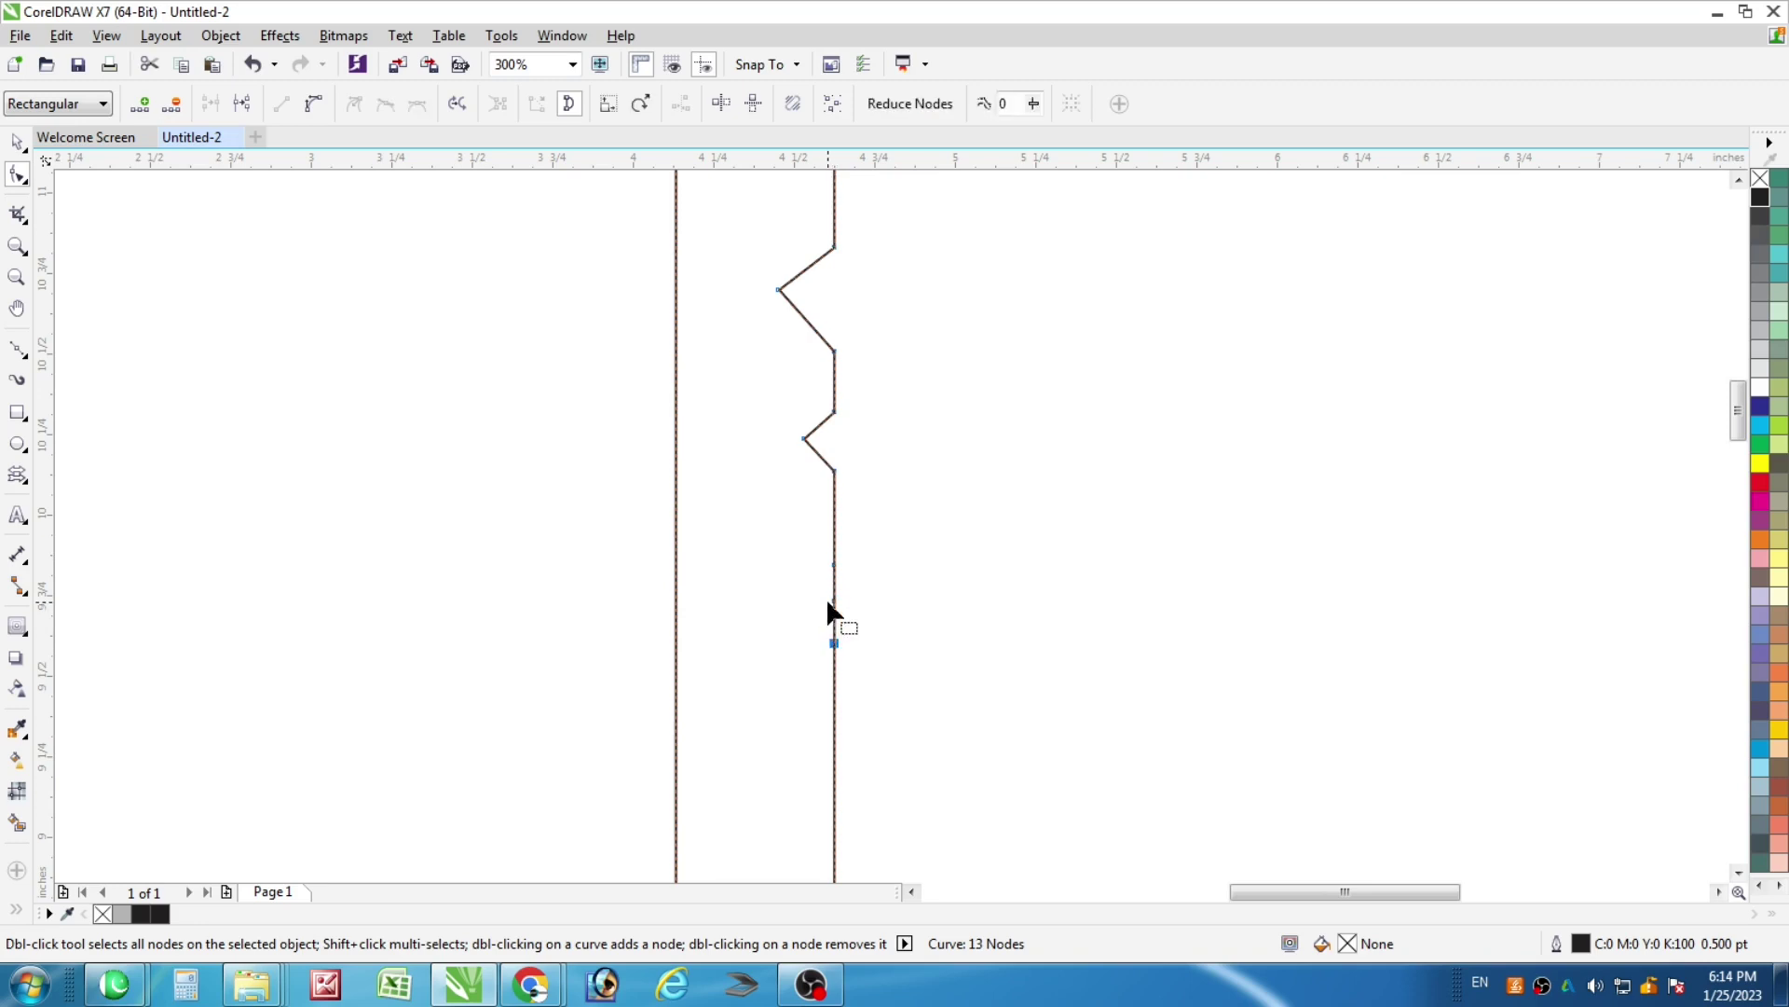
pyautogui.moveTo(834, 602); pyautogui.dragTo(790, 597)
pyautogui.scroll(-2, 810, 522)
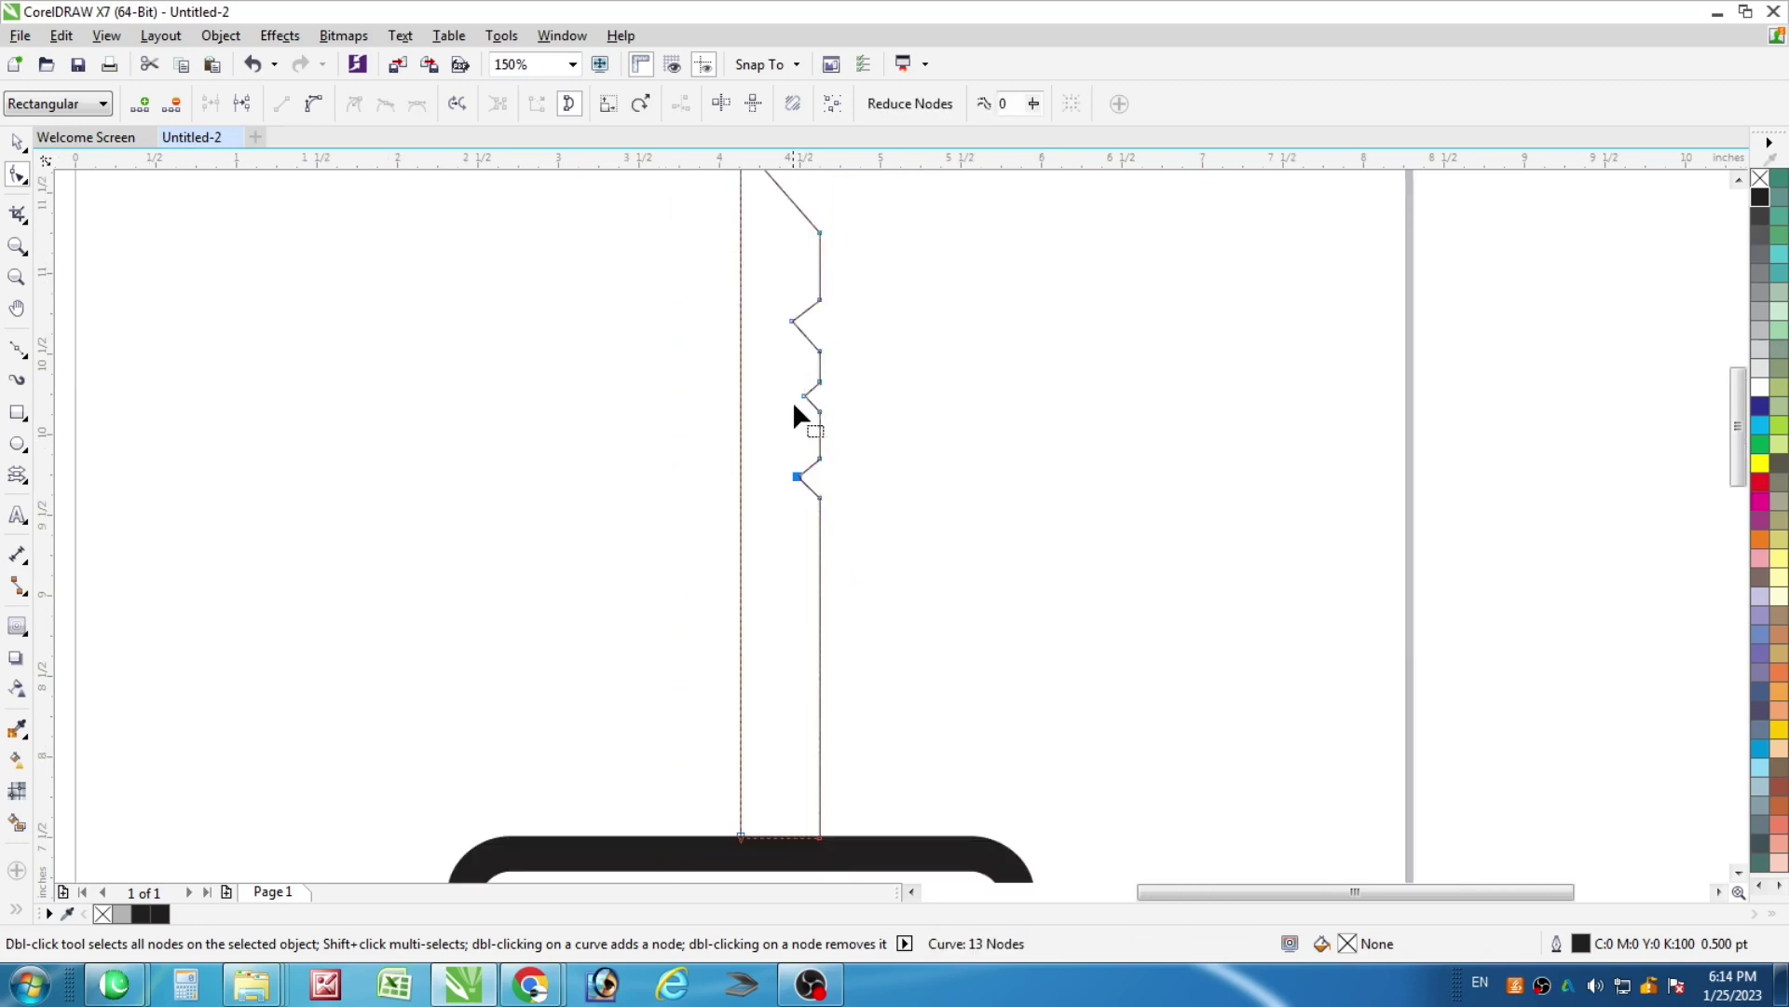
pyautogui.scroll(2, 792, 401)
pyautogui.scroll(2, 821, 415)
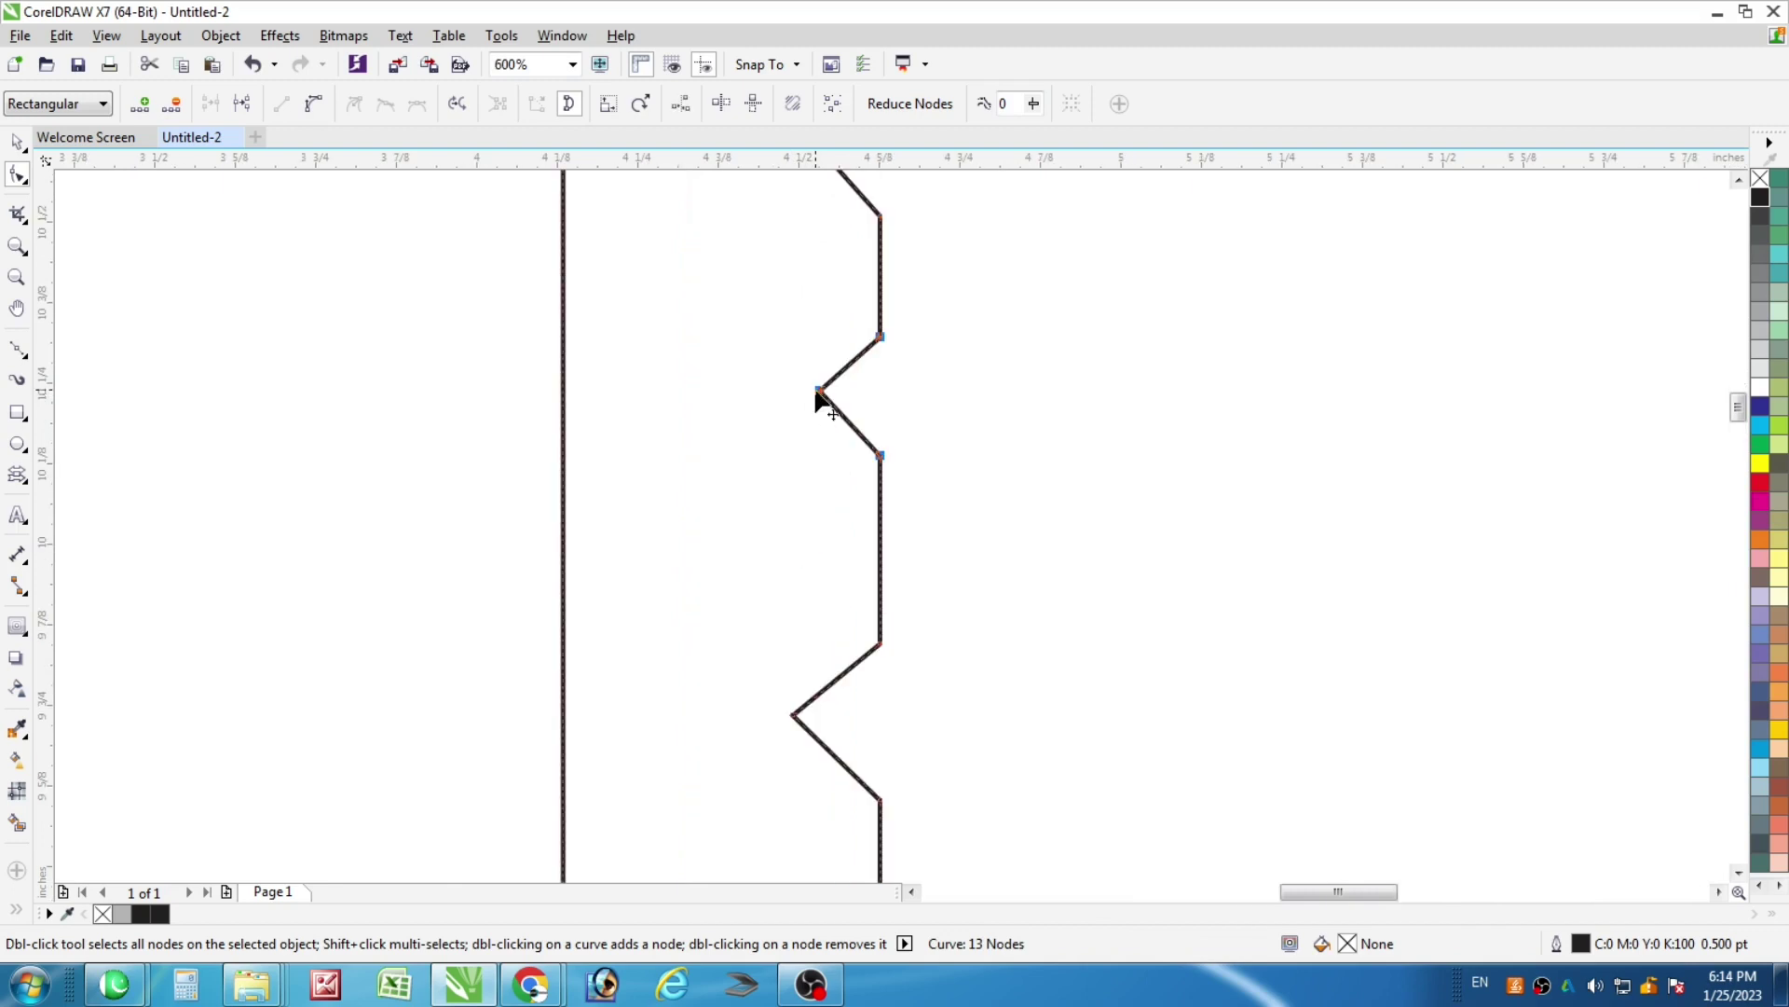
pyautogui.moveTo(722, 307); pyautogui.dragTo(846, 479)
pyautogui.moveTo(818, 389); pyautogui.dragTo(793, 403)
# Fill the blade with 30% grey and remove its outline
pyautogui.scroll(-4, 899, 510)
pyautogui.scroll(-2, 884, 464)
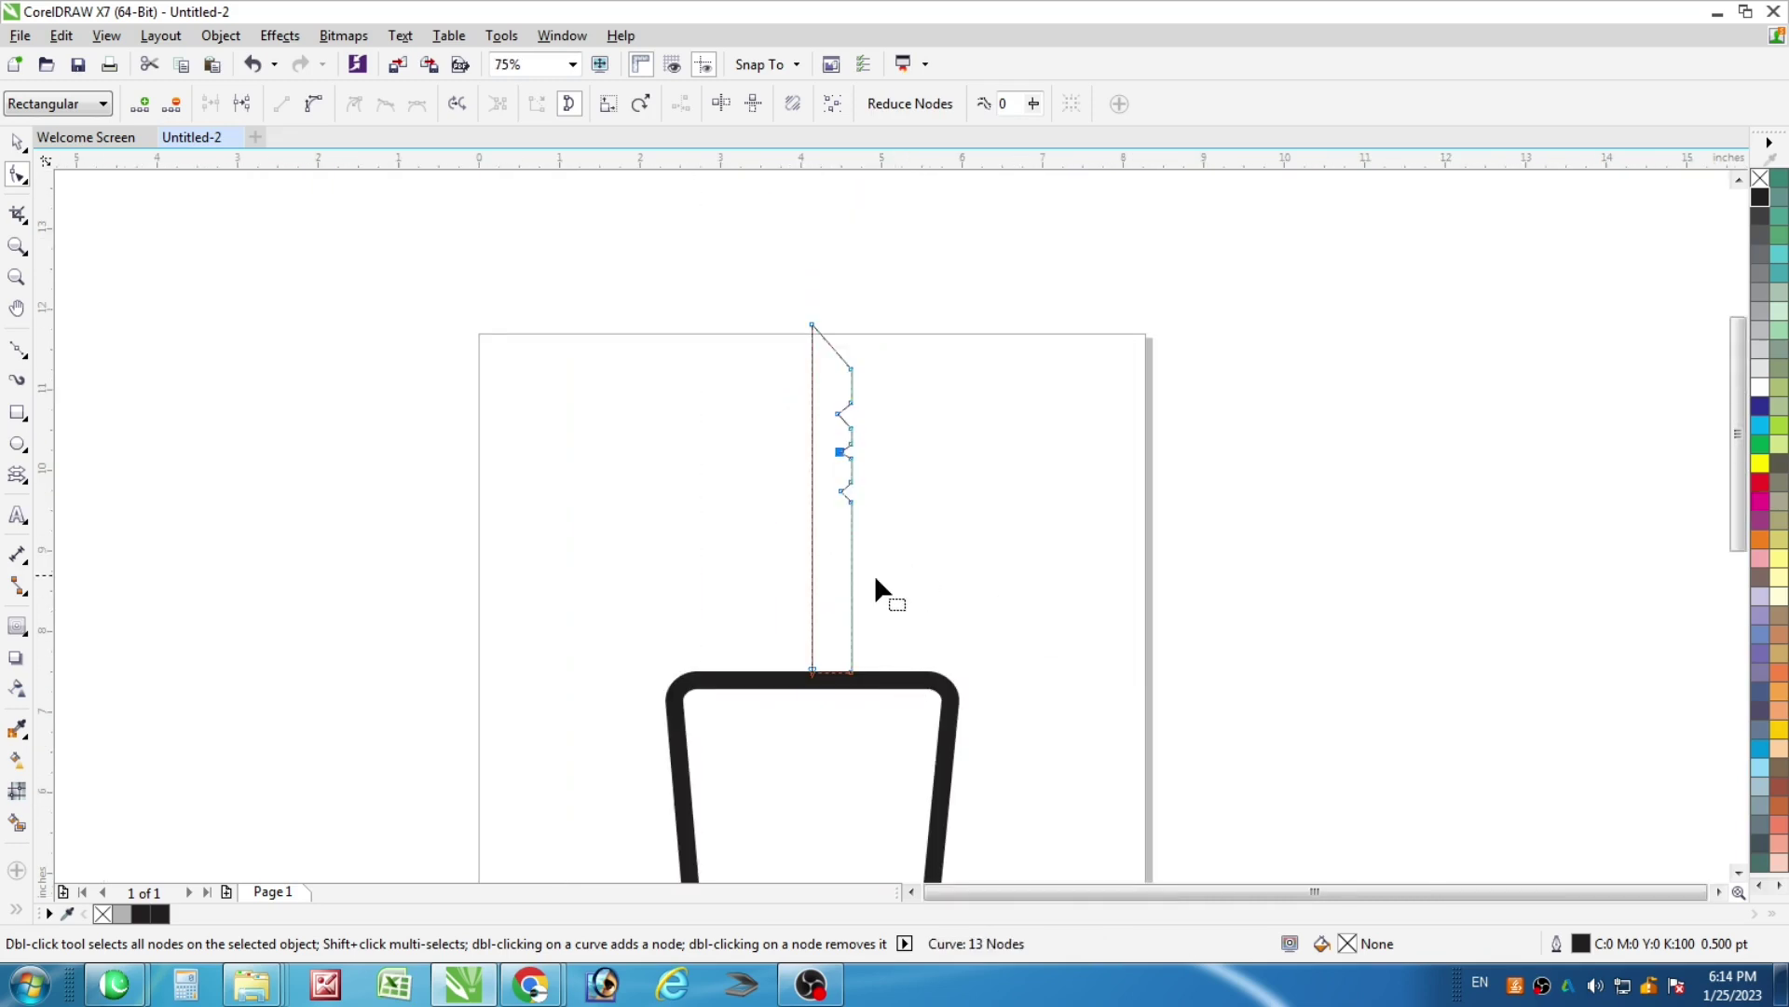
pyautogui.click(1762, 330)
pyautogui.rightClick(1760, 178)
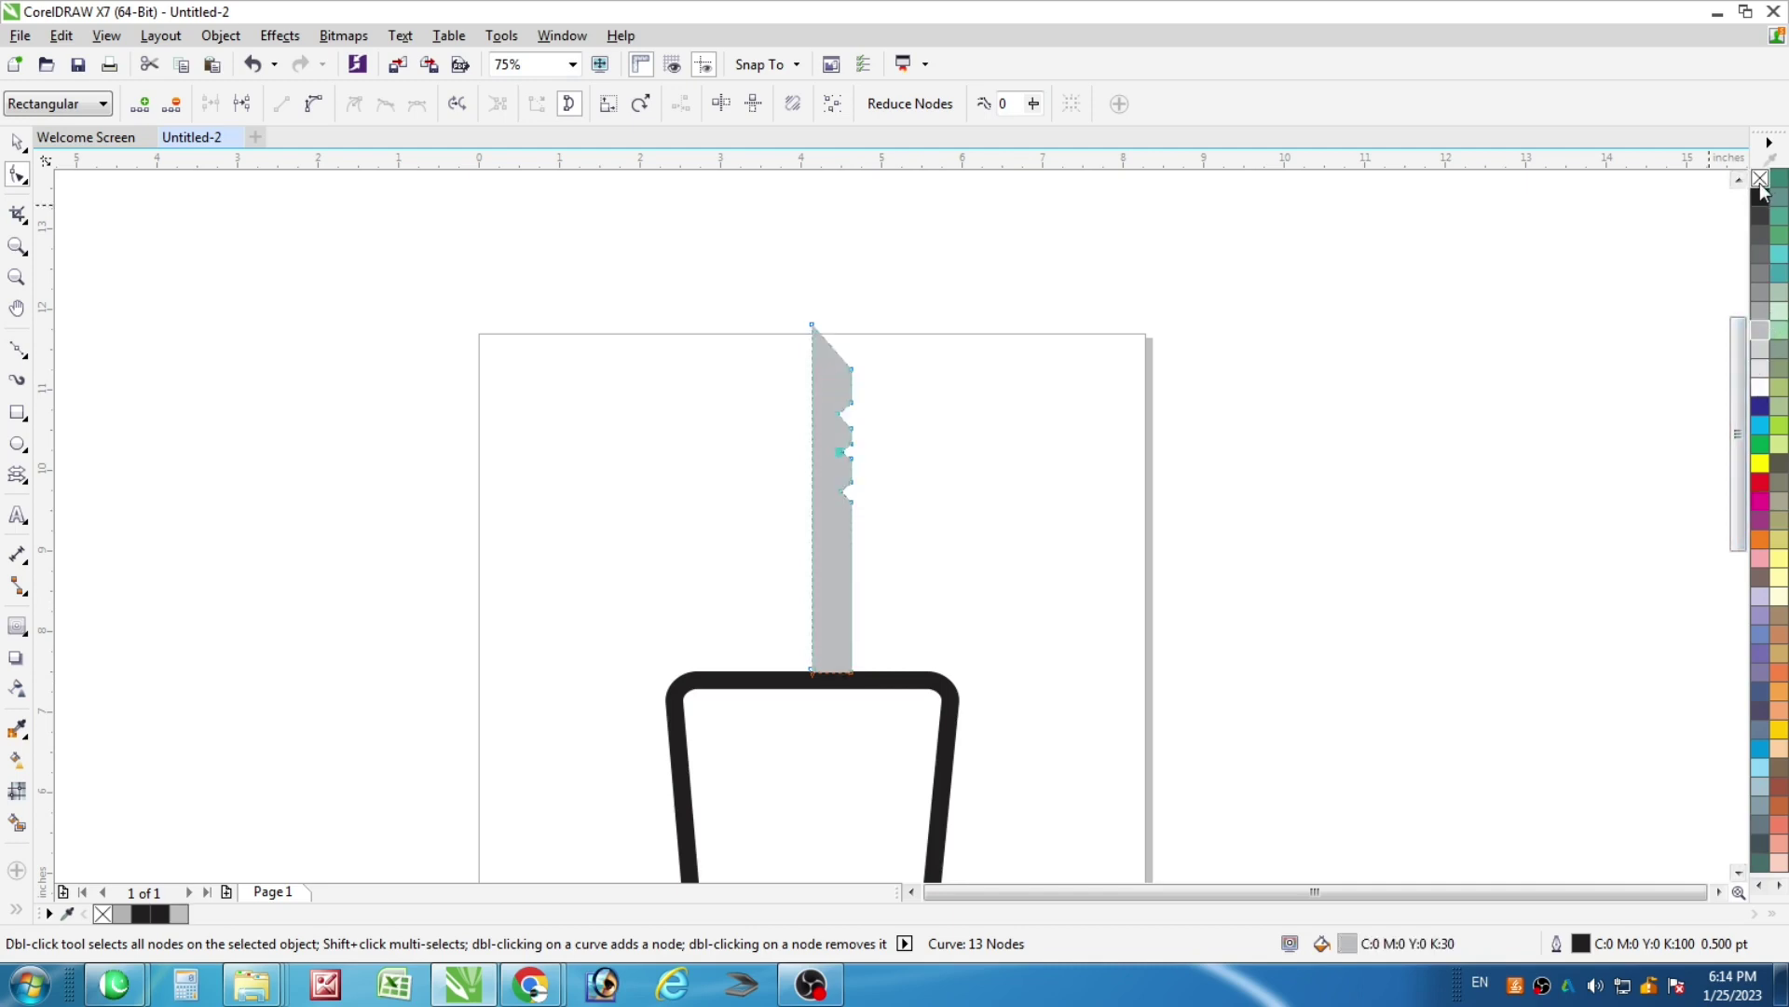
pyautogui.click(19, 143)
# Mirror a copy of the grey blade to the left to make it symmetrical
pyautogui.click(833, 622)
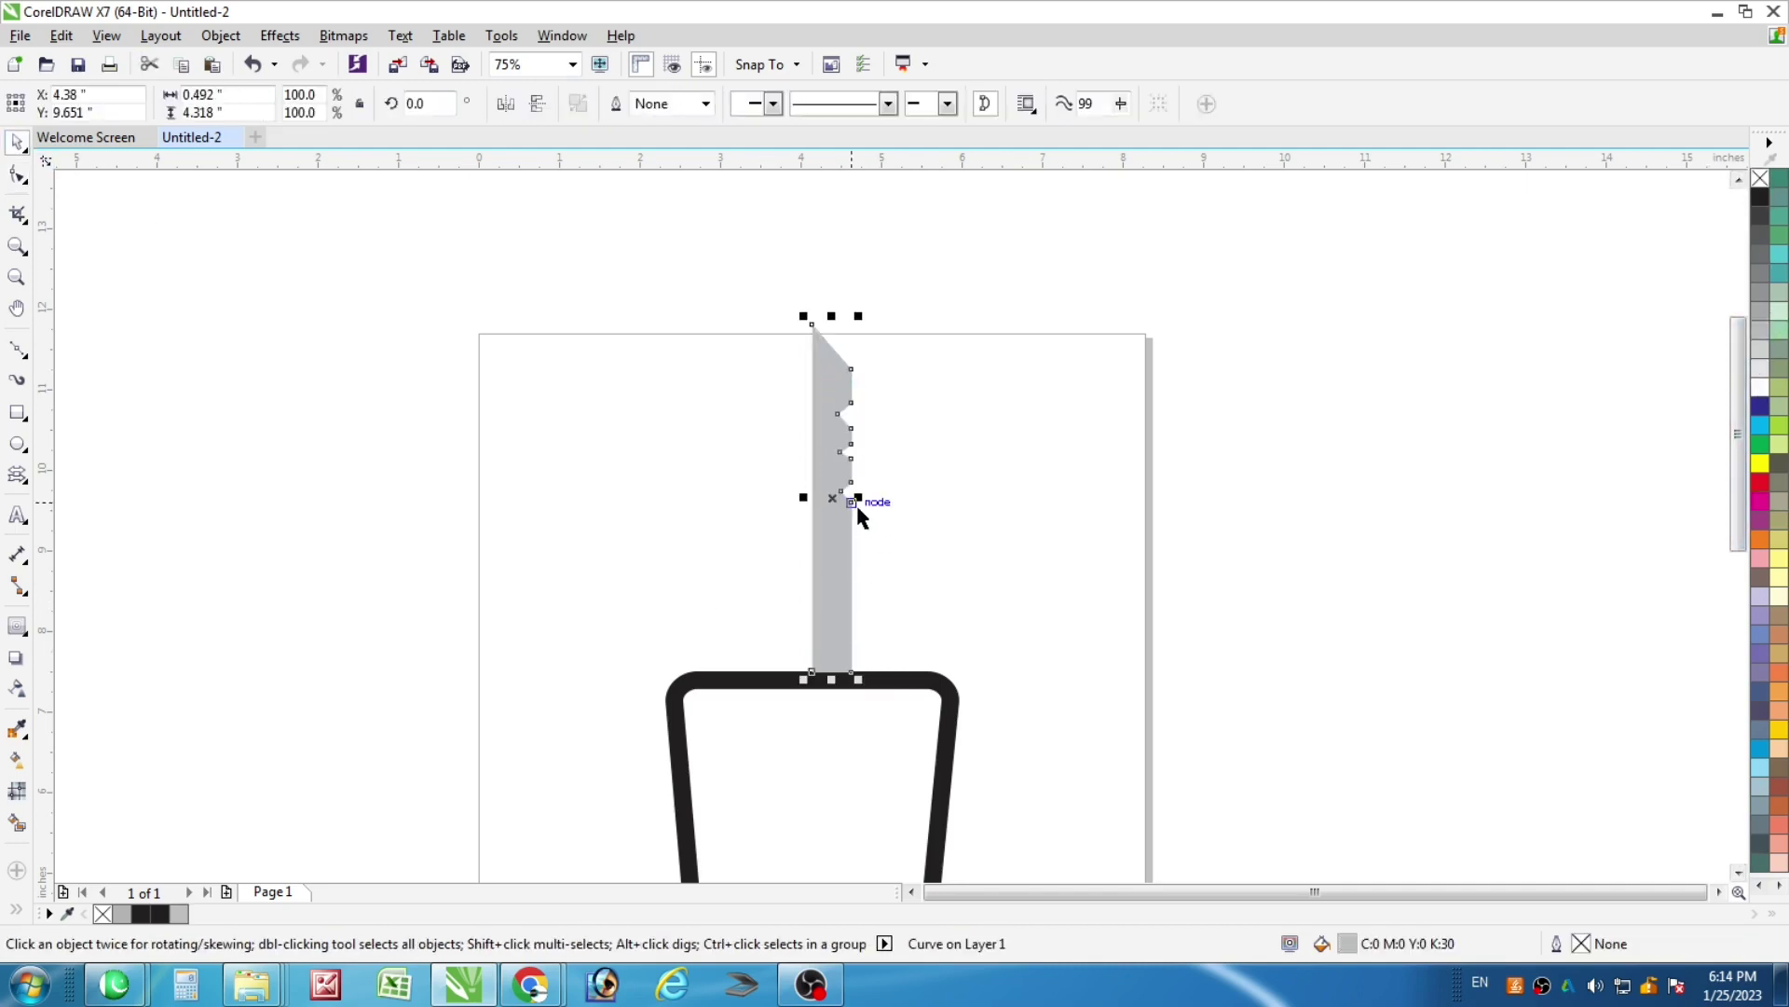
pyautogui.moveTo(859, 500); pyautogui.dragTo(763, 514)
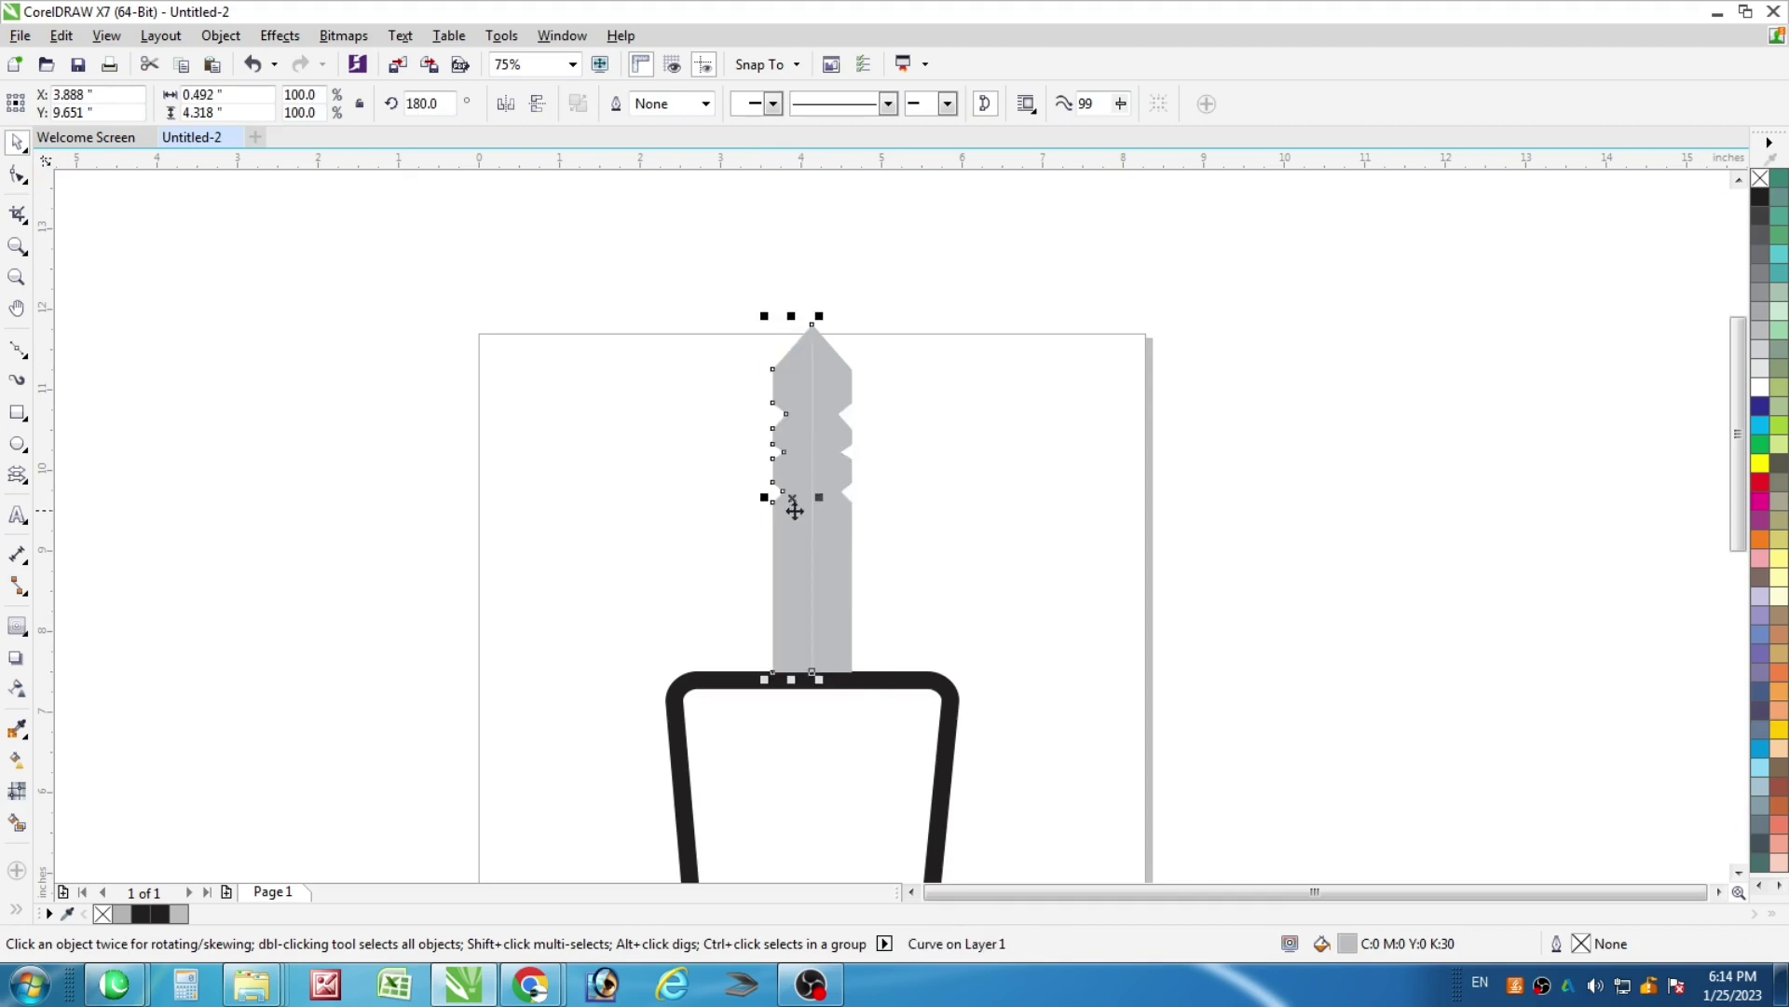
pyautogui.scroll(2, 794, 508)
pyautogui.press('Escape')
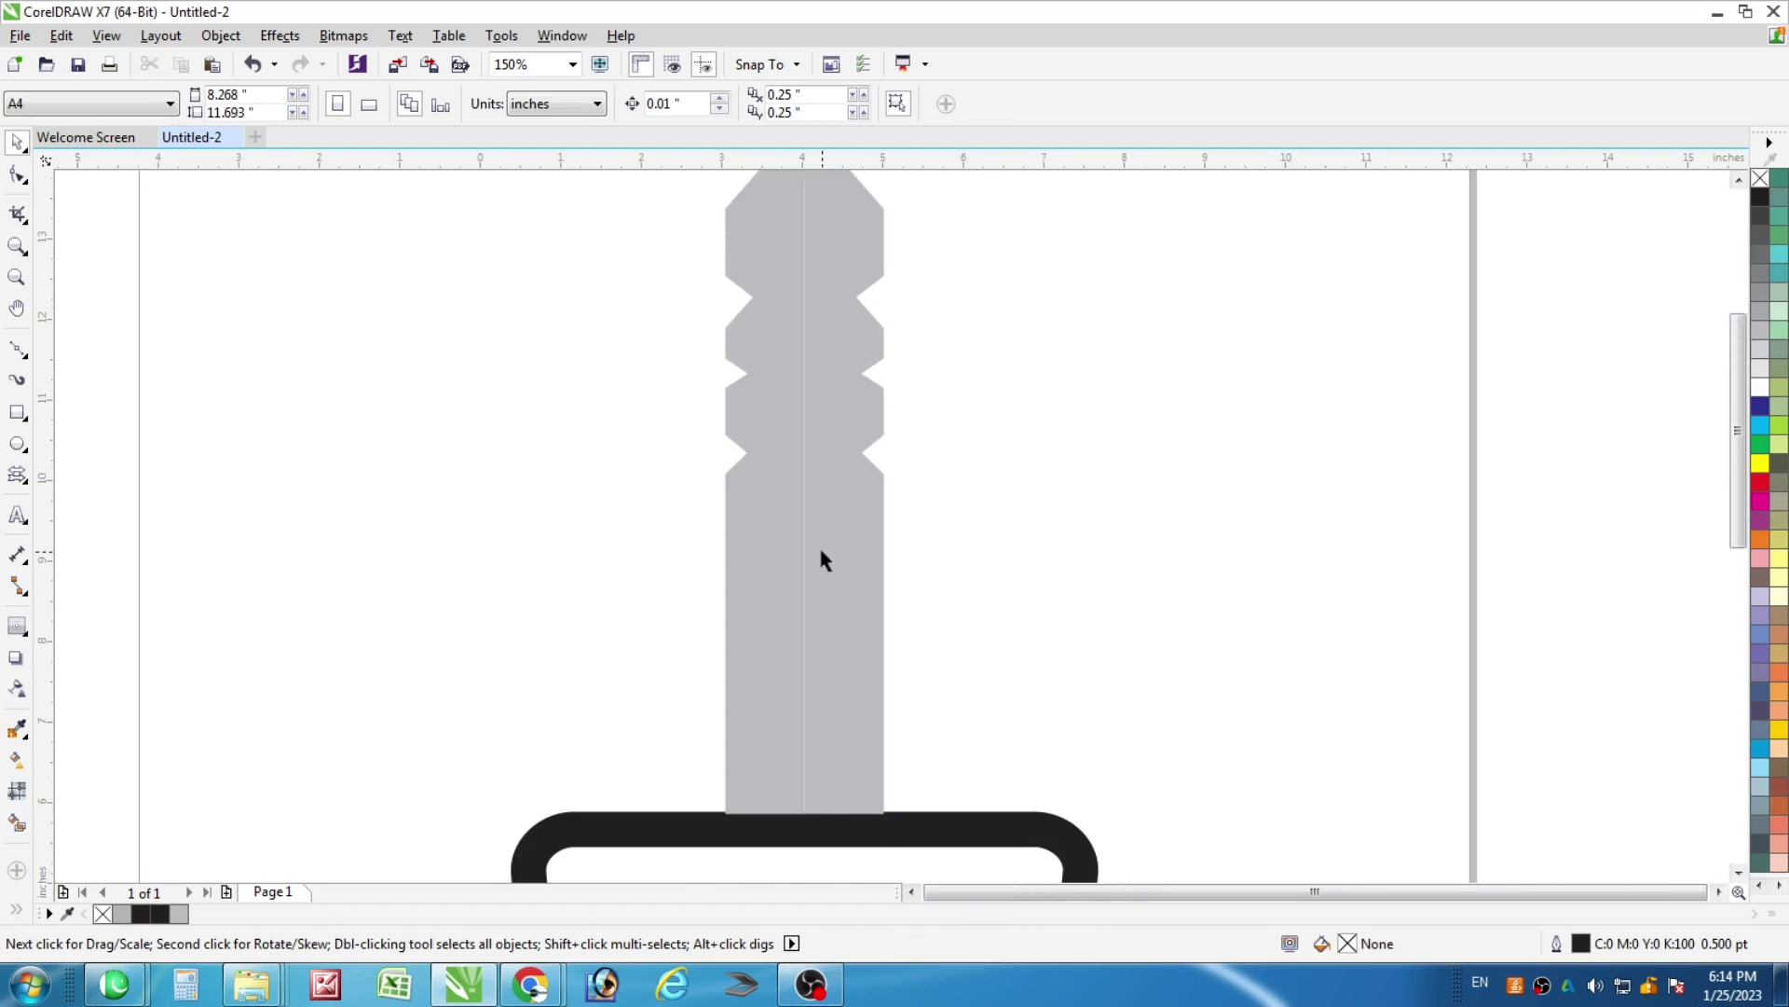
pyautogui.scroll(-2, 821, 559)
# Smart Fill the inside of the black handle with green
pyautogui.moveTo(559, 560); pyautogui.dragTo(1088, 838)
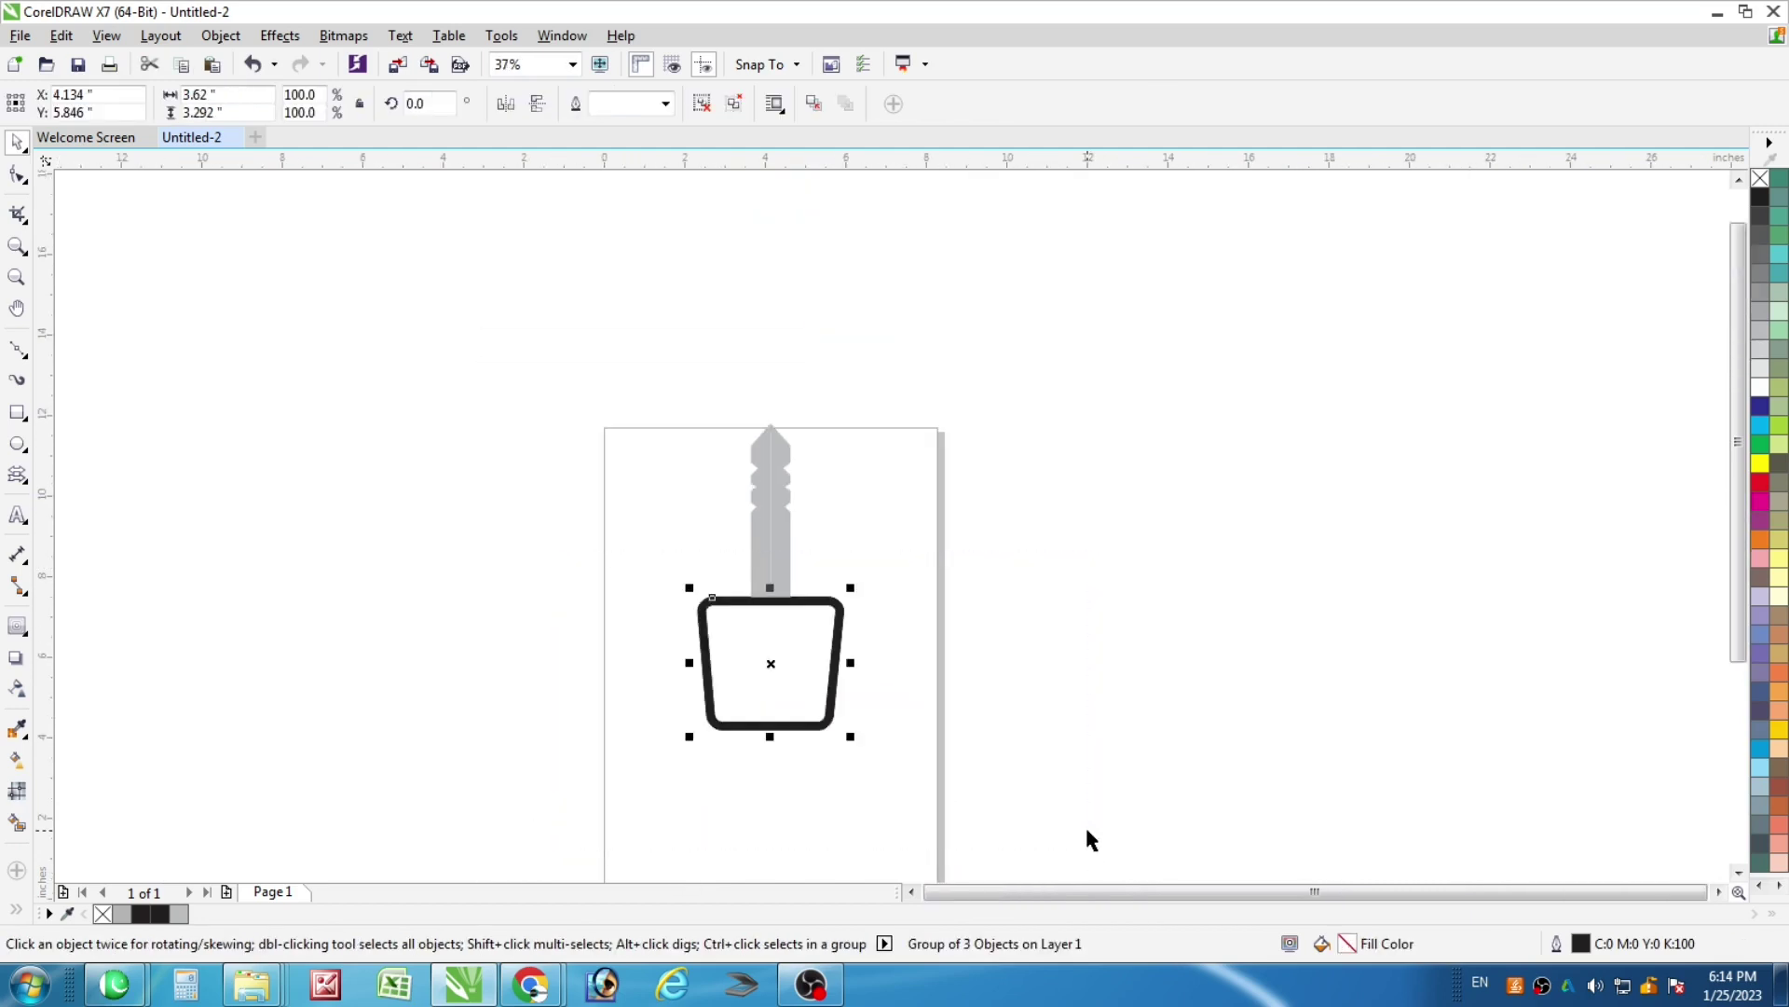
pyautogui.press('Escape')
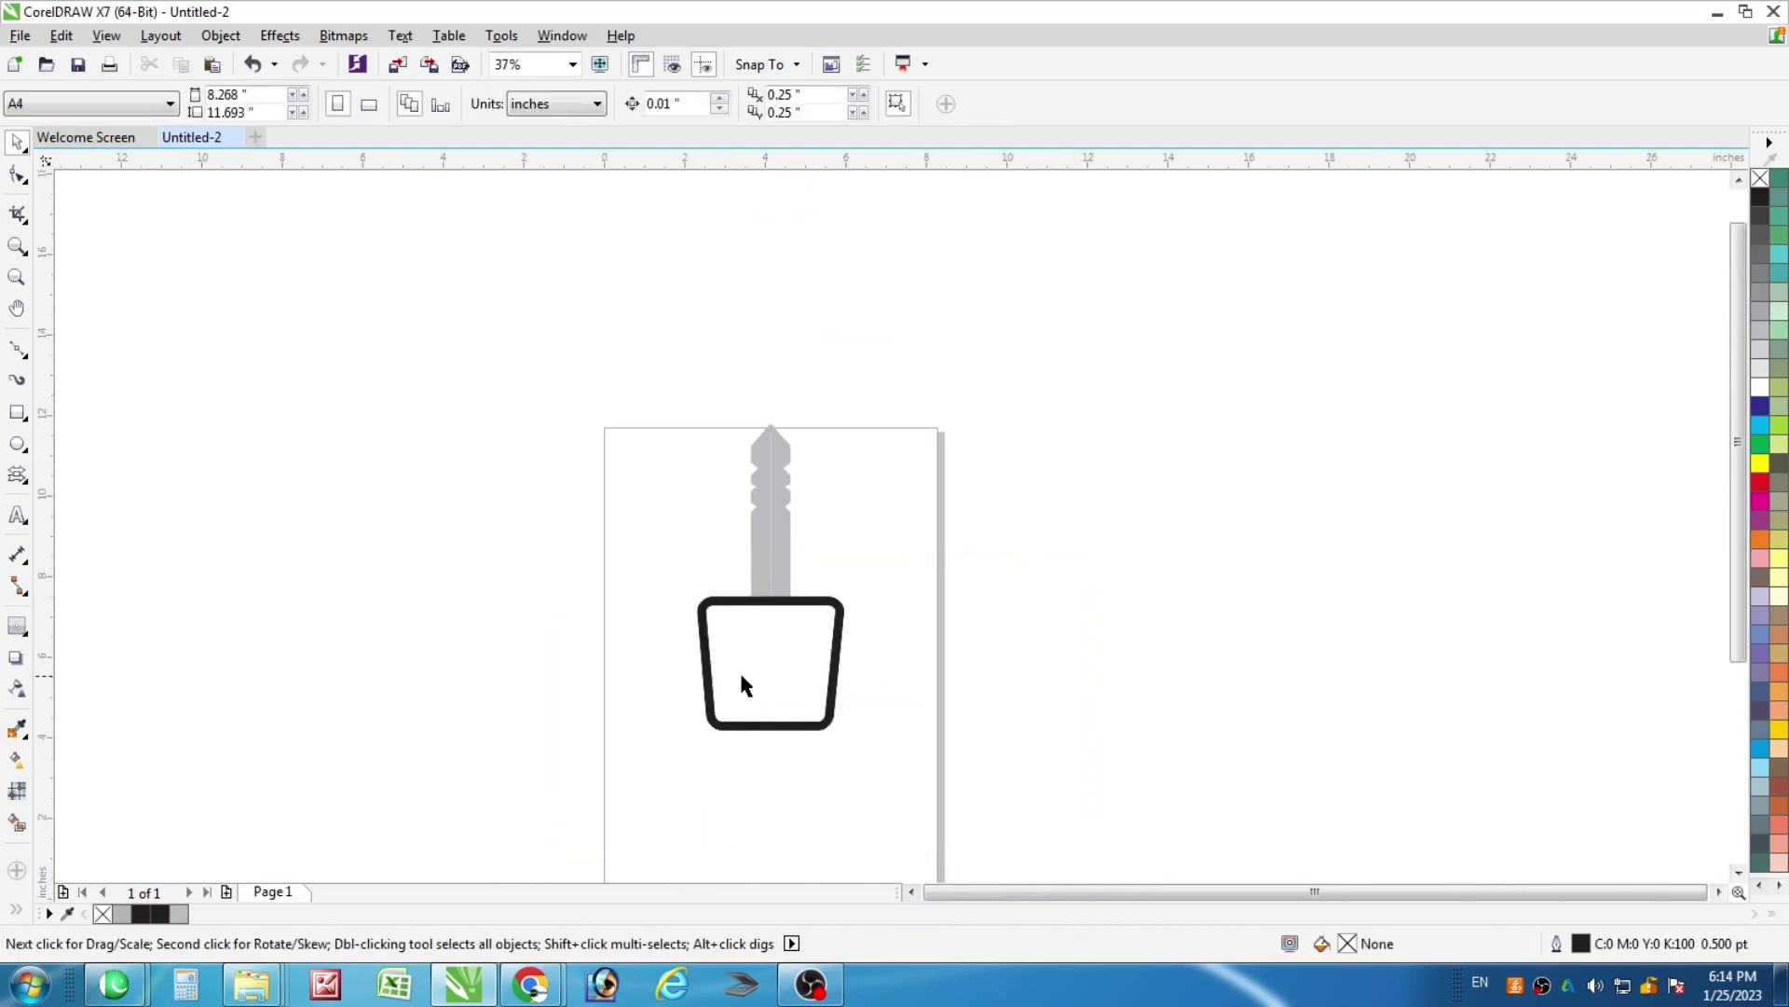
pyautogui.scroll(2, 742, 687)
pyautogui.click(17, 822)
pyautogui.click(894, 653)
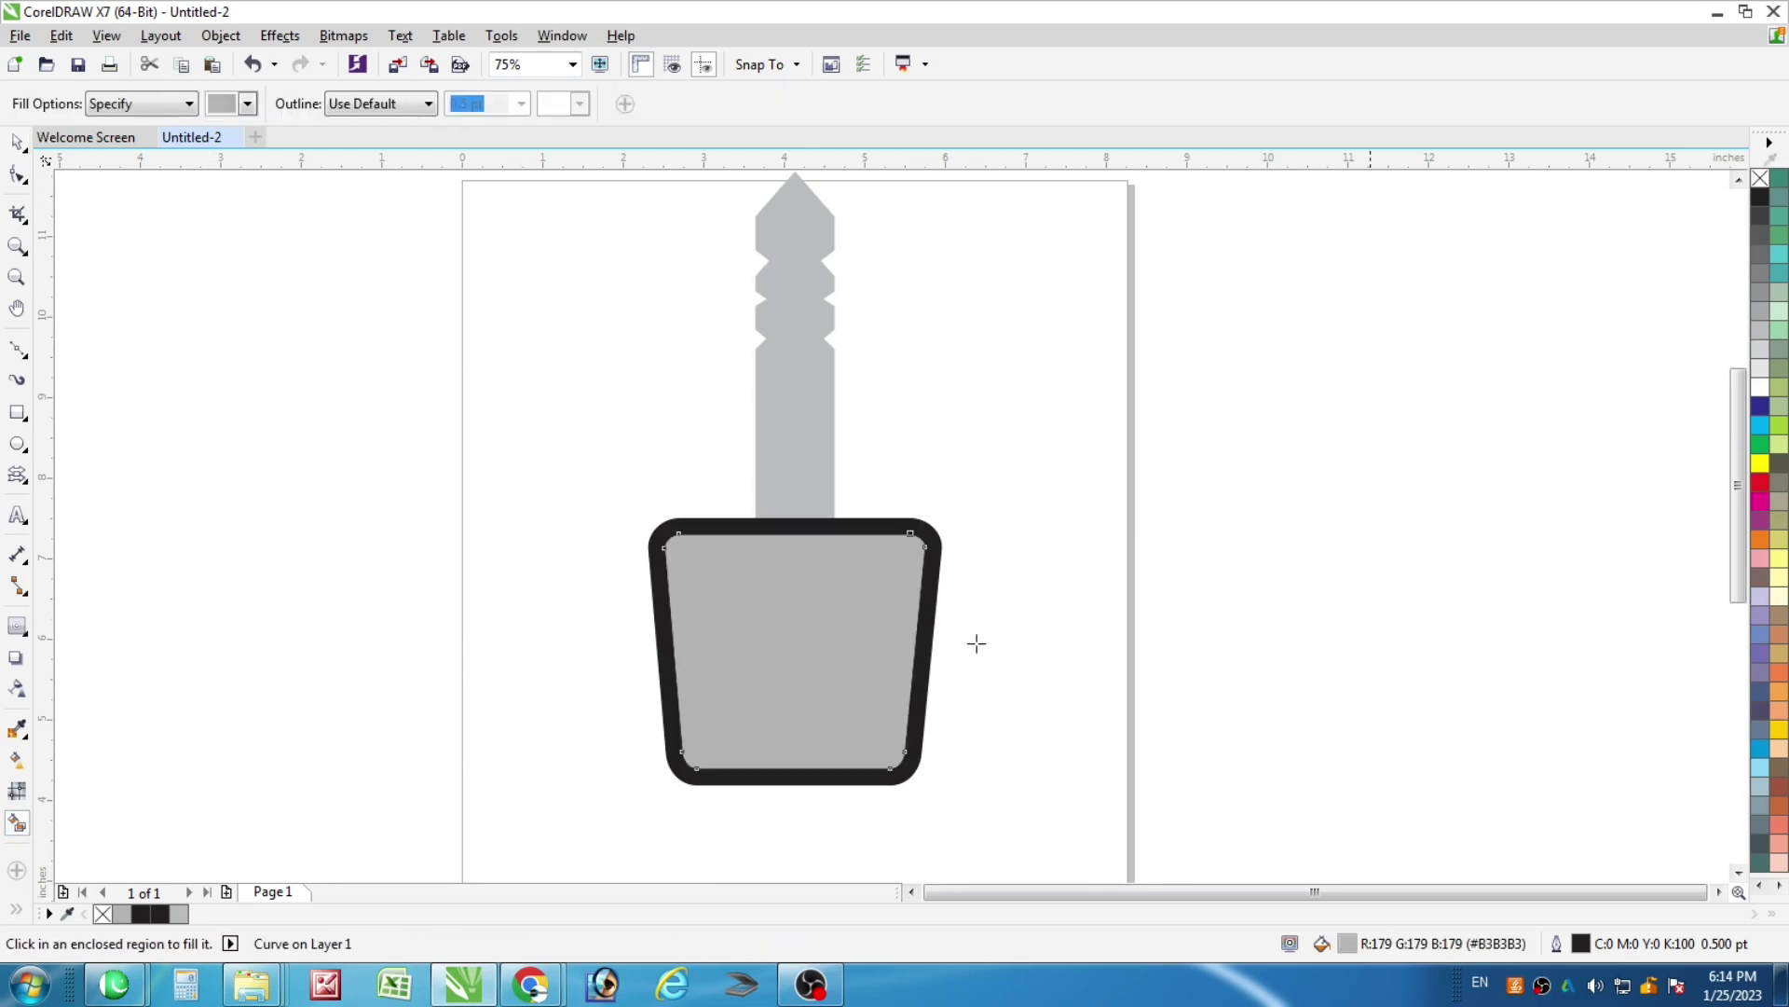
pyautogui.click(1766, 445)
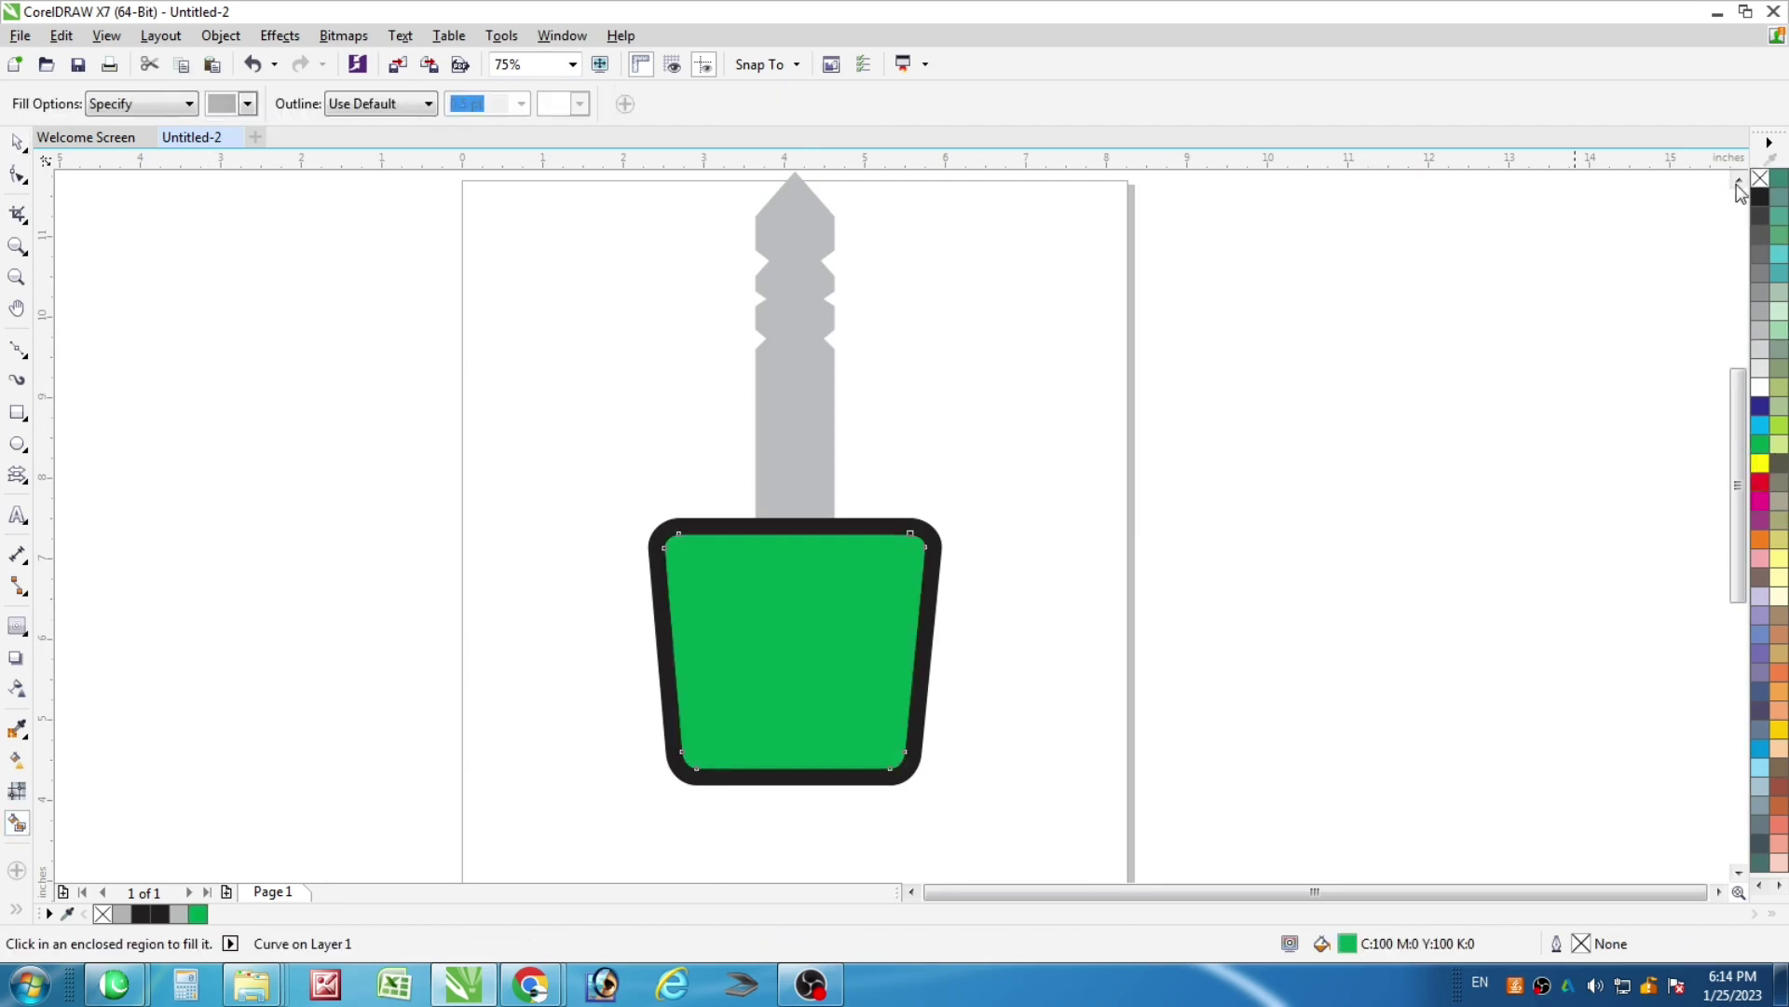
pyautogui.click(17, 142)
pyautogui.press('Escape')
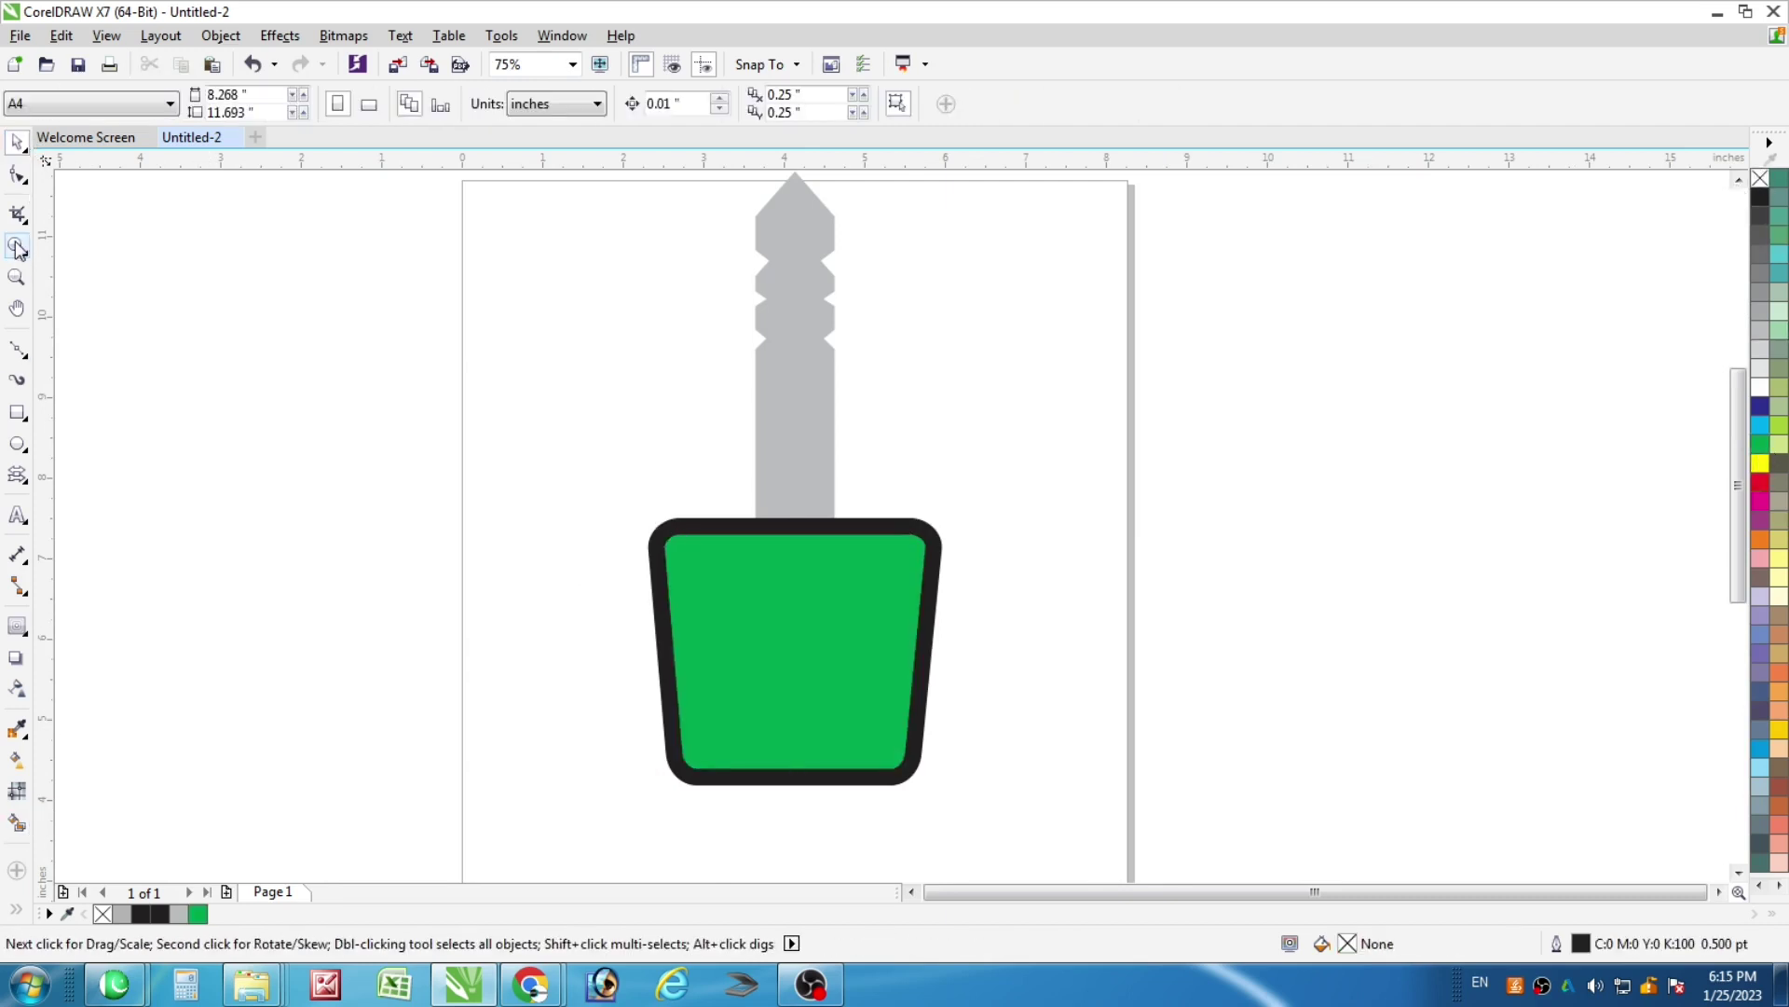
# Draw a thin 1.75" by 0.278" slot rectangle near the bottom of the green handle
pyautogui.click(17, 411)
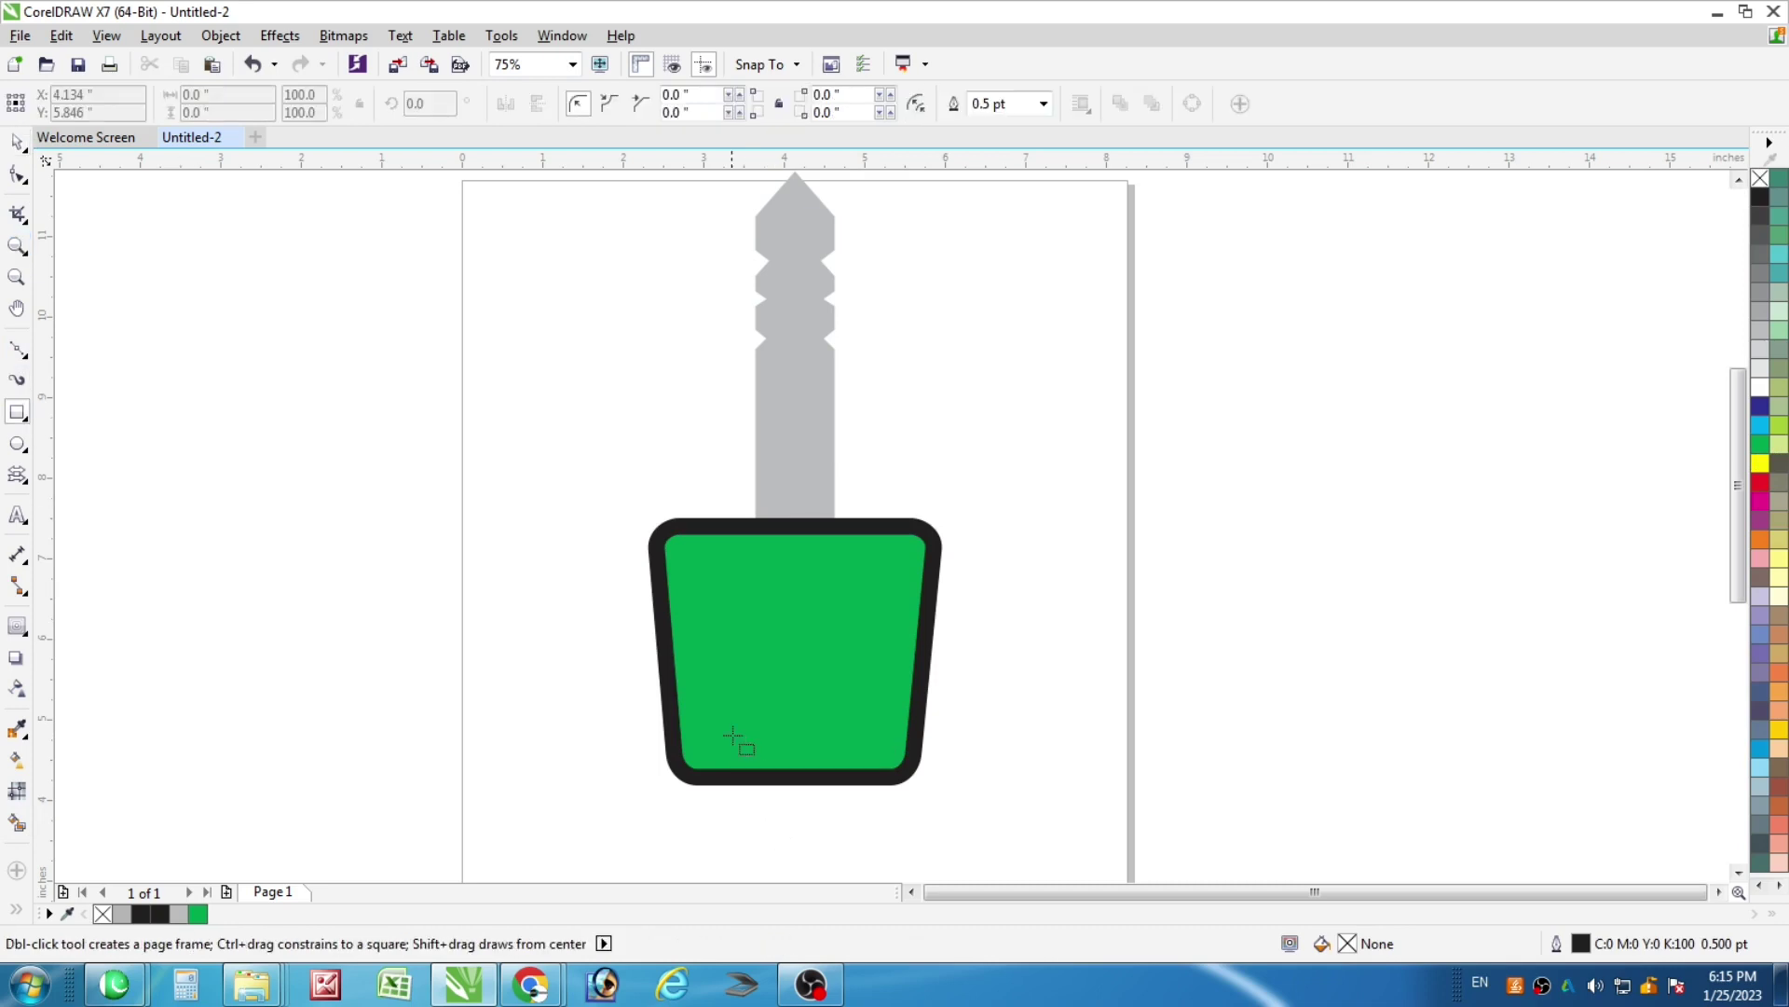
pyautogui.moveTo(725, 732); pyautogui.dragTo(864, 753)
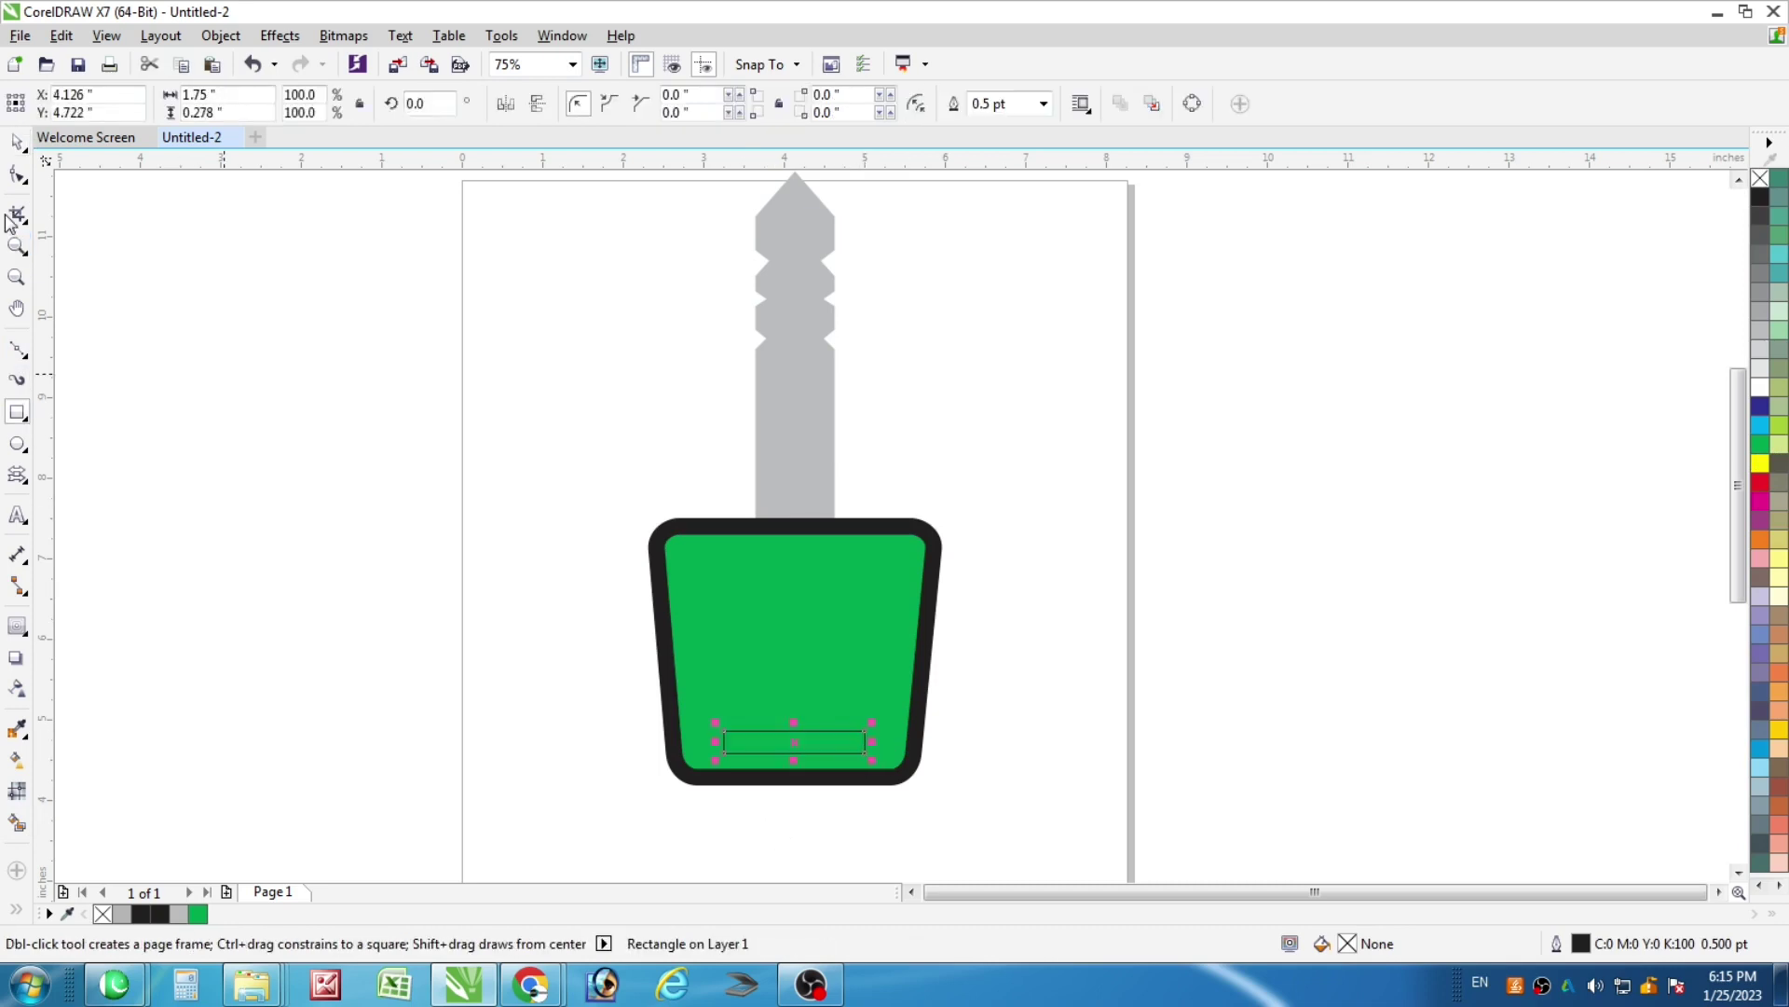
pyautogui.click(16, 142)
pyautogui.keyDown('shift'); pyautogui.click(808, 606); pyautogui.keyUp('shift')
pyautogui.press('c')
pyautogui.keyDown('shift'); pyautogui.click(823, 783); pyautogui.keyUp('shift')
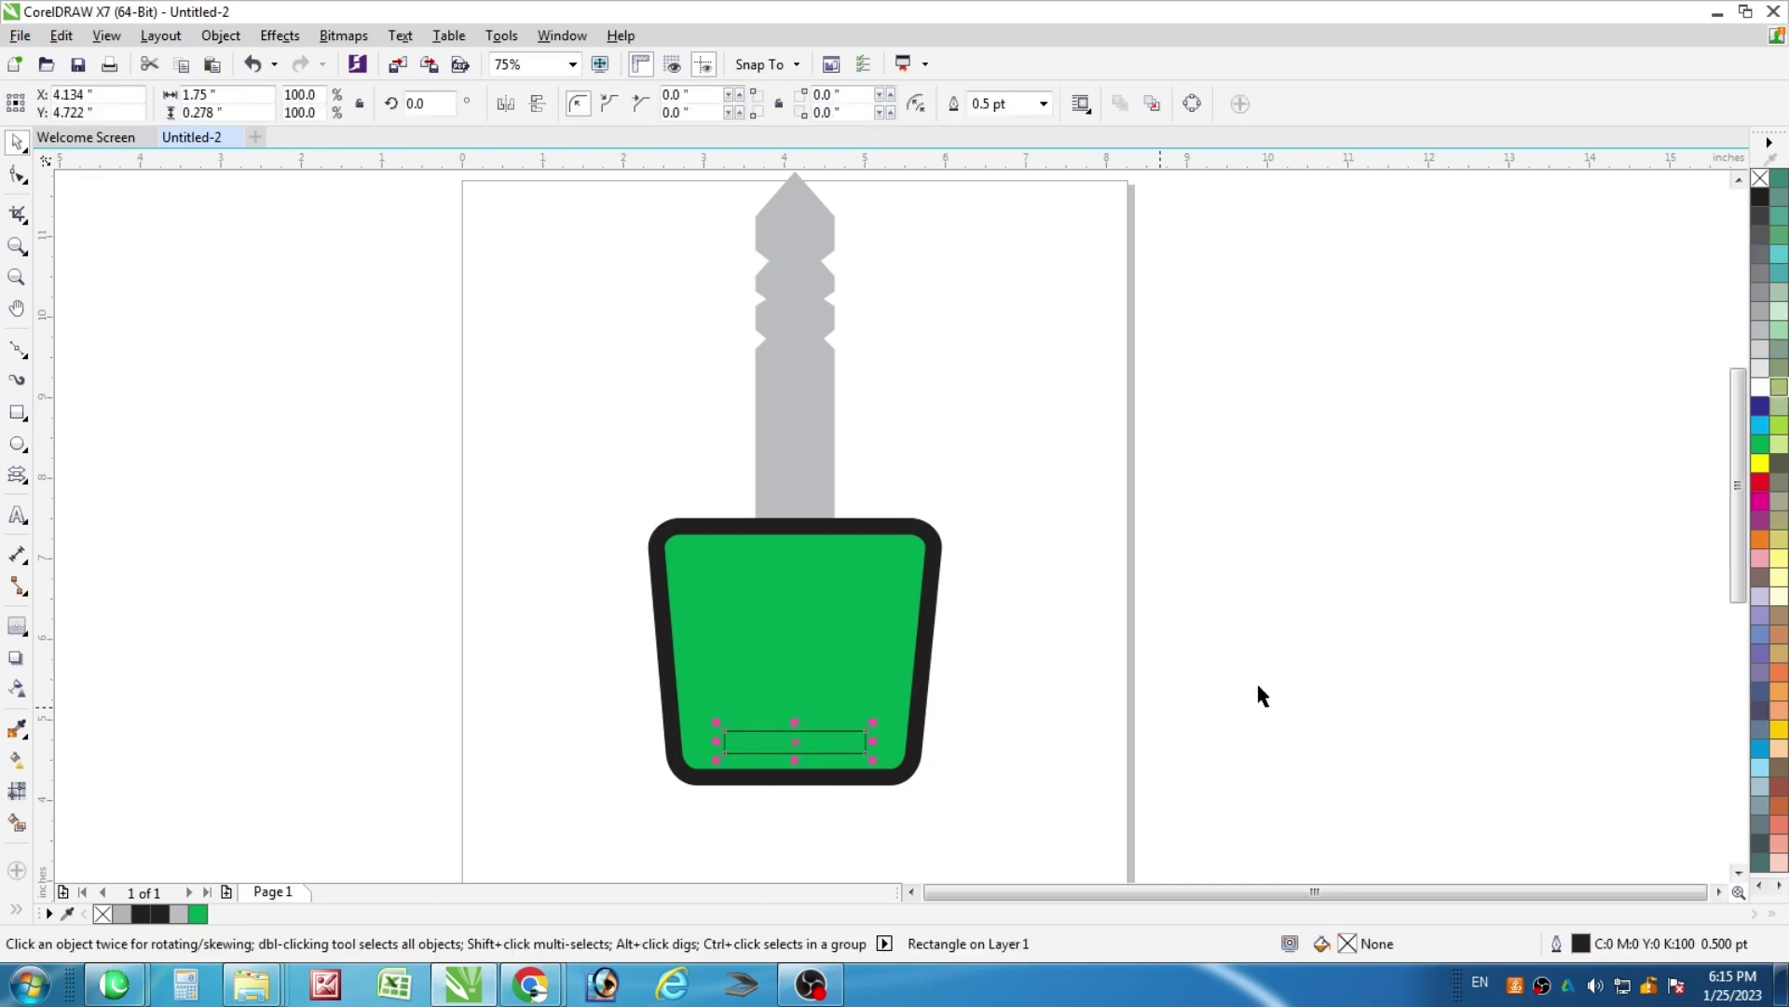
# Fill the slot white with a 0.5 pt black outline
pyautogui.click(1760, 387)
pyautogui.rightClick(1760, 179)
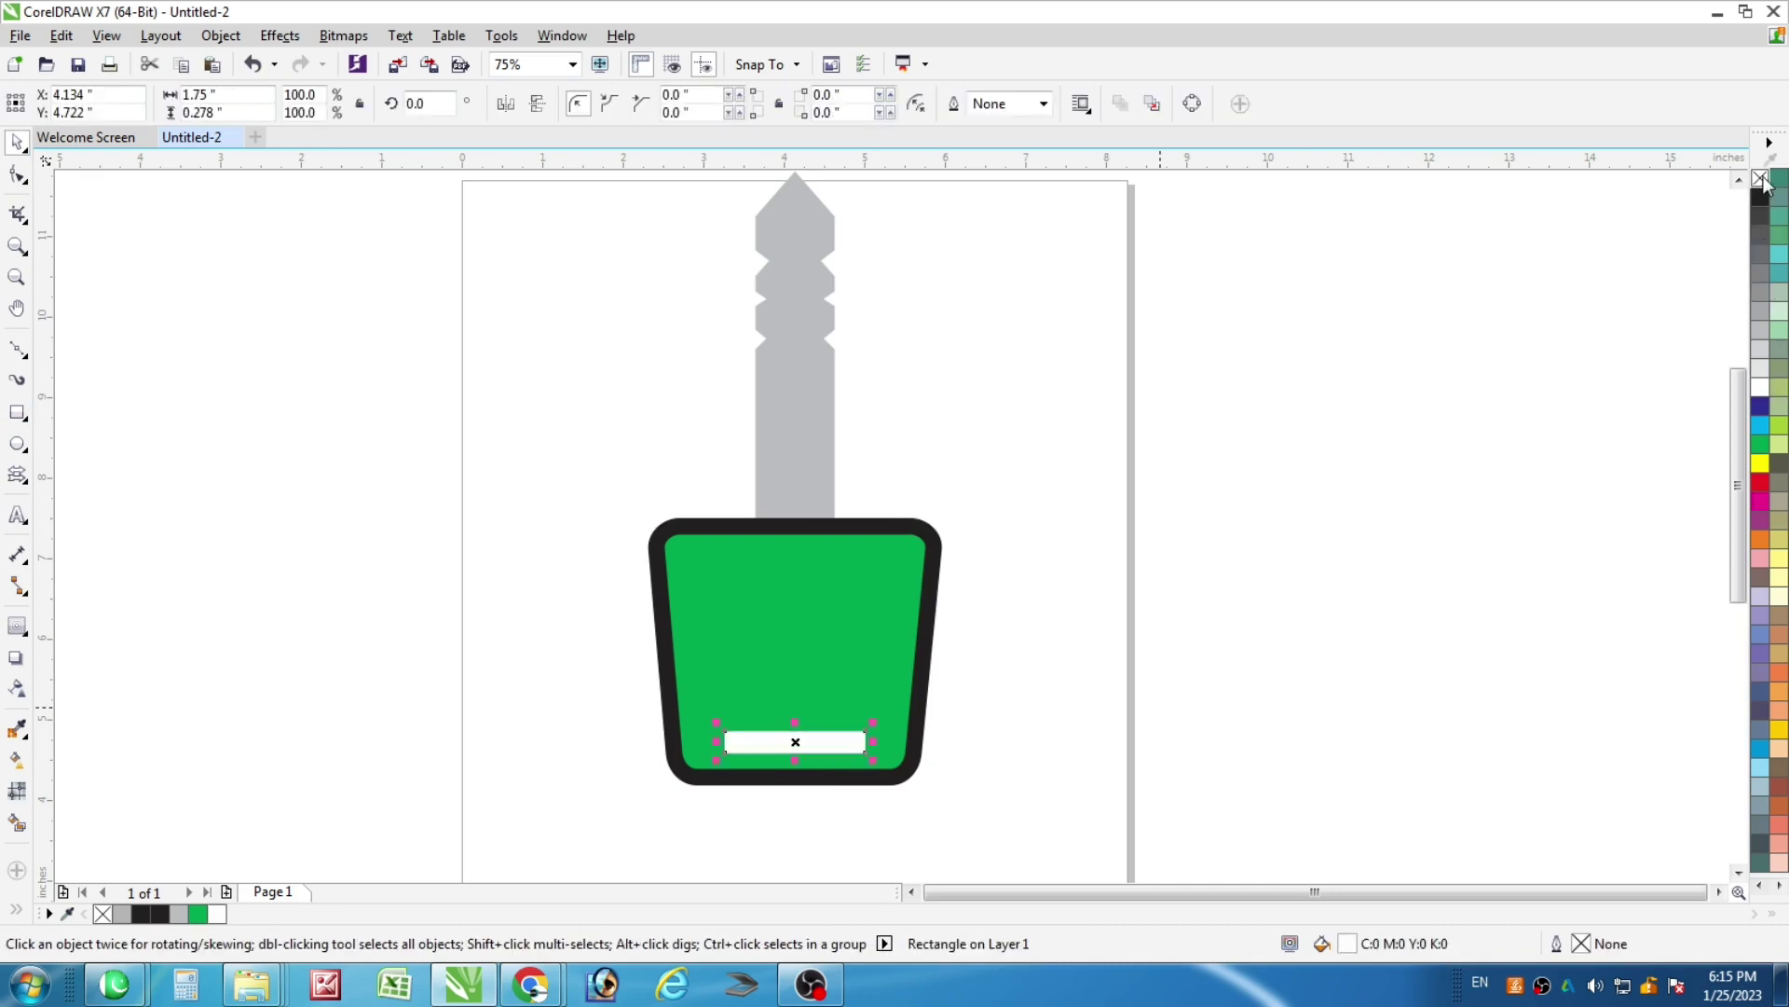
pyautogui.rightClick(1760, 197)
pyautogui.click(1044, 104)
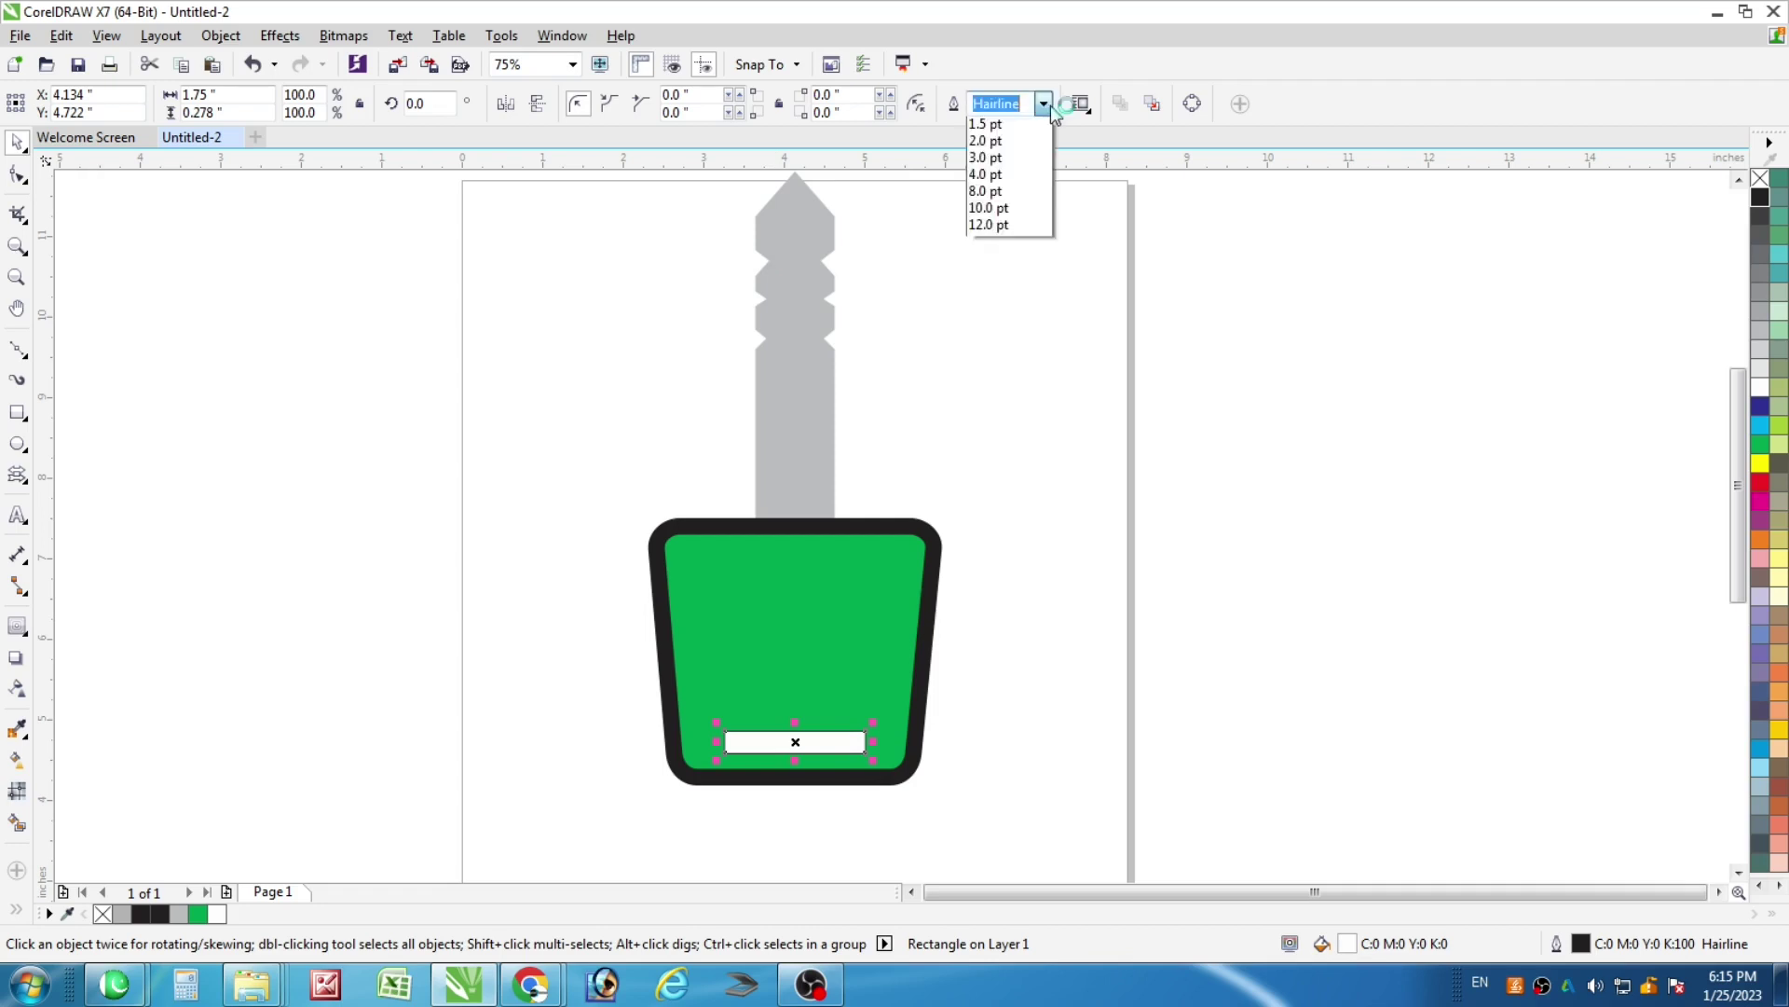
pyautogui.click(988, 159)
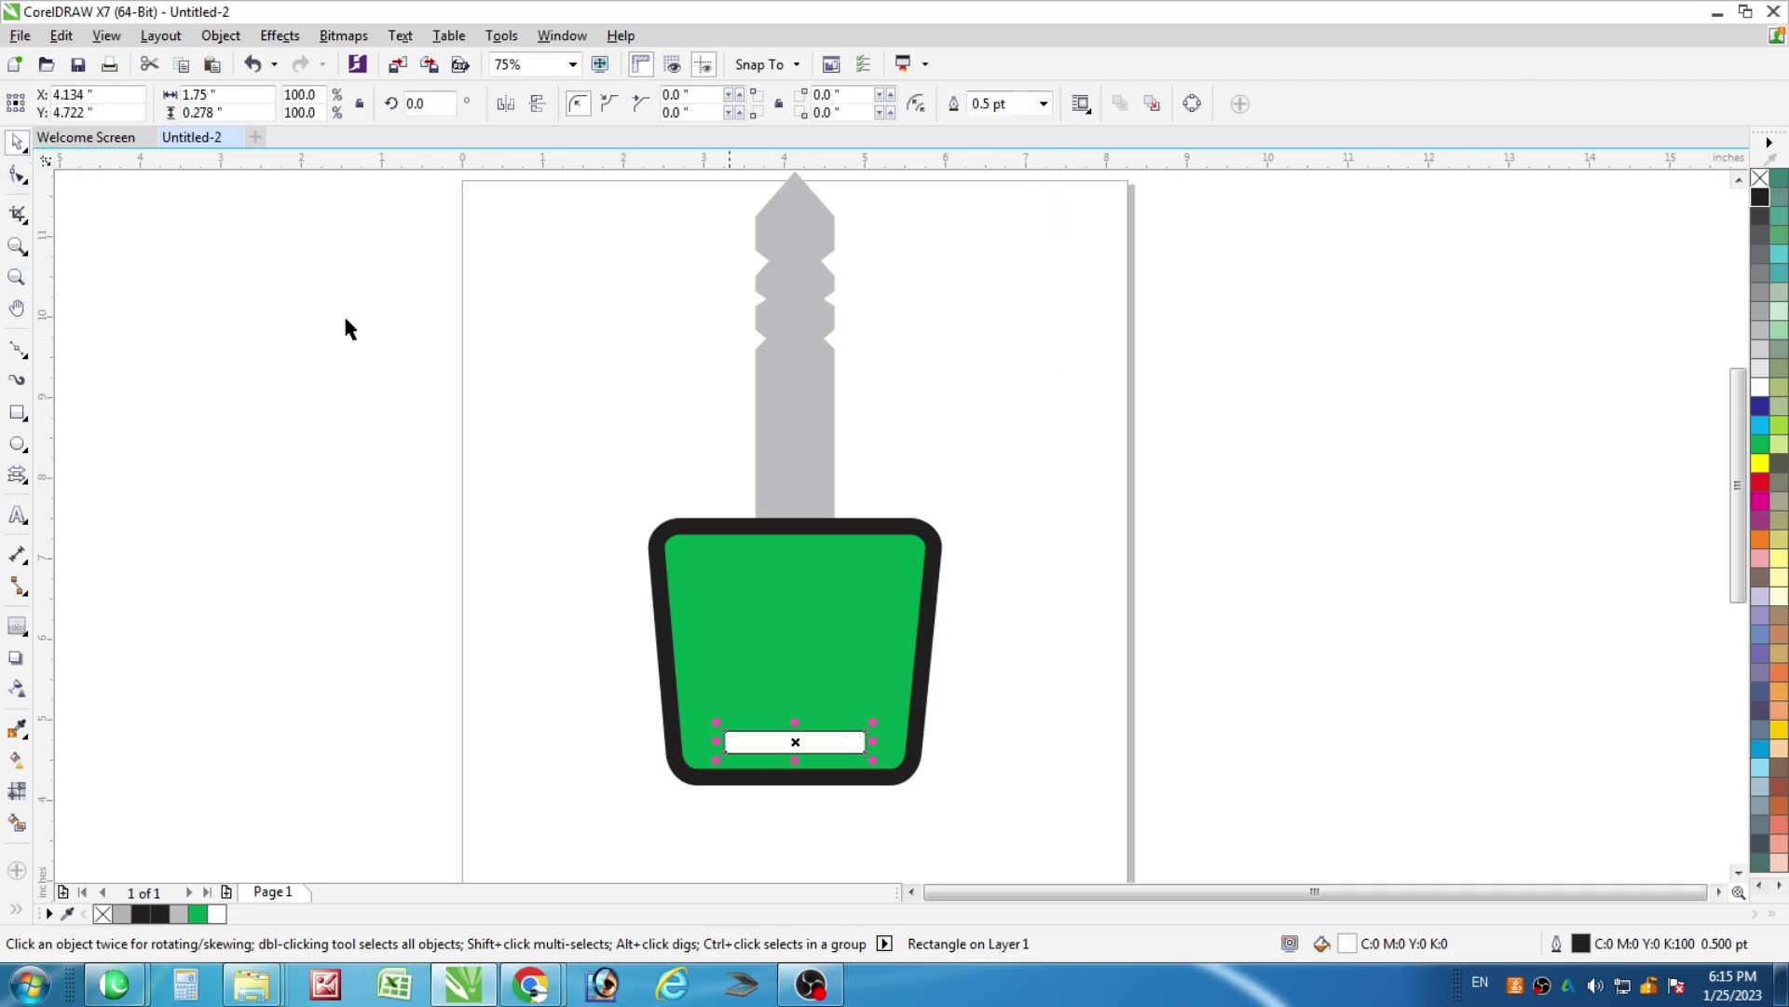
pyautogui.click(189, 470)
# Type 'PRINT SOLUTIONS' beside the page and make it bold
pyautogui.click(17, 515)
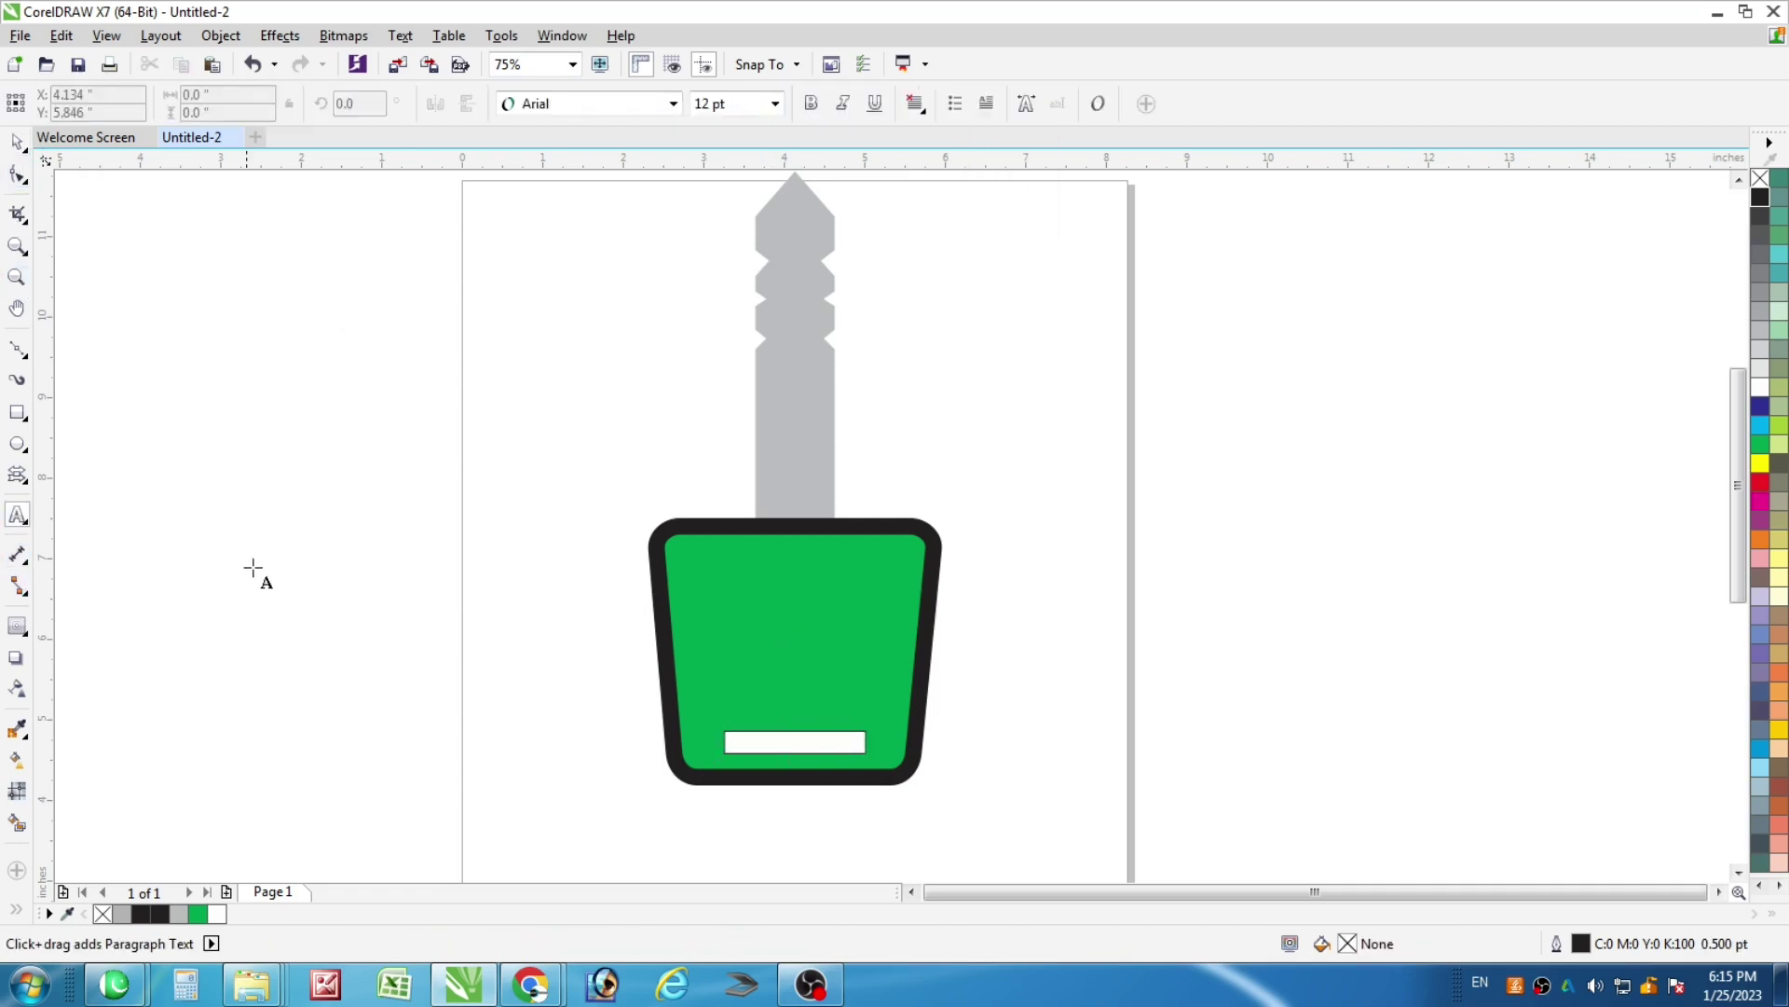
pyautogui.click(244, 563)
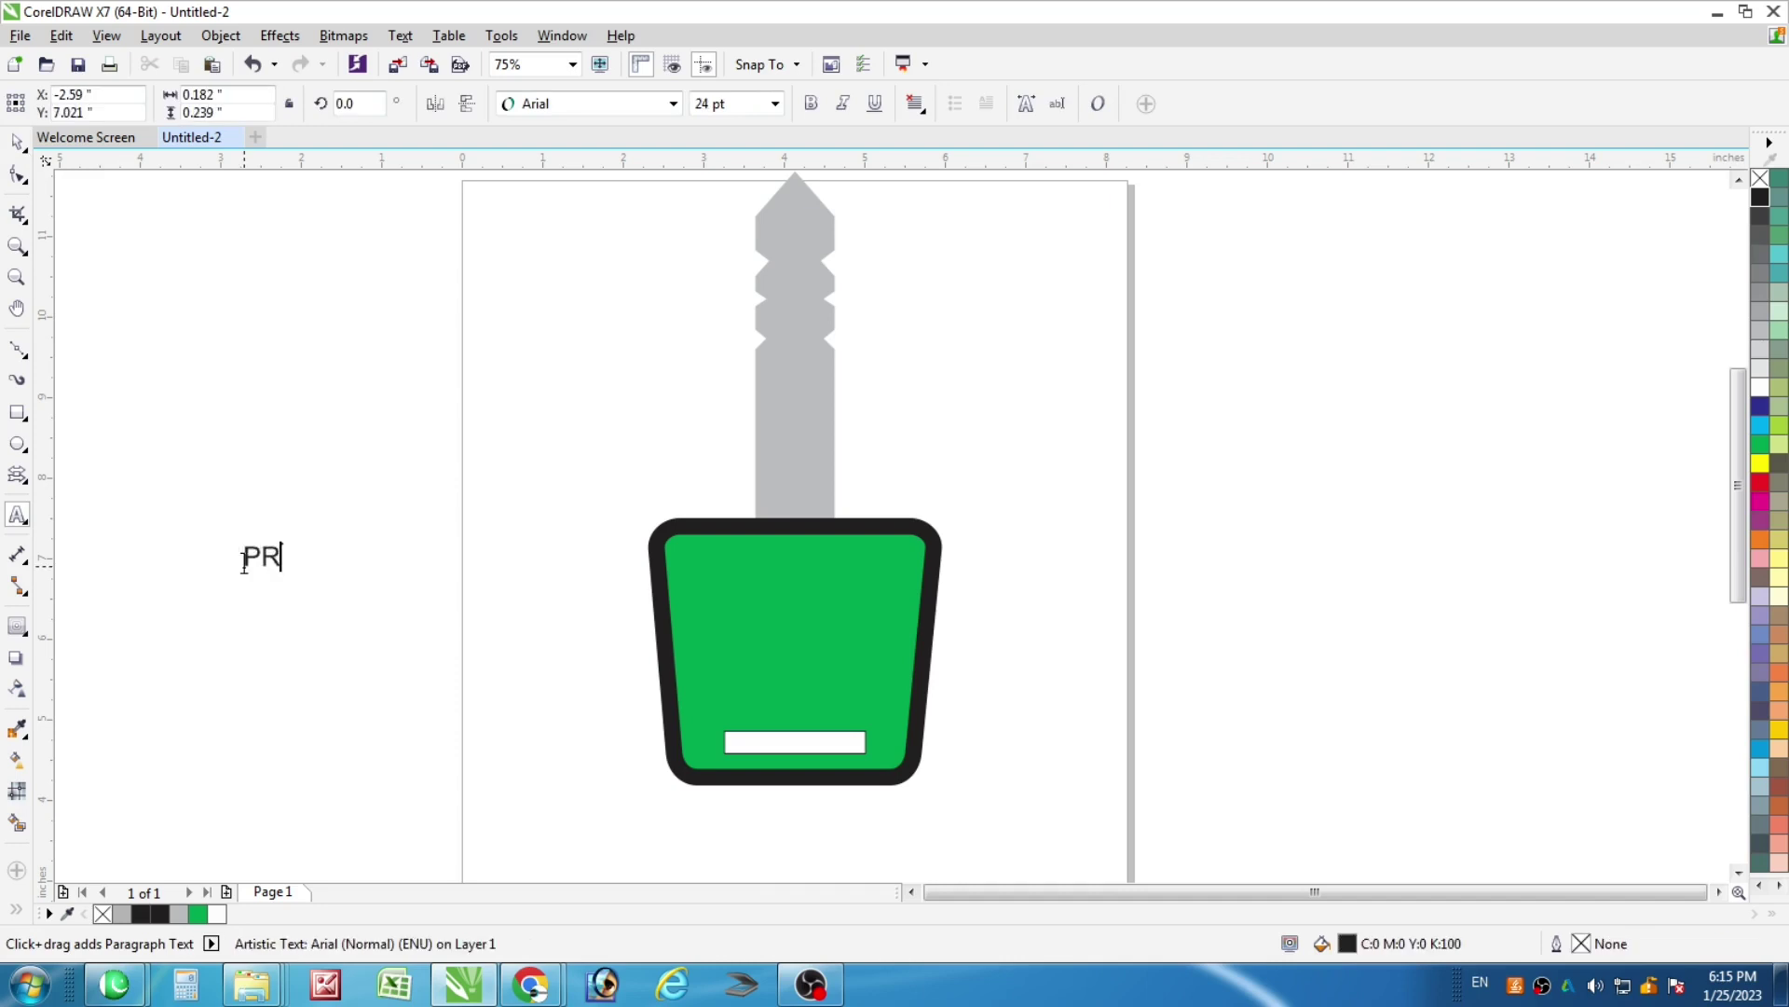
pyautogui.write('PRINT SOLUTIONS')
pyautogui.hotkey('ctrl', 'a')
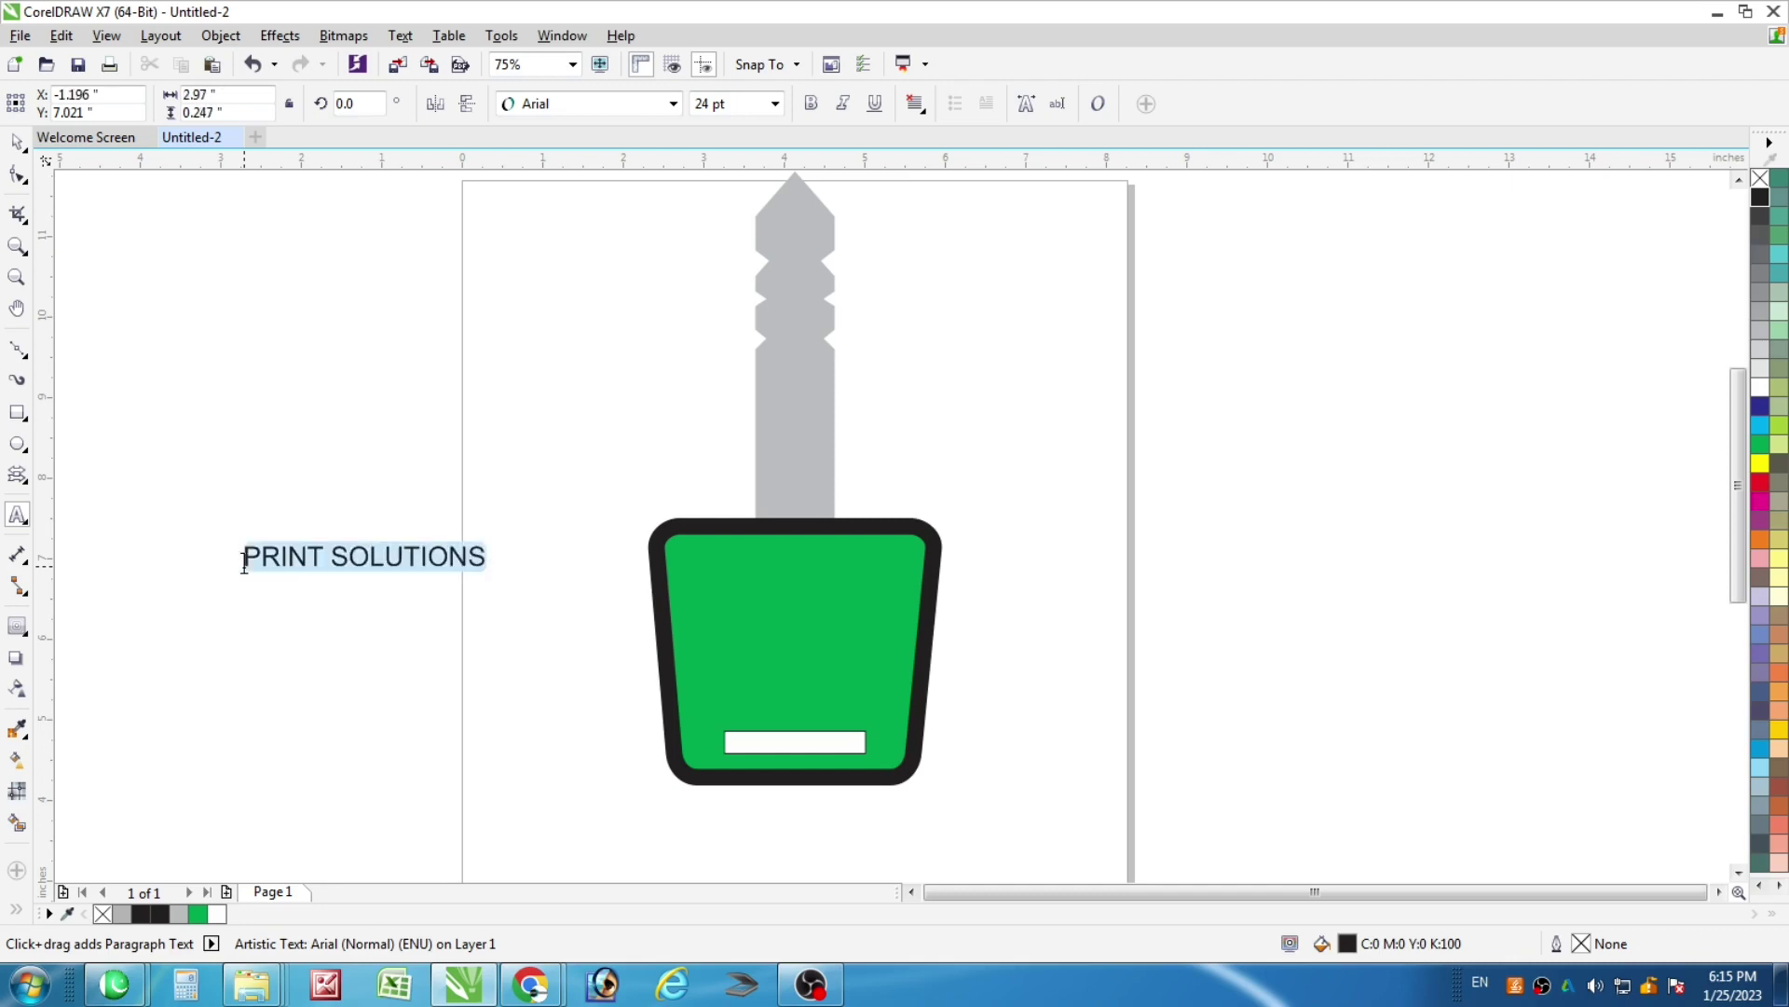
pyautogui.hotkey('ctrl', 'b')
# Scale PRINT SOLUTIONS and place it spanning the green key head
pyautogui.click(17, 142)
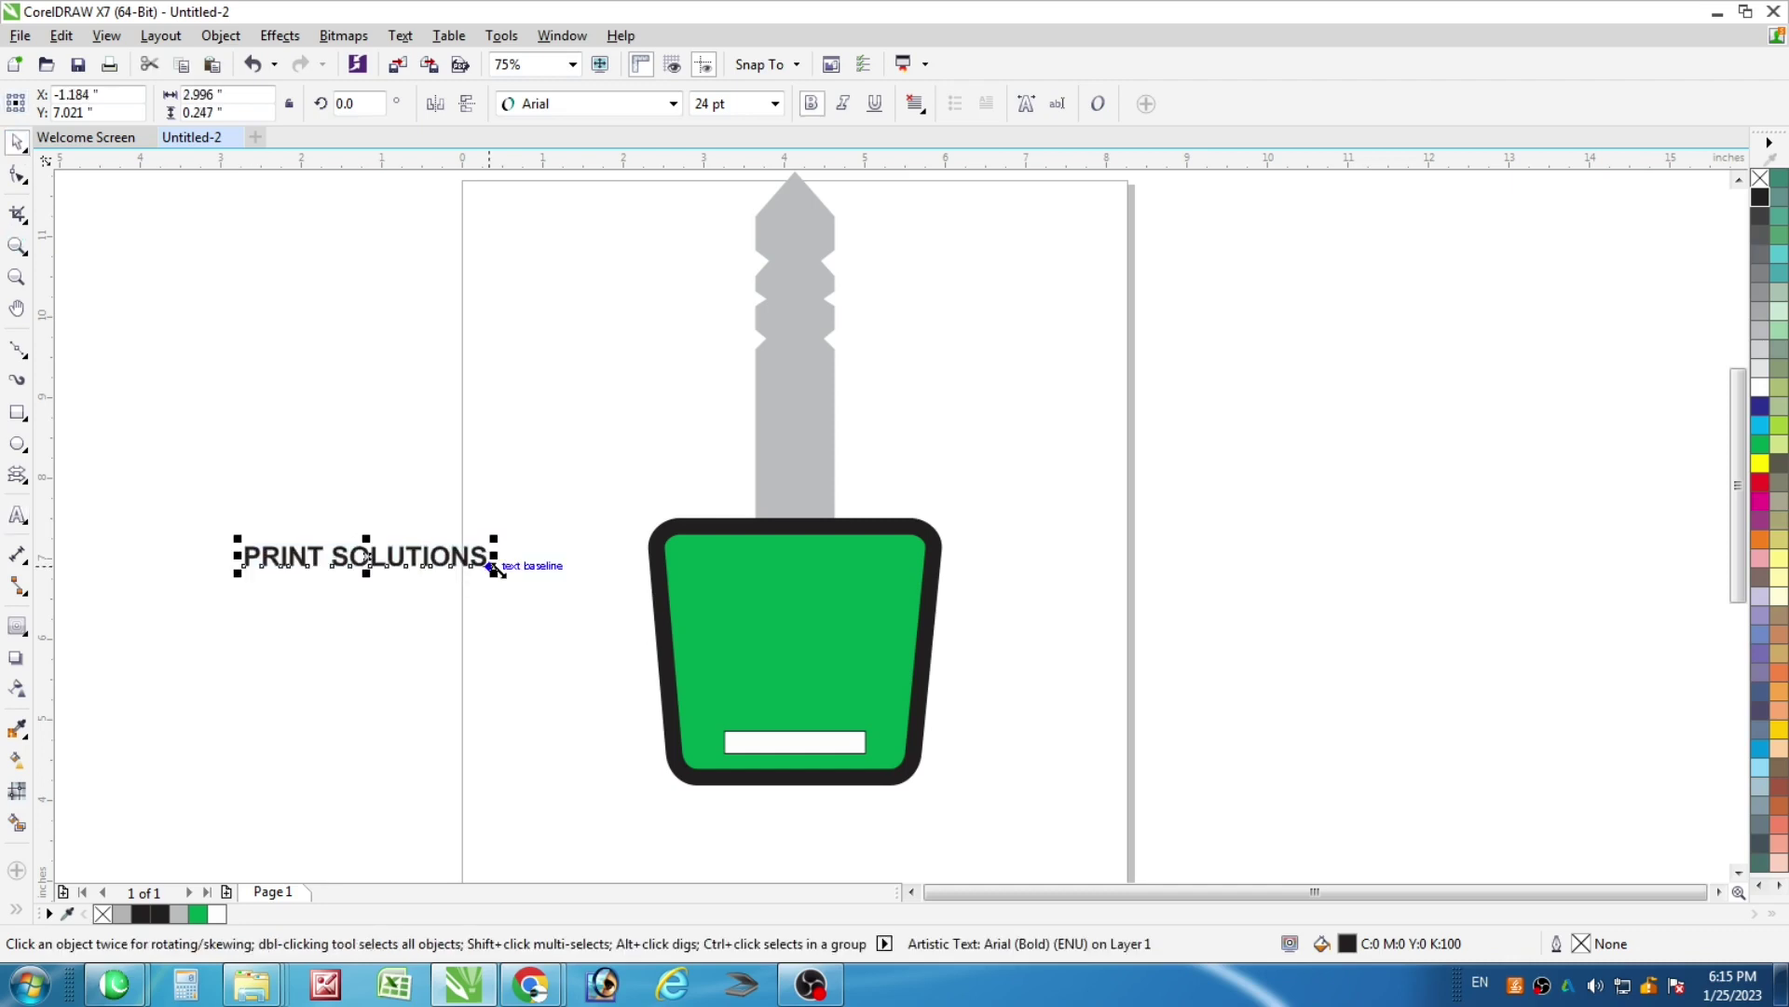
pyautogui.moveTo(495, 580); pyautogui.dragTo(799, 579)
pyautogui.scroll(1, 863, 613)
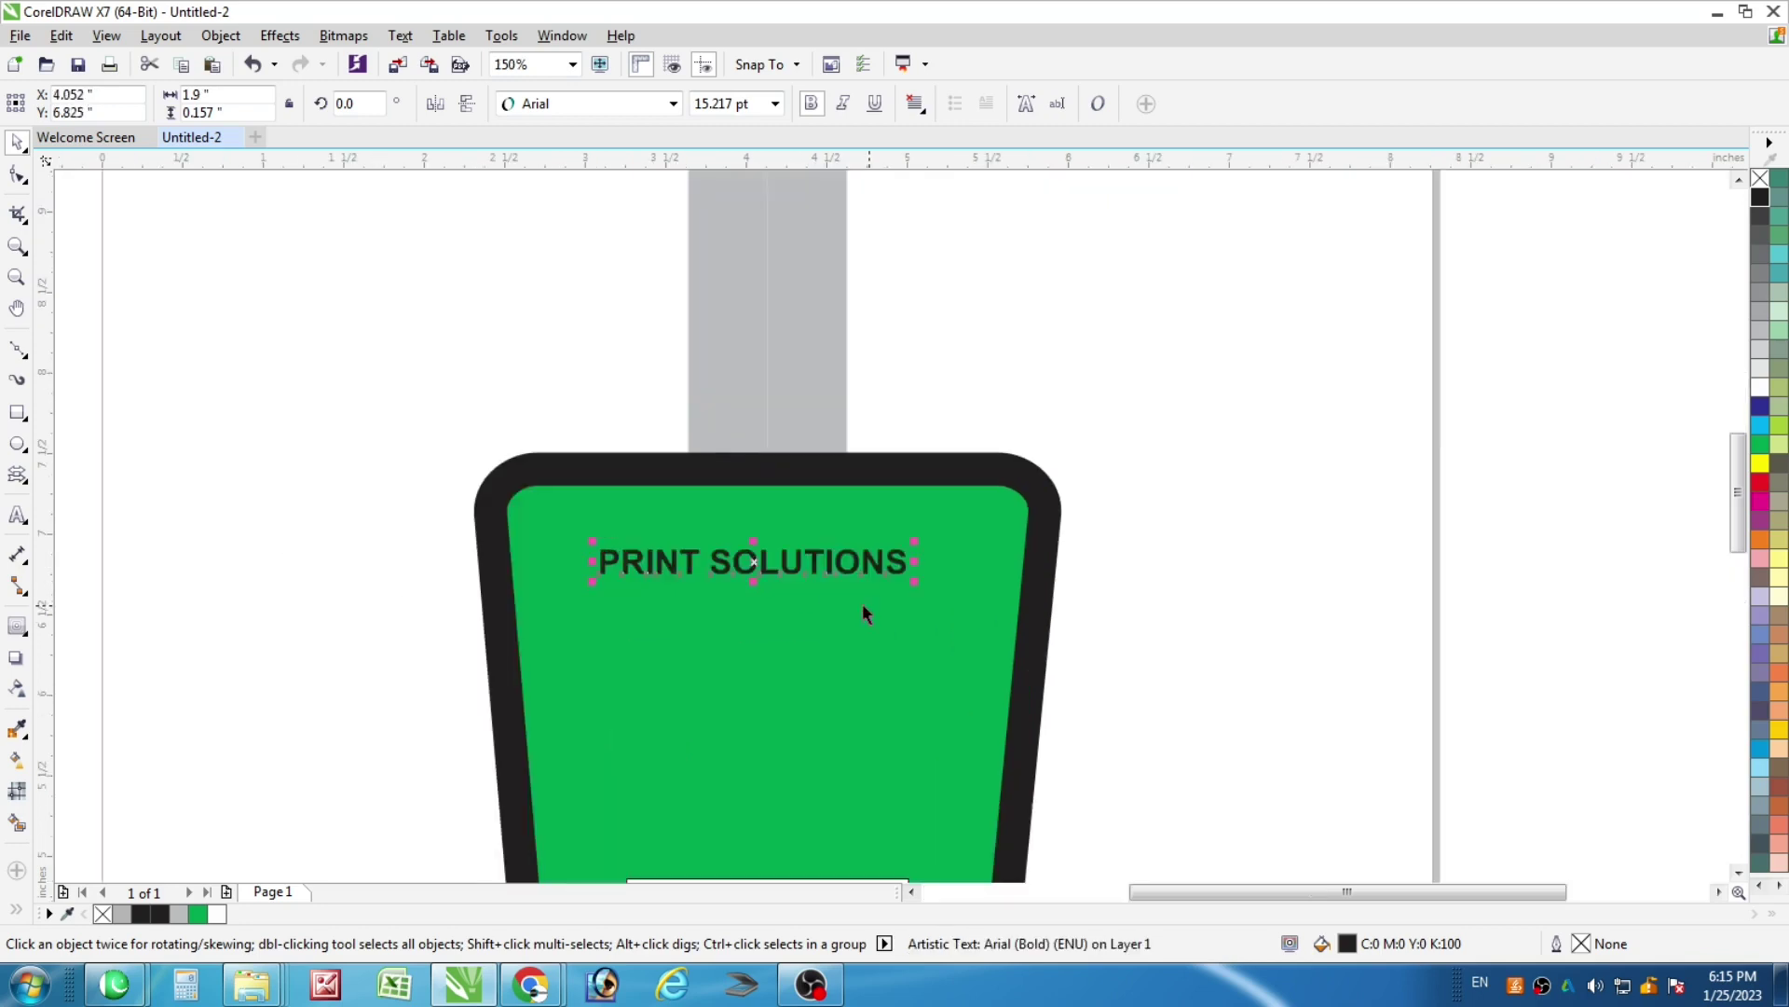
pyautogui.moveTo(914, 585); pyautogui.dragTo(970, 560)
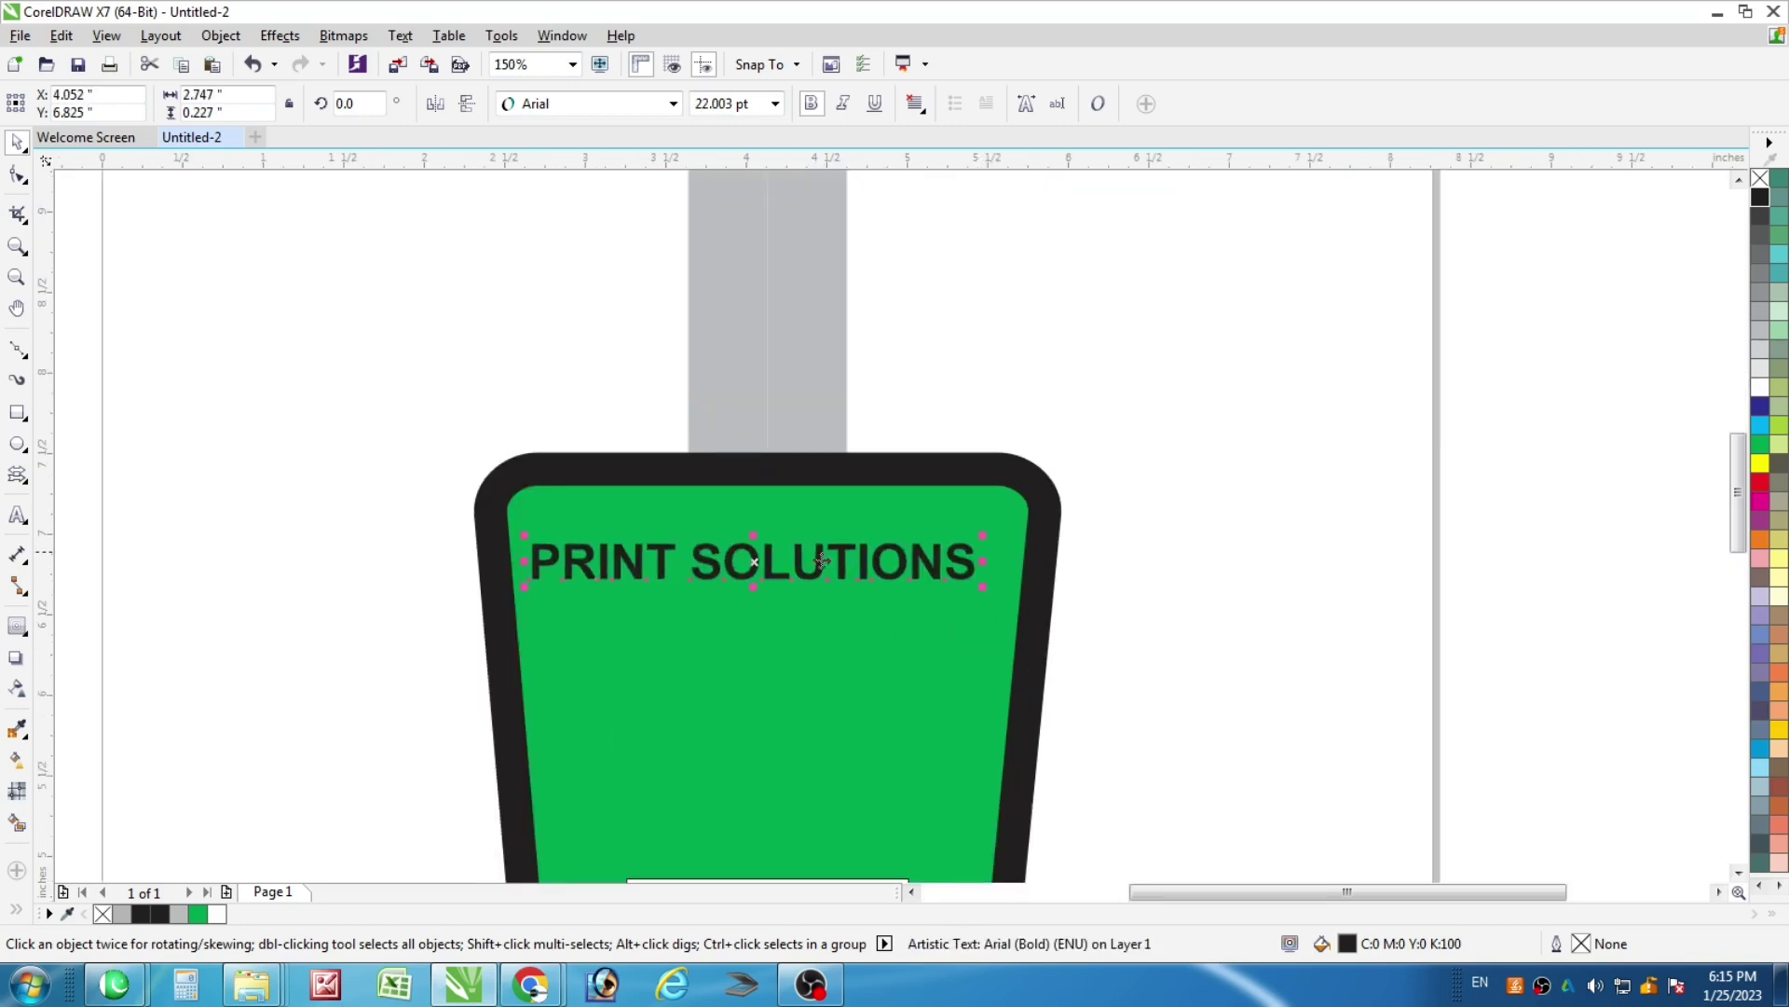
pyautogui.keyDown('shift'); pyautogui.click(837, 525); pyautogui.keyUp('shift')
# Duplicate the text below the original and retype the copy as a phone number
pyautogui.moveTo(766, 524); pyautogui.dragTo(751, 627)
pyautogui.doubleClick(752, 628)
pyautogui.hotkey('ctrl', 'a')
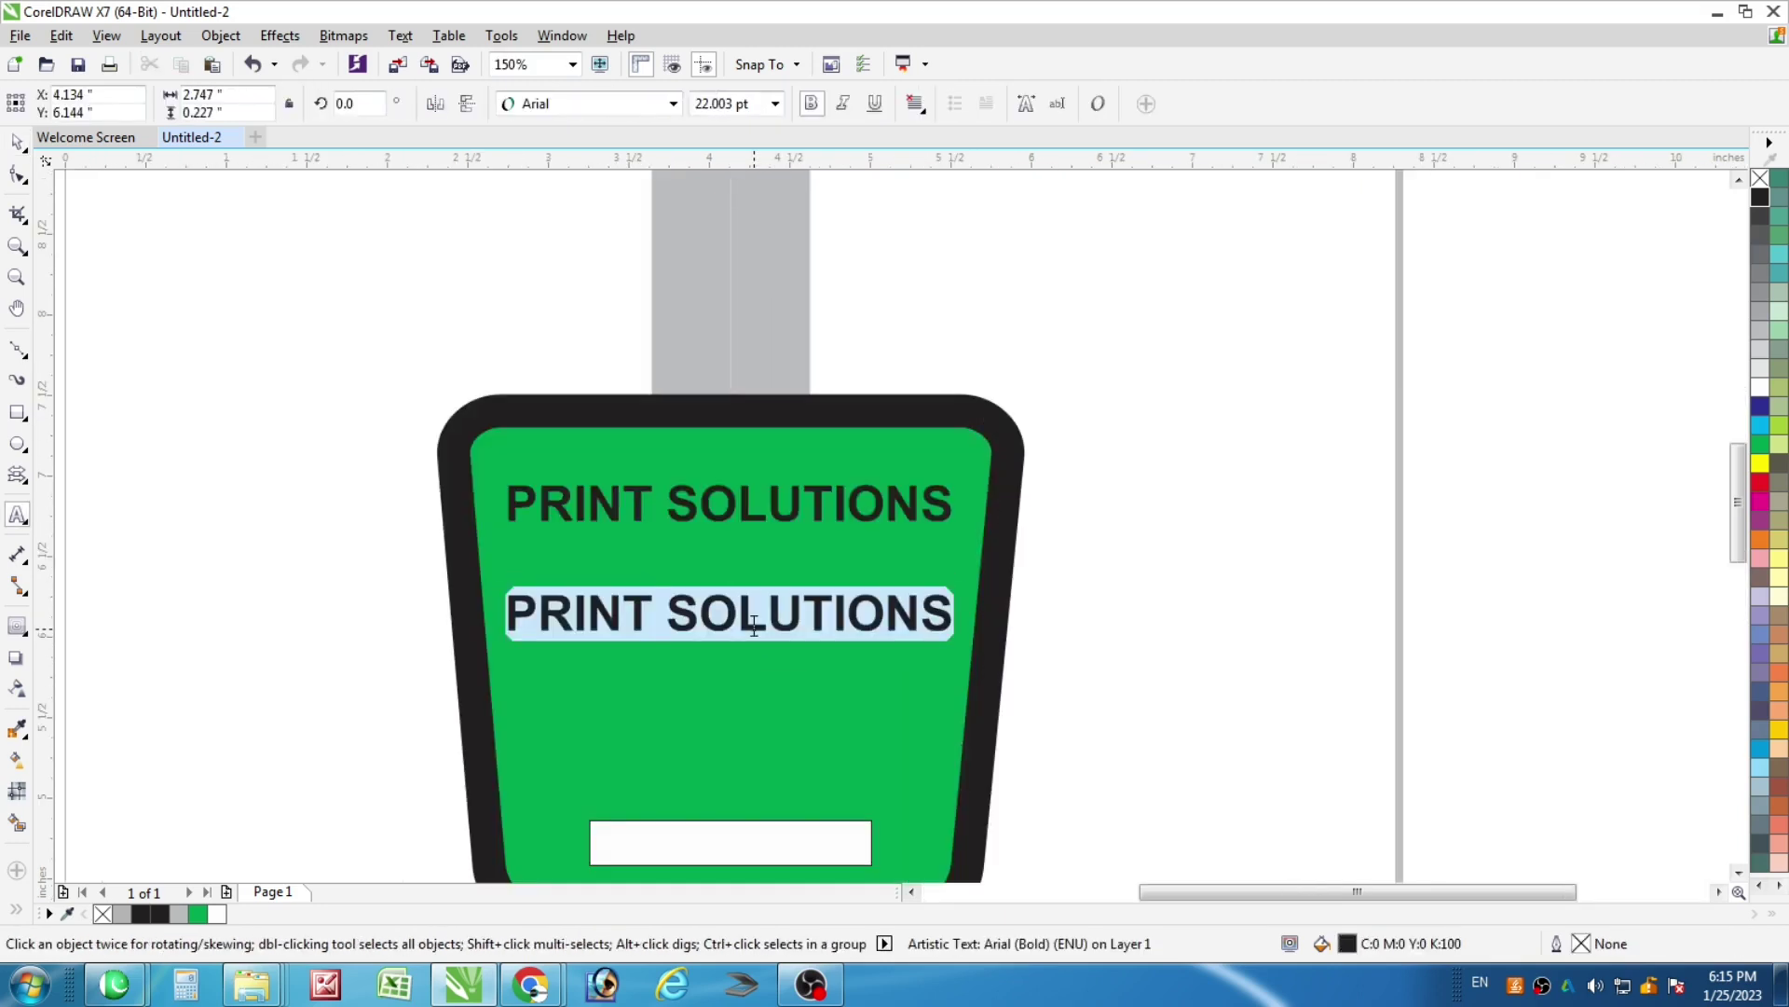
pyautogui.write('0')
pyautogui.press('BackSpace')
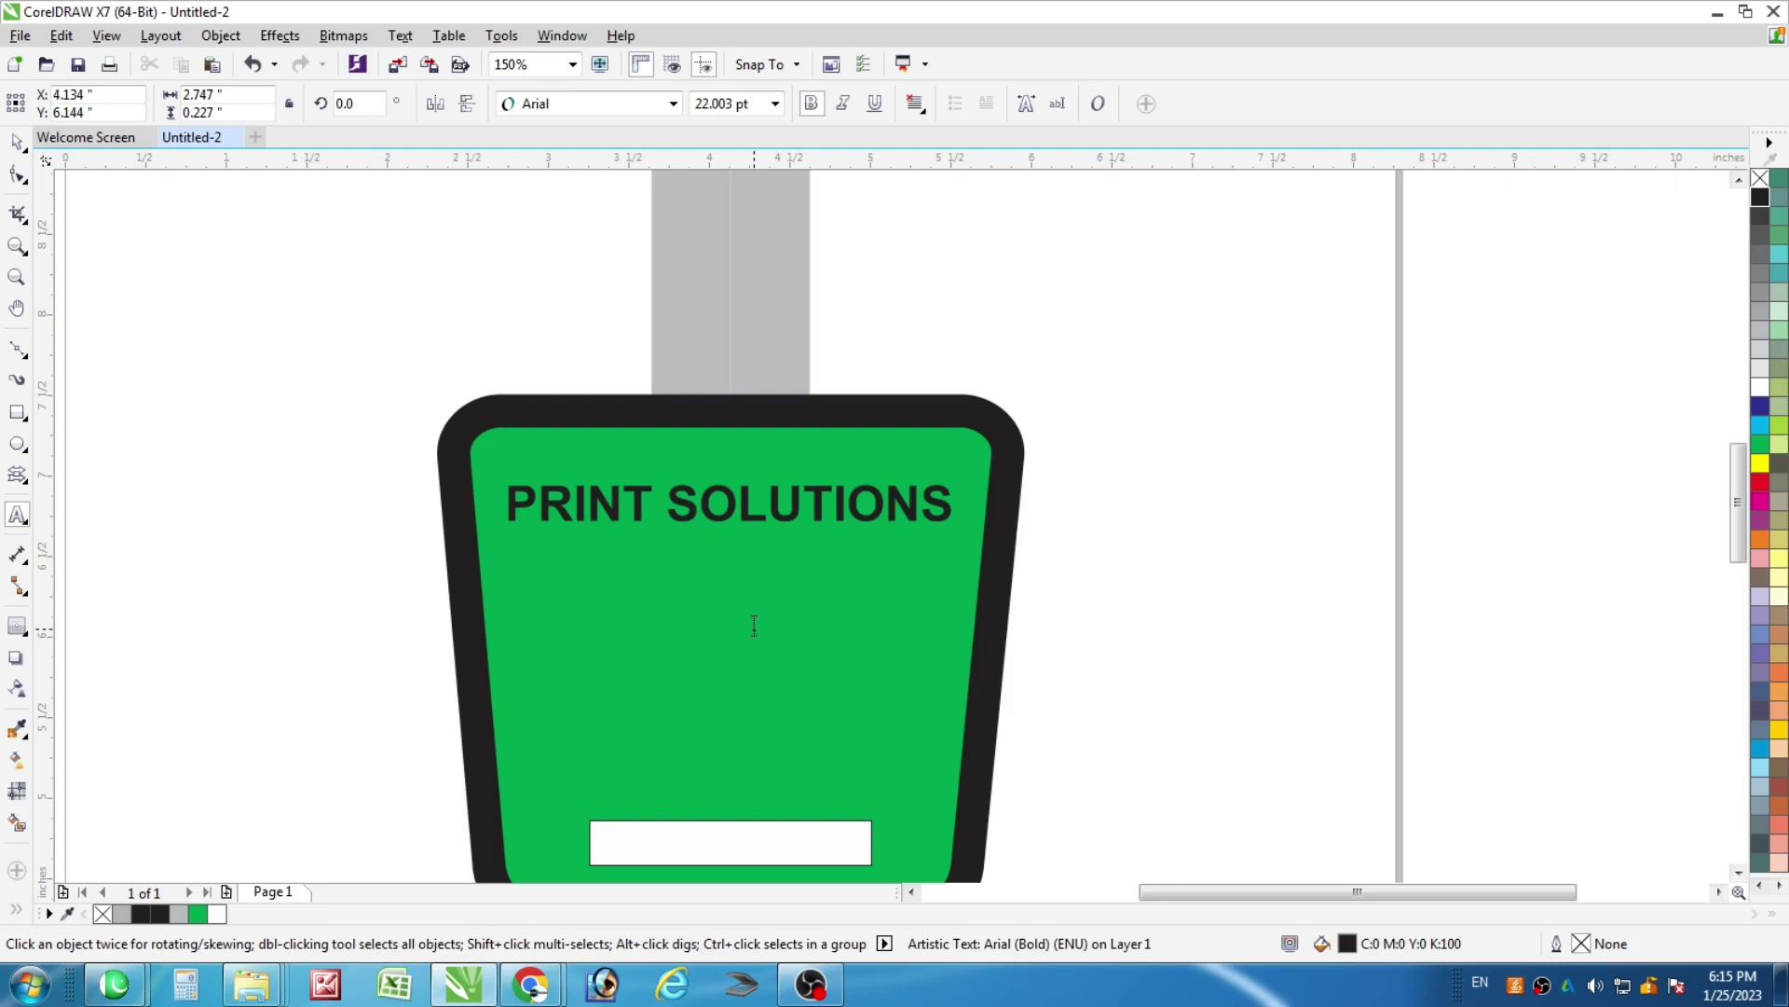
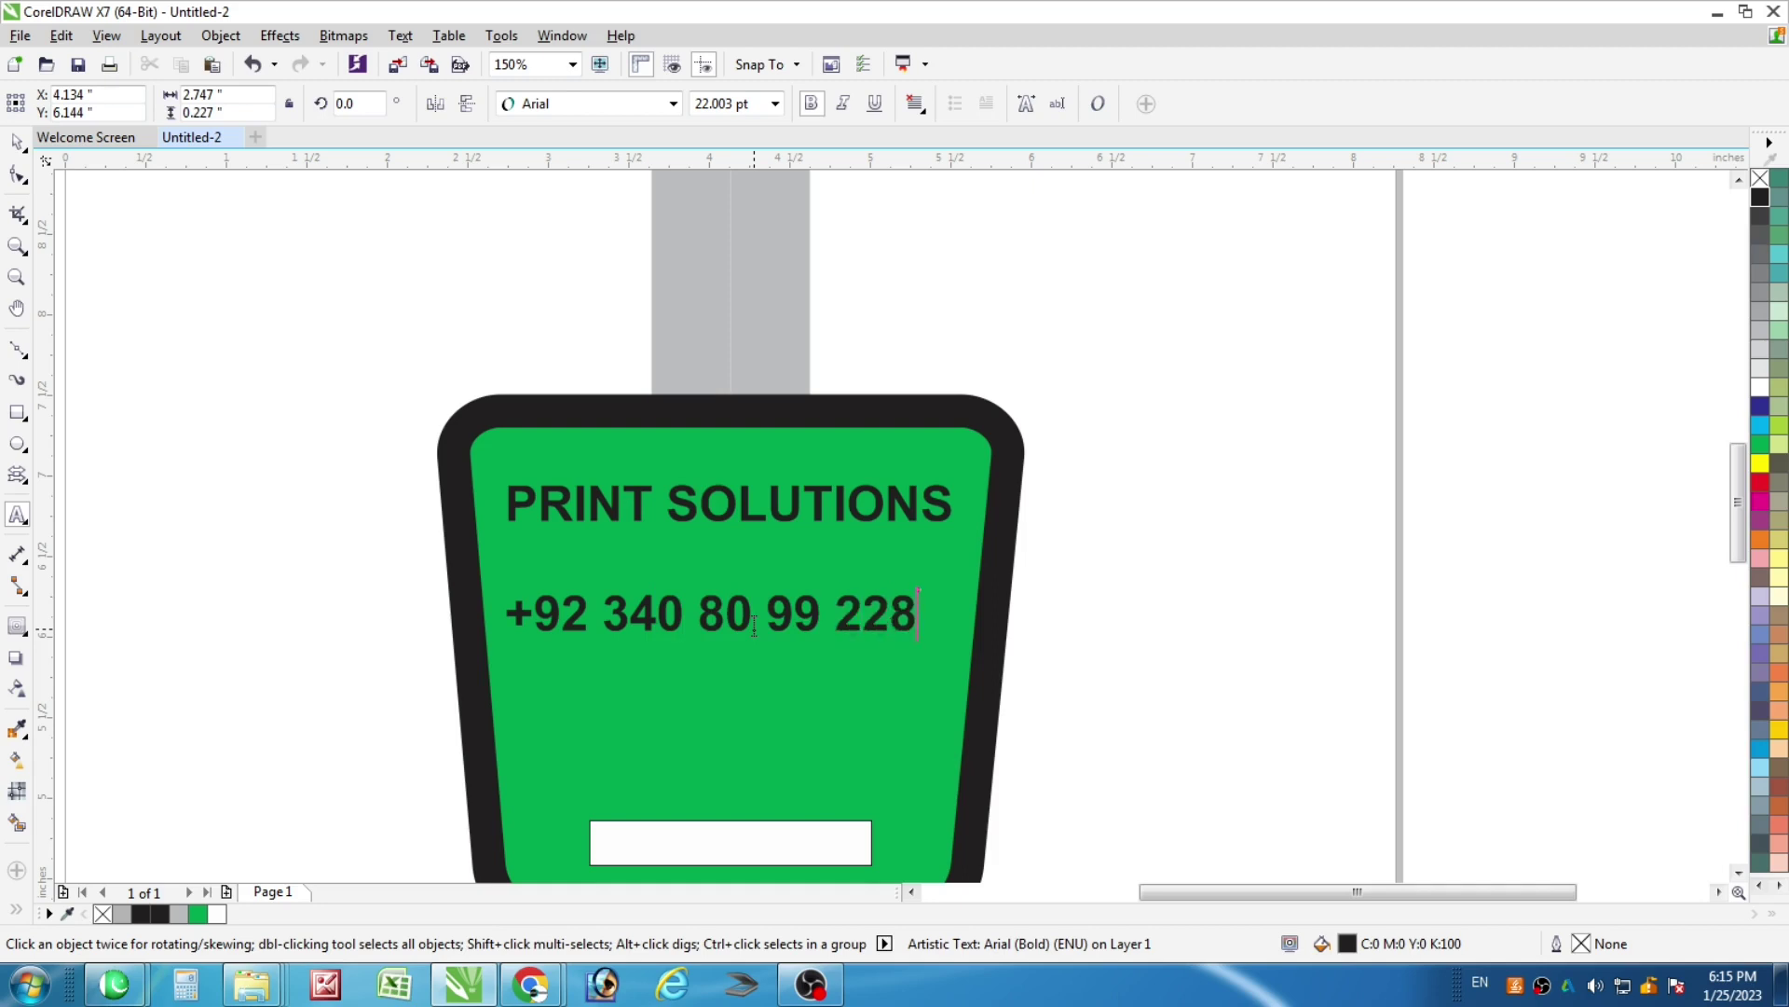
pyautogui.hotkey('ctrl', 'space')
pyautogui.press('Escape')
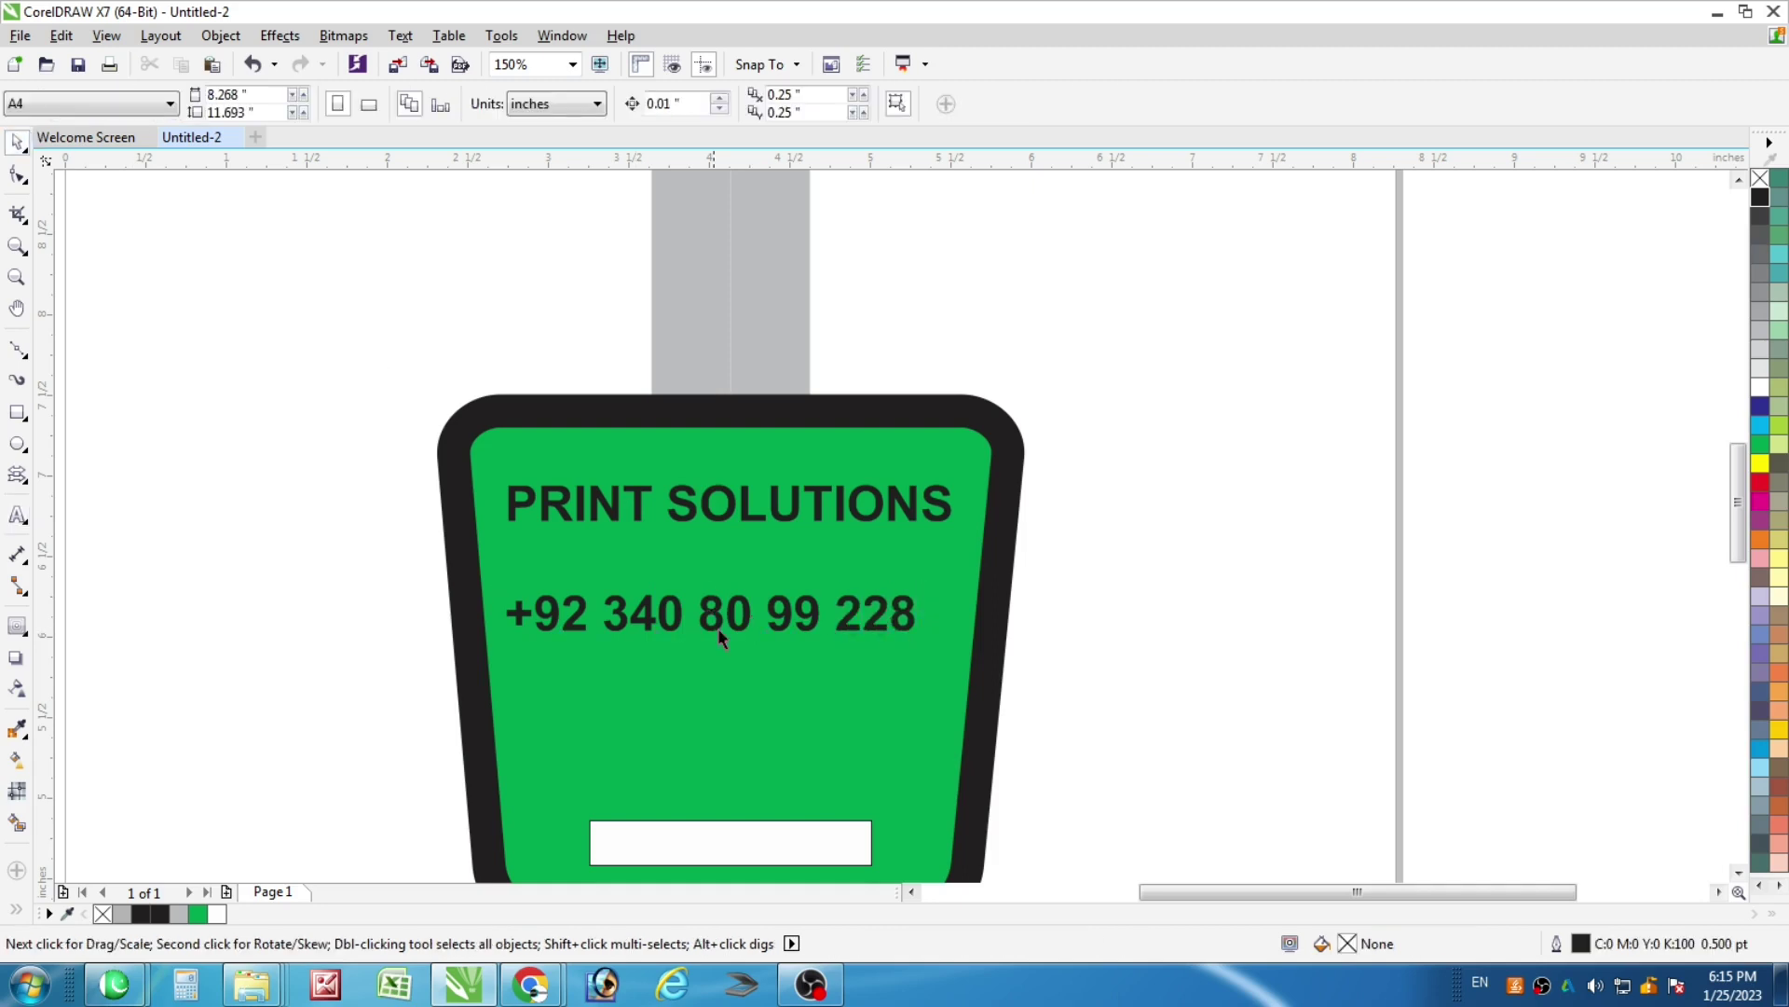
# Move the phone number lower and PRINT SOLUTIONS just above it on the head
pyautogui.moveTo(735, 625); pyautogui.dragTo(747, 678)
pyautogui.moveTo(751, 515); pyautogui.dragTo(751, 624)
pyautogui.click(825, 546)
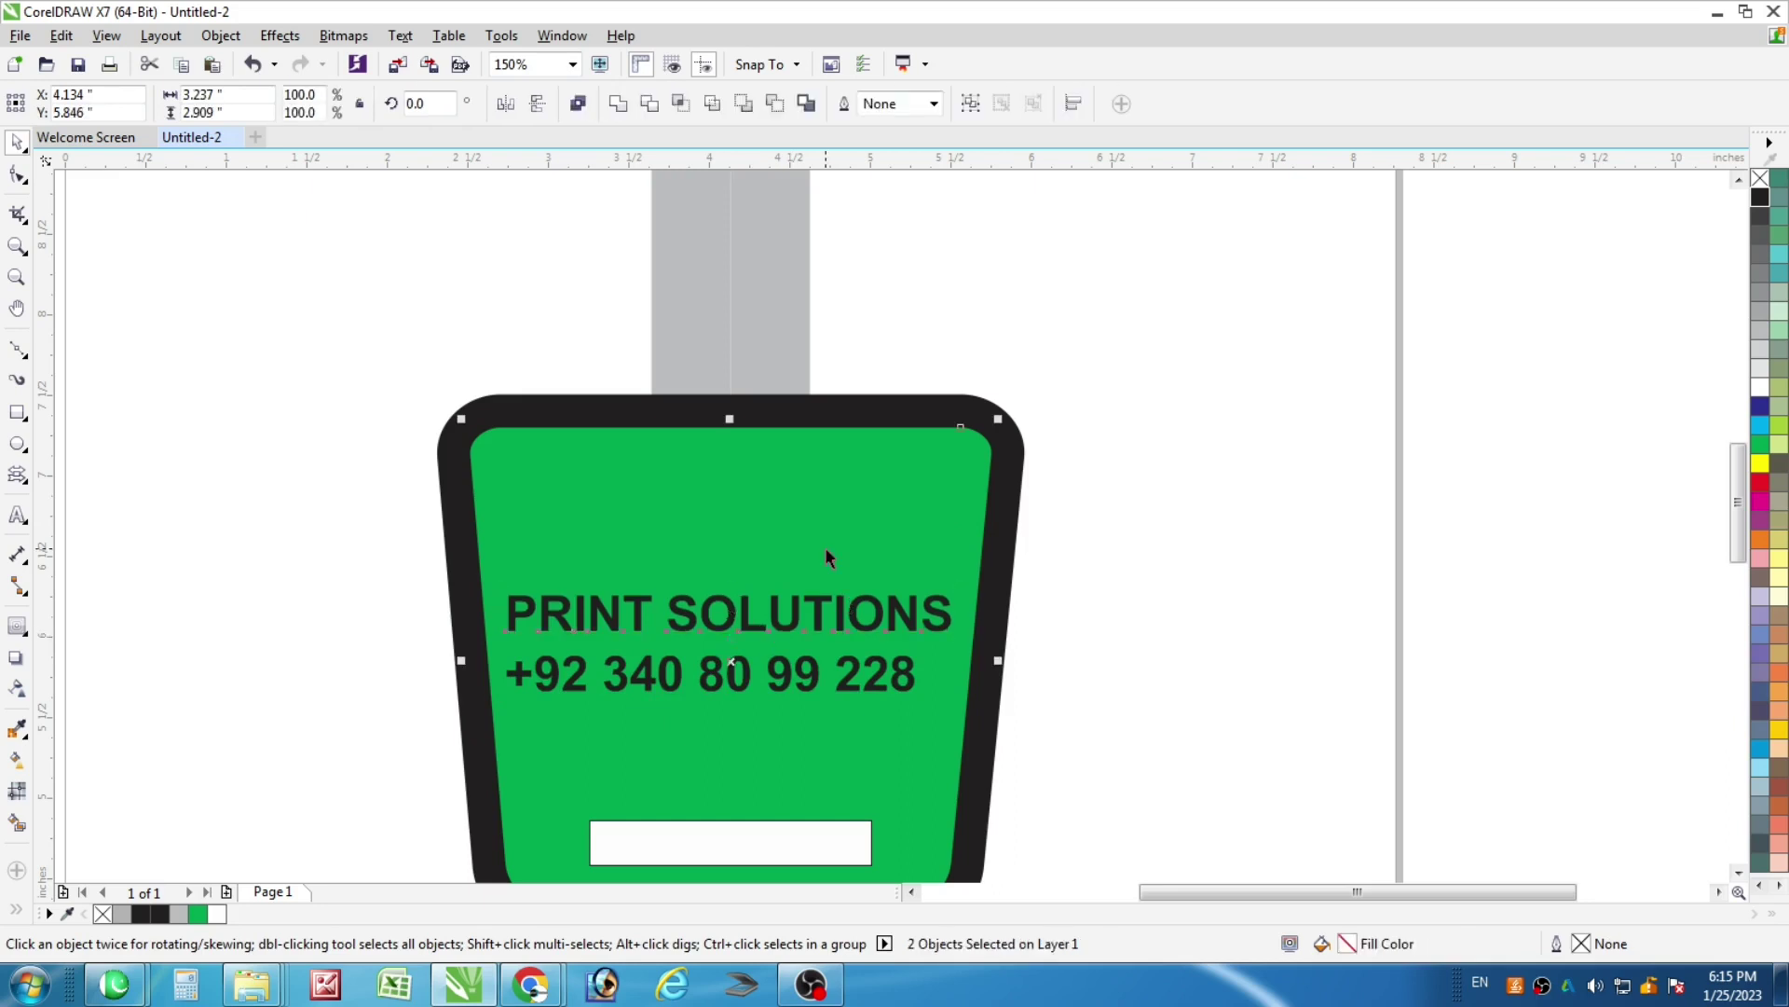
pyautogui.click(790, 677)
pyautogui.keyDown('shift'); pyautogui.click(746, 716); pyautogui.keyUp('shift')
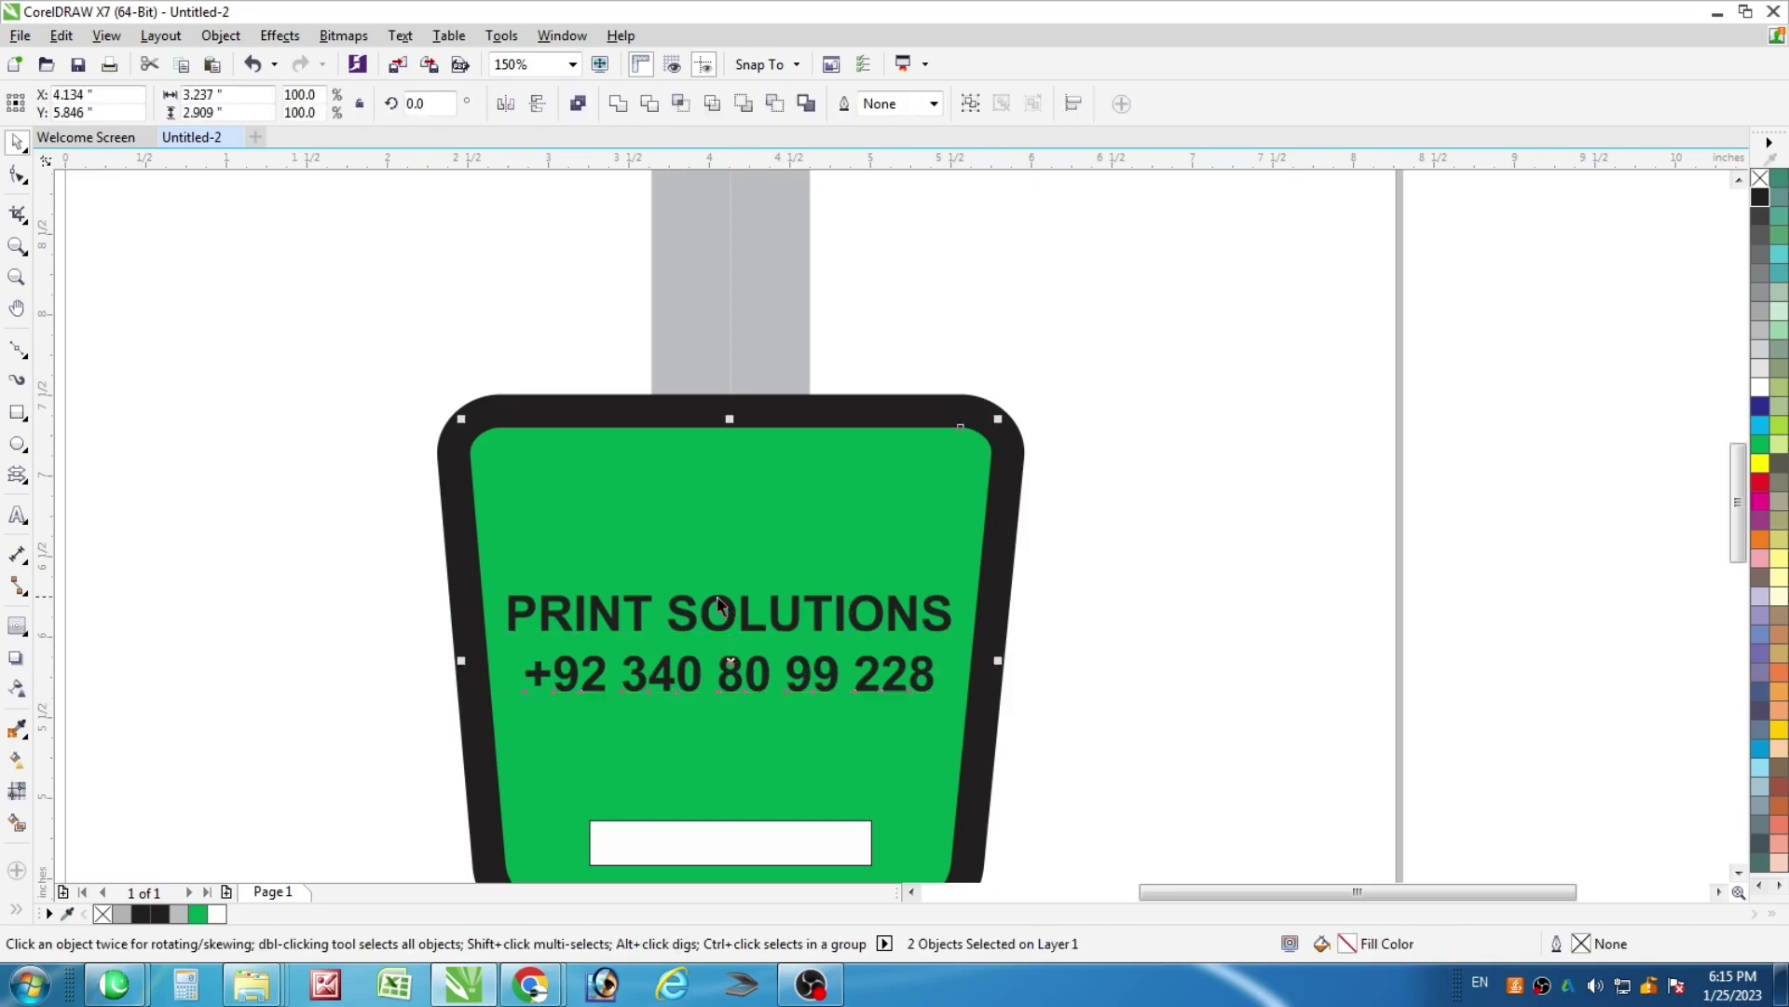
# Fully round the white slot's corners into a pill shape
pyautogui.scroll(-2, 712, 597)
pyautogui.click(708, 722)
pyautogui.click(18, 175)
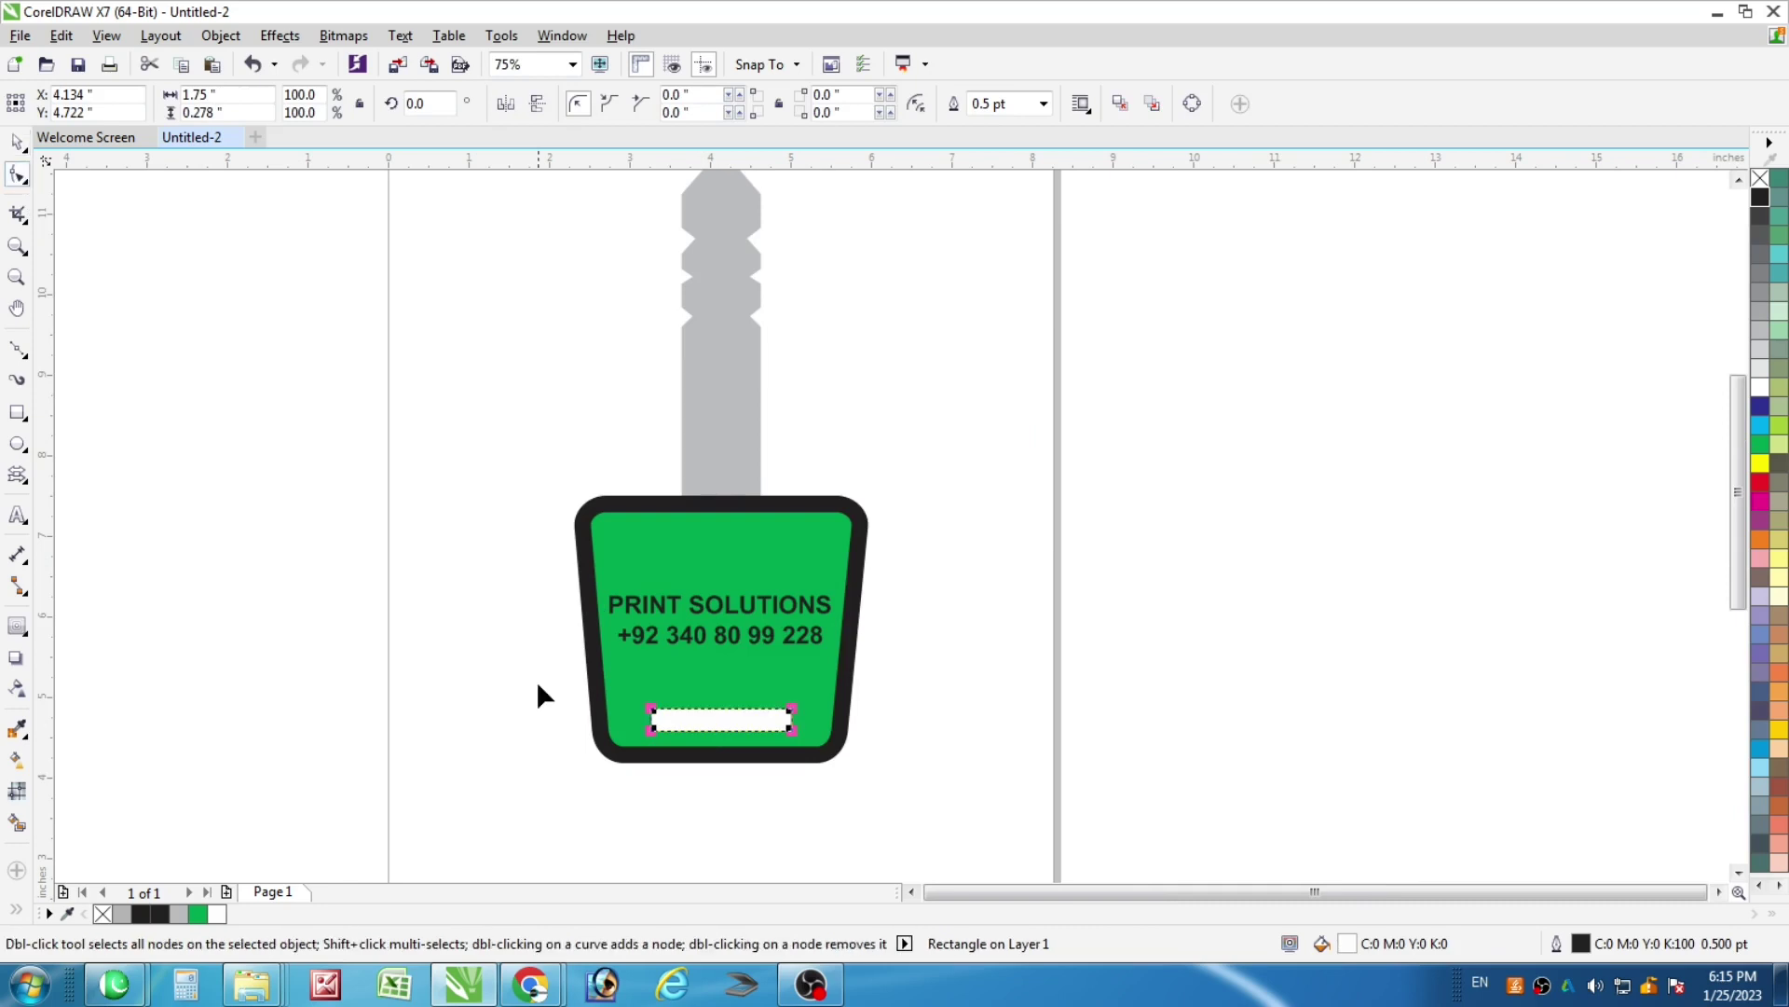
pyautogui.scroll(4, 622, 702)
pyautogui.moveTo(738, 727); pyautogui.dragTo(955, 674)
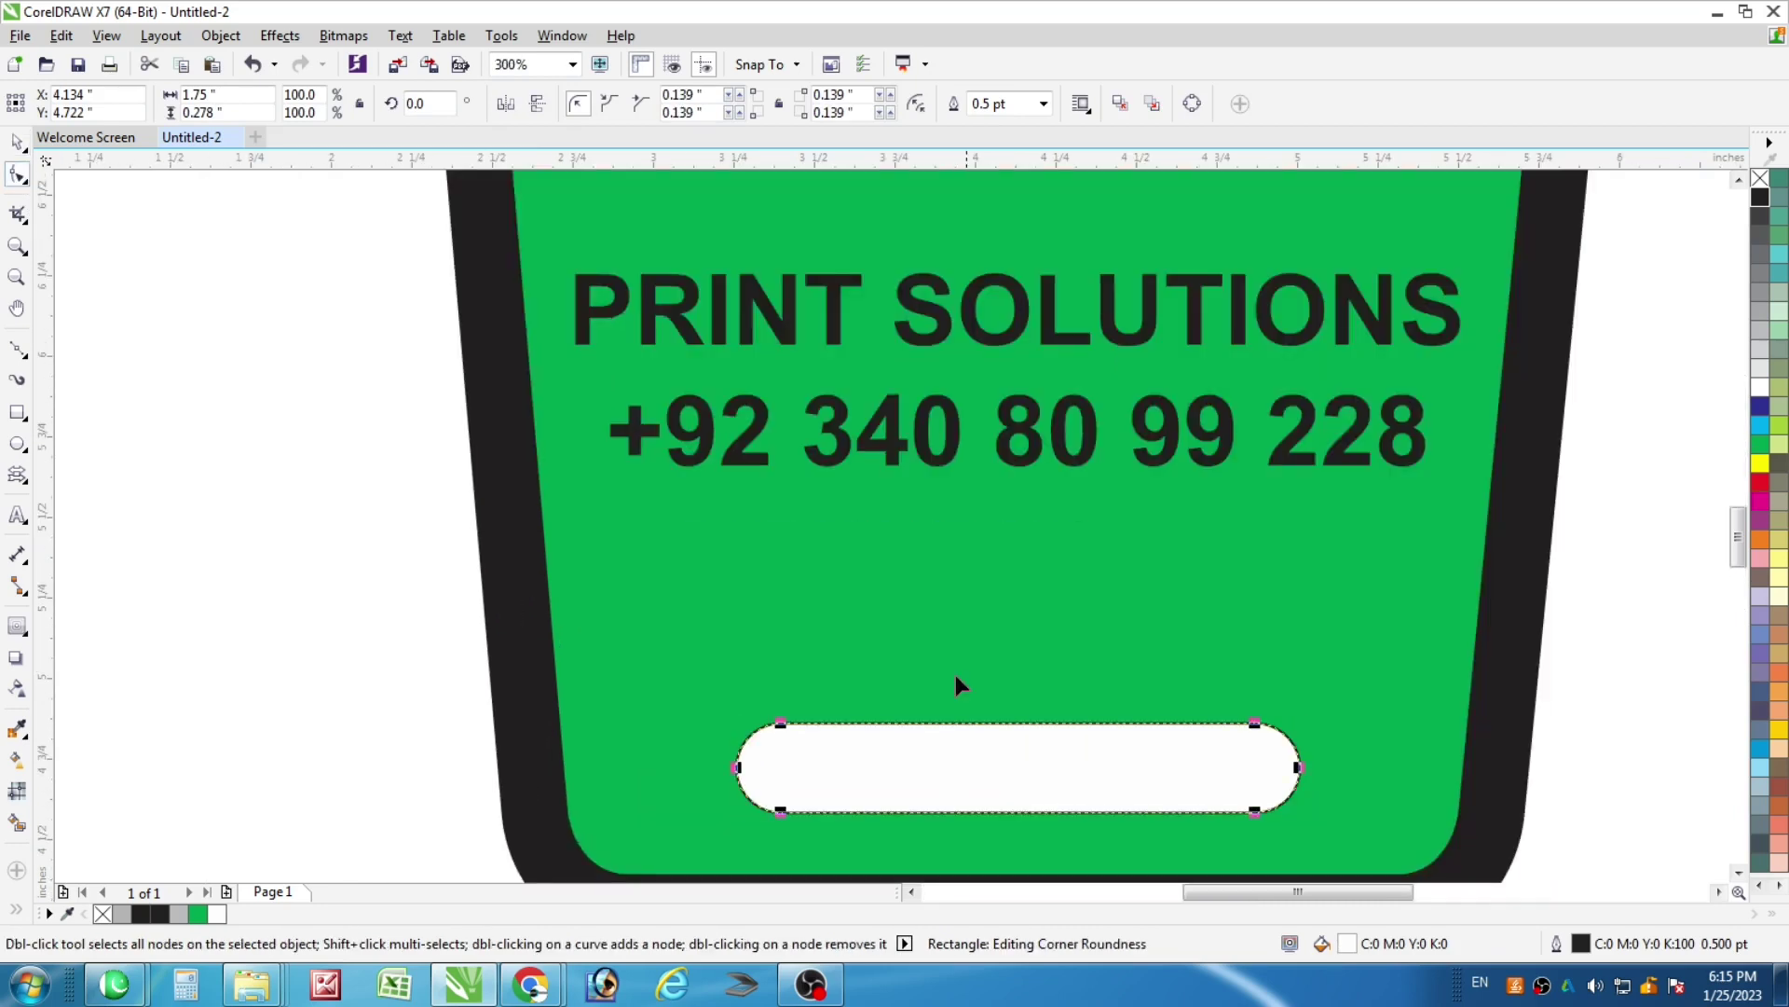
pyautogui.click(18, 142)
# Select PRINT SOLUTIONS and the phone number together to center them
pyautogui.scroll(-2, 675, 622)
pyautogui.keyDown('shift'); pyautogui.click(889, 625); pyautogui.keyUp('shift')
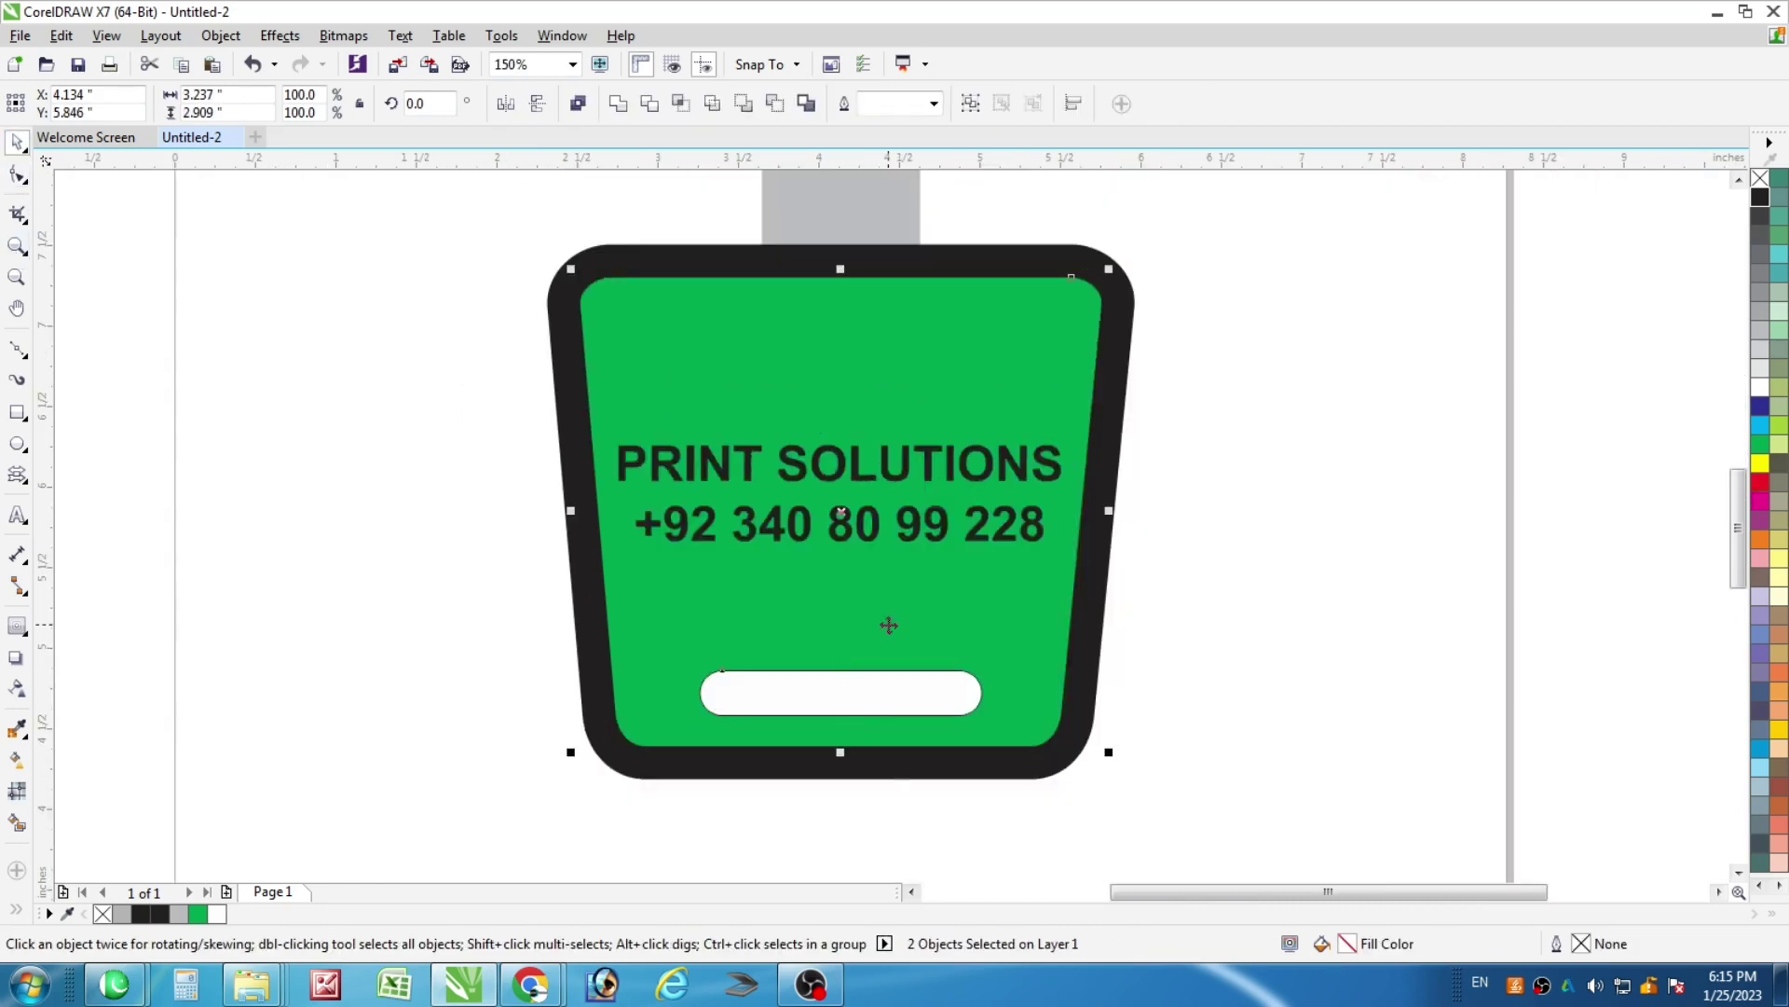
pyautogui.scroll(-2, 889, 625)
pyautogui.press('Escape')
pyautogui.scroll(2, 868, 594)
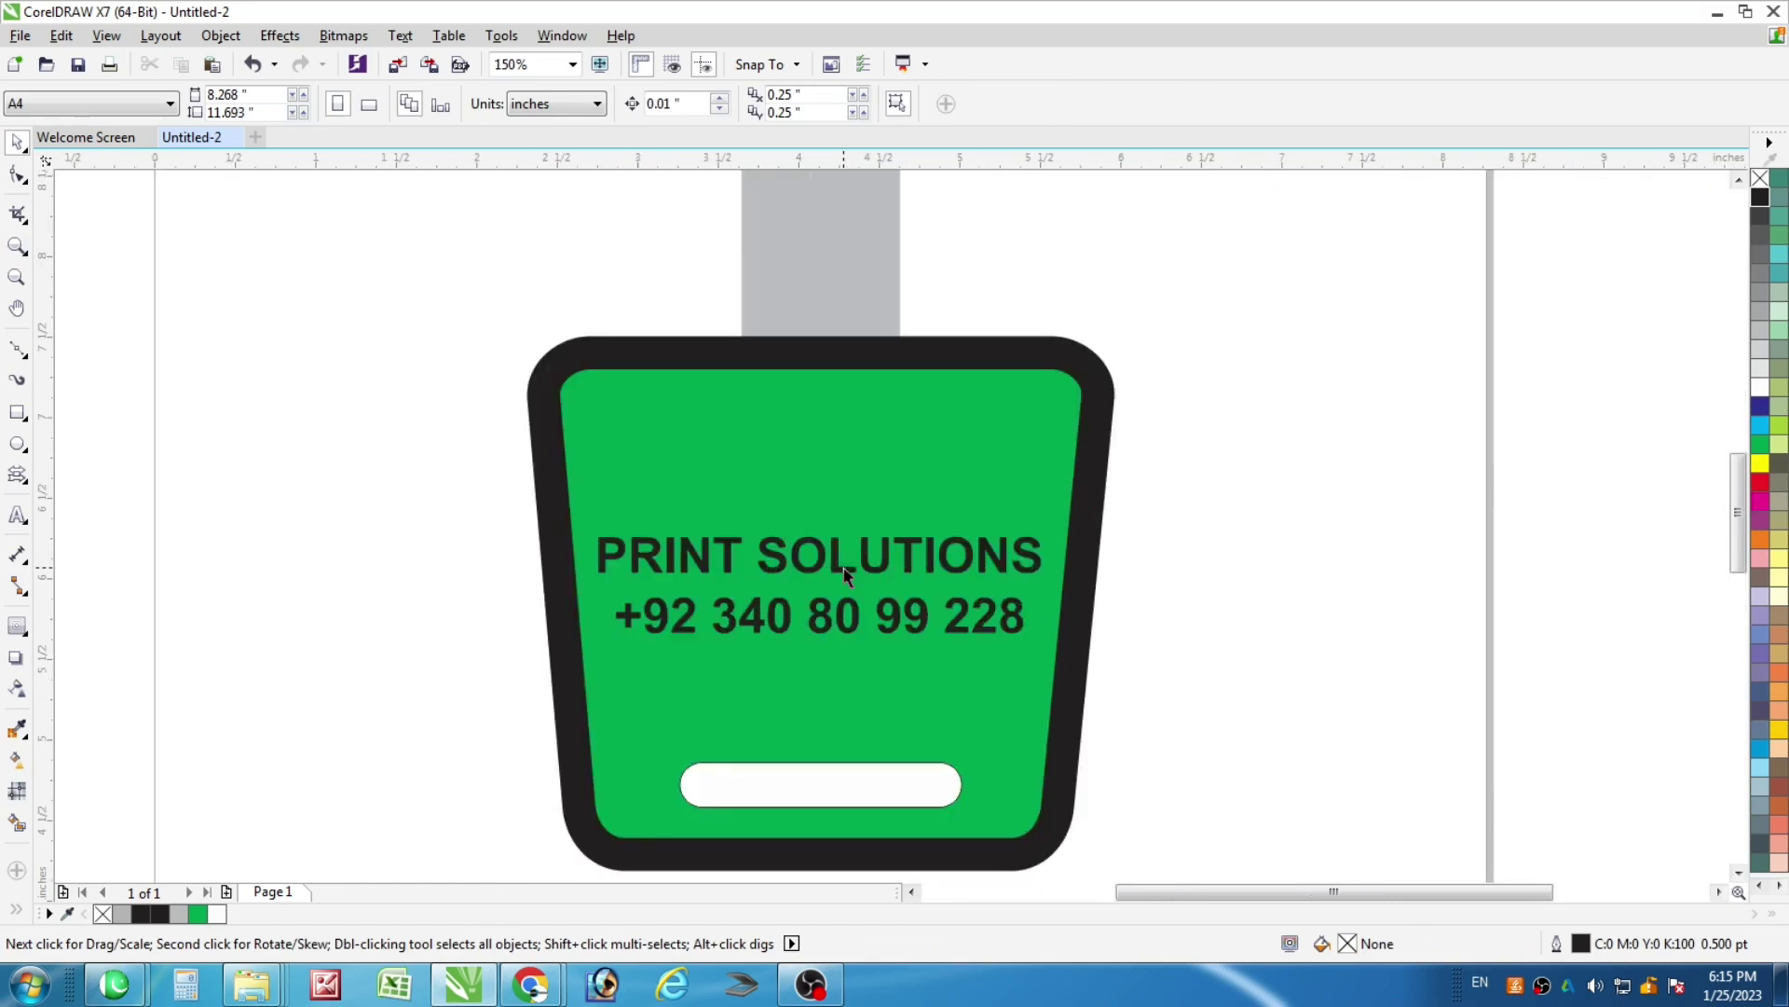
pyautogui.click(843, 566)
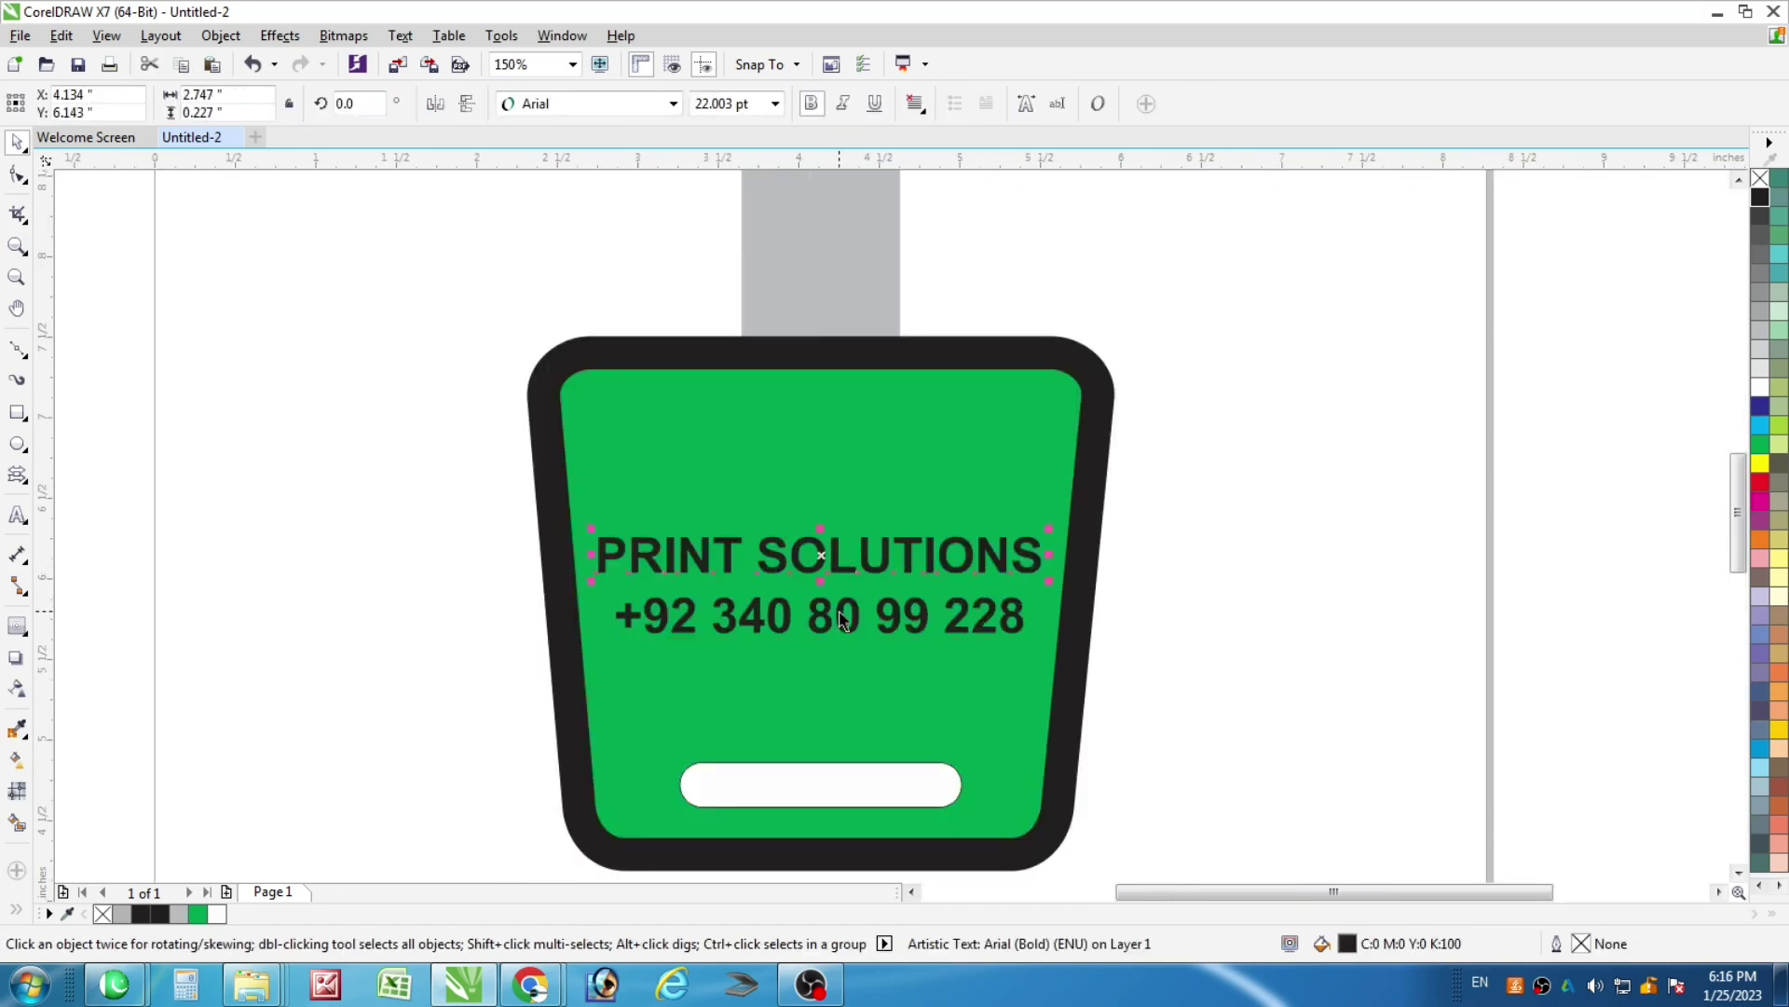
pyautogui.keyDown('shift'); pyautogui.click(837, 611); pyautogui.keyUp('shift')
pyautogui.scroll(1, 837, 611)
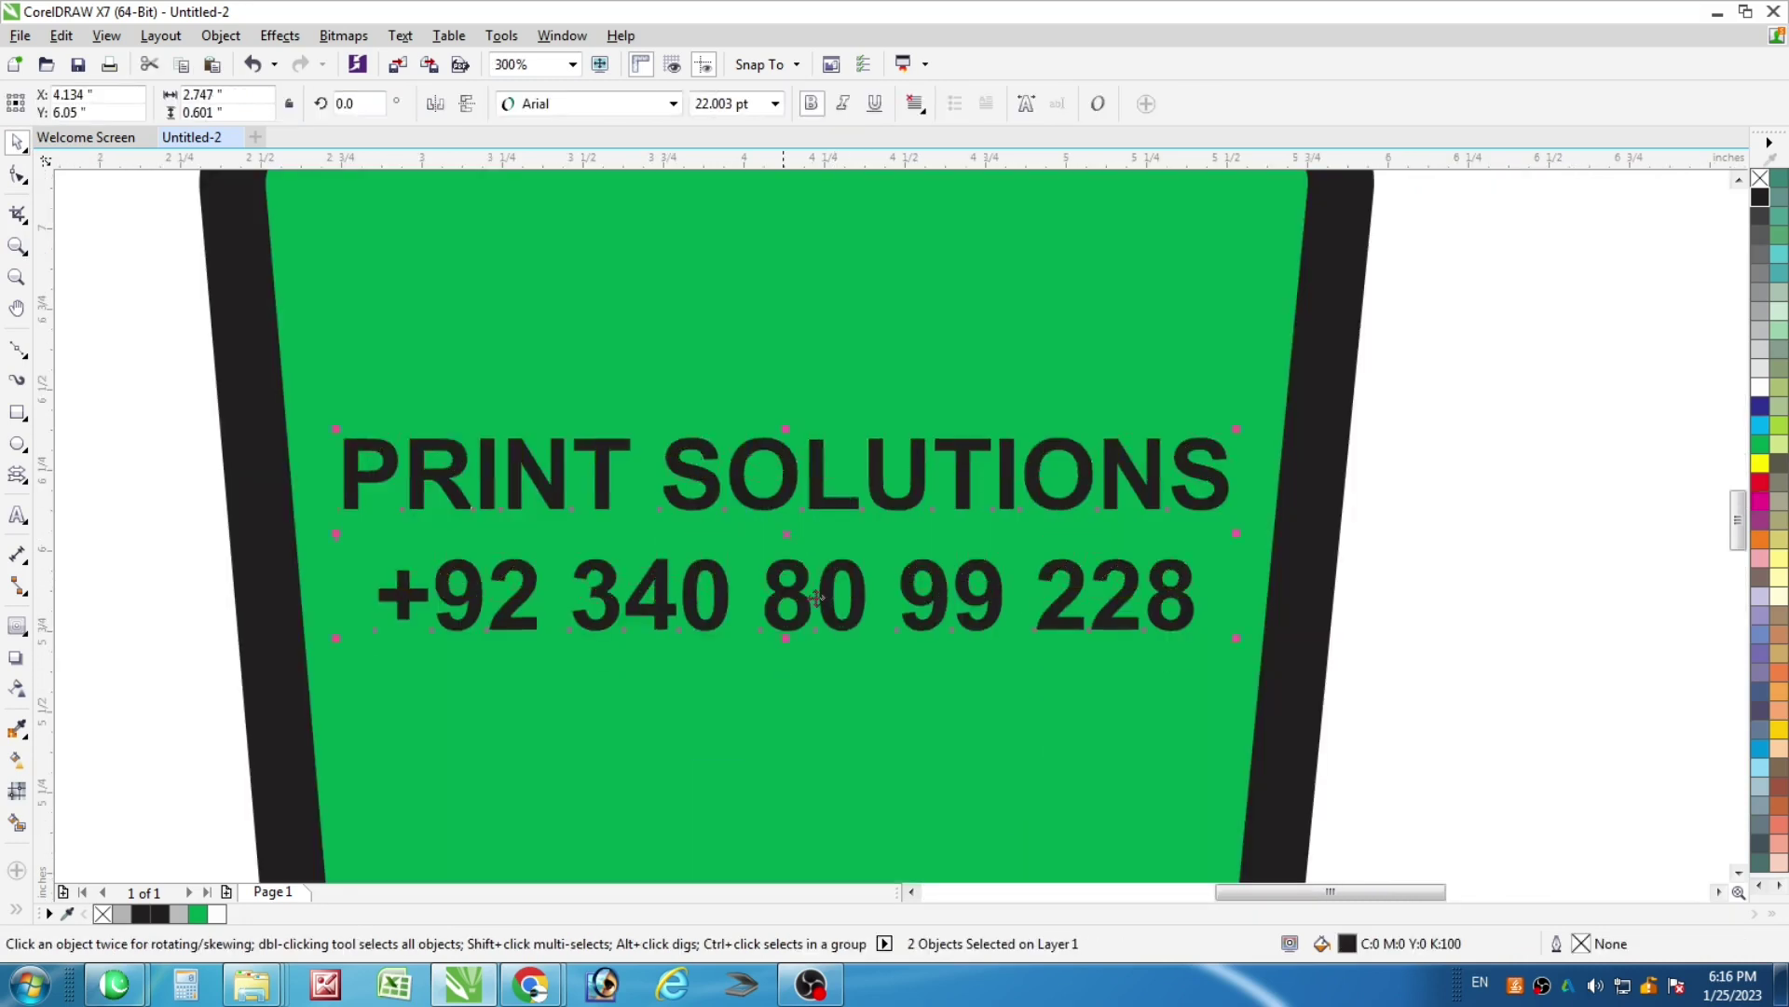
pyautogui.scroll(-3, 837, 623)
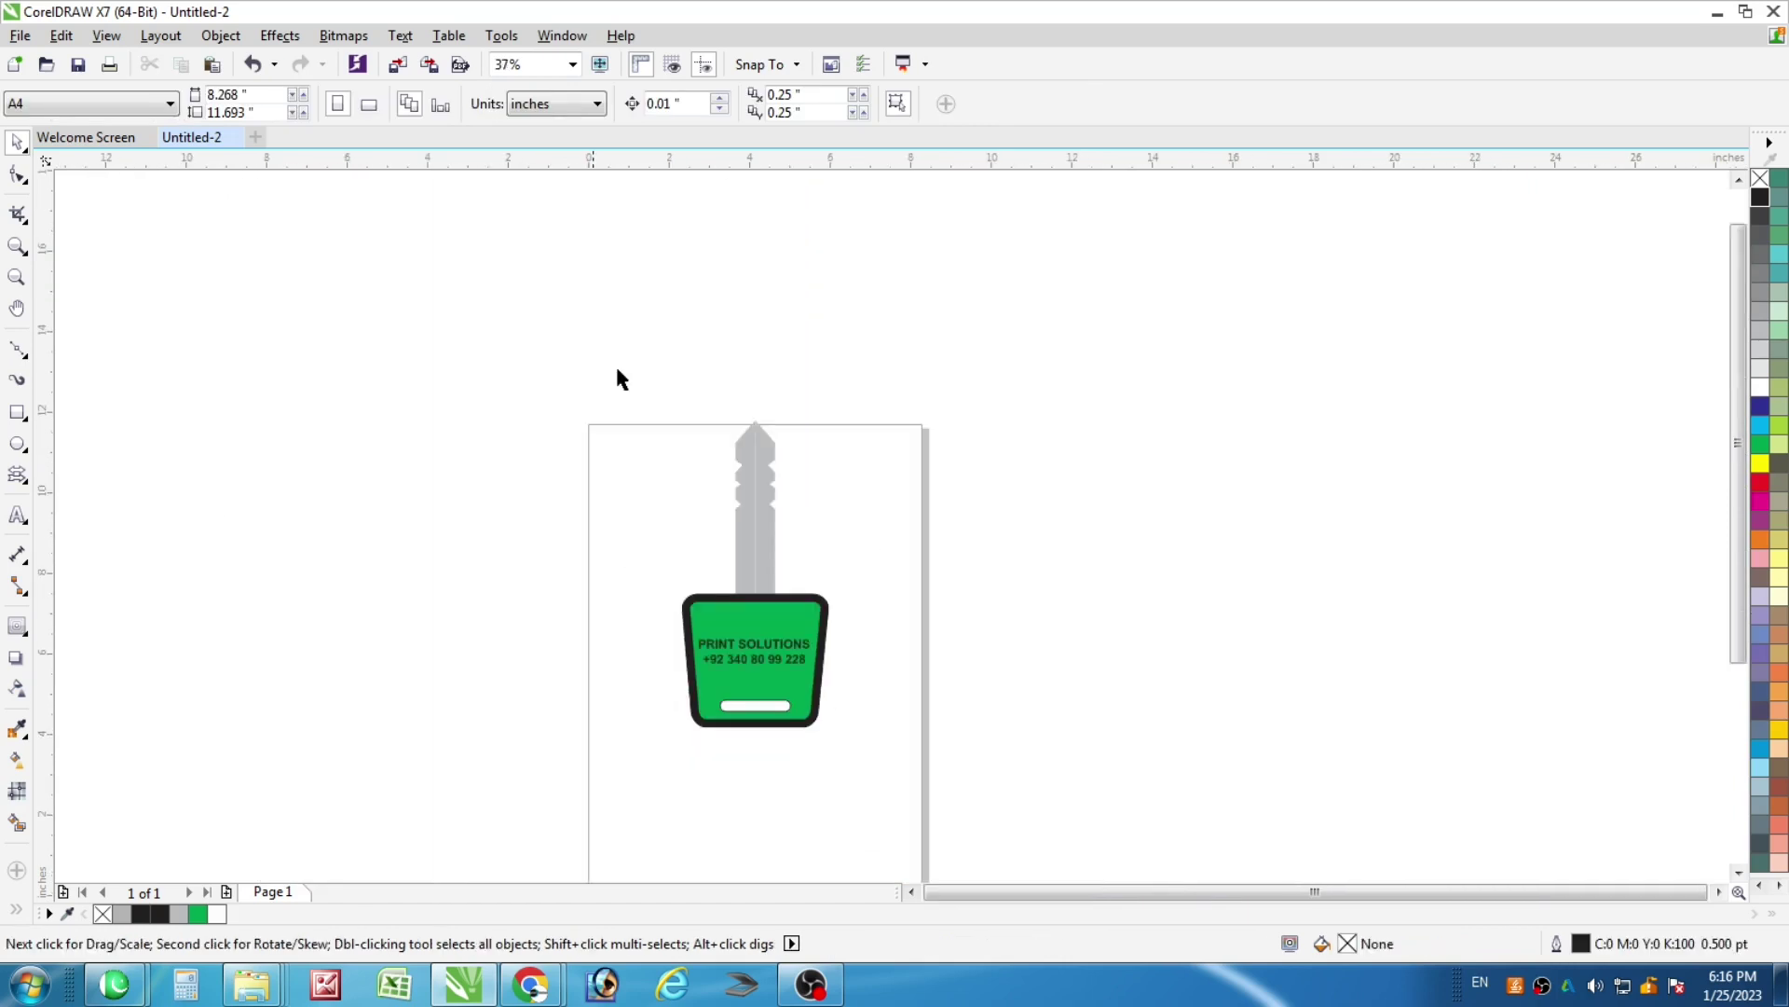
# Move the whole key lower on the page
pyautogui.moveTo(618, 379); pyautogui.dragTo(1007, 851)
pyautogui.moveTo(767, 547); pyautogui.dragTo(767, 609)
pyautogui.click(1055, 665)
pyautogui.scroll(2, 1003, 626)
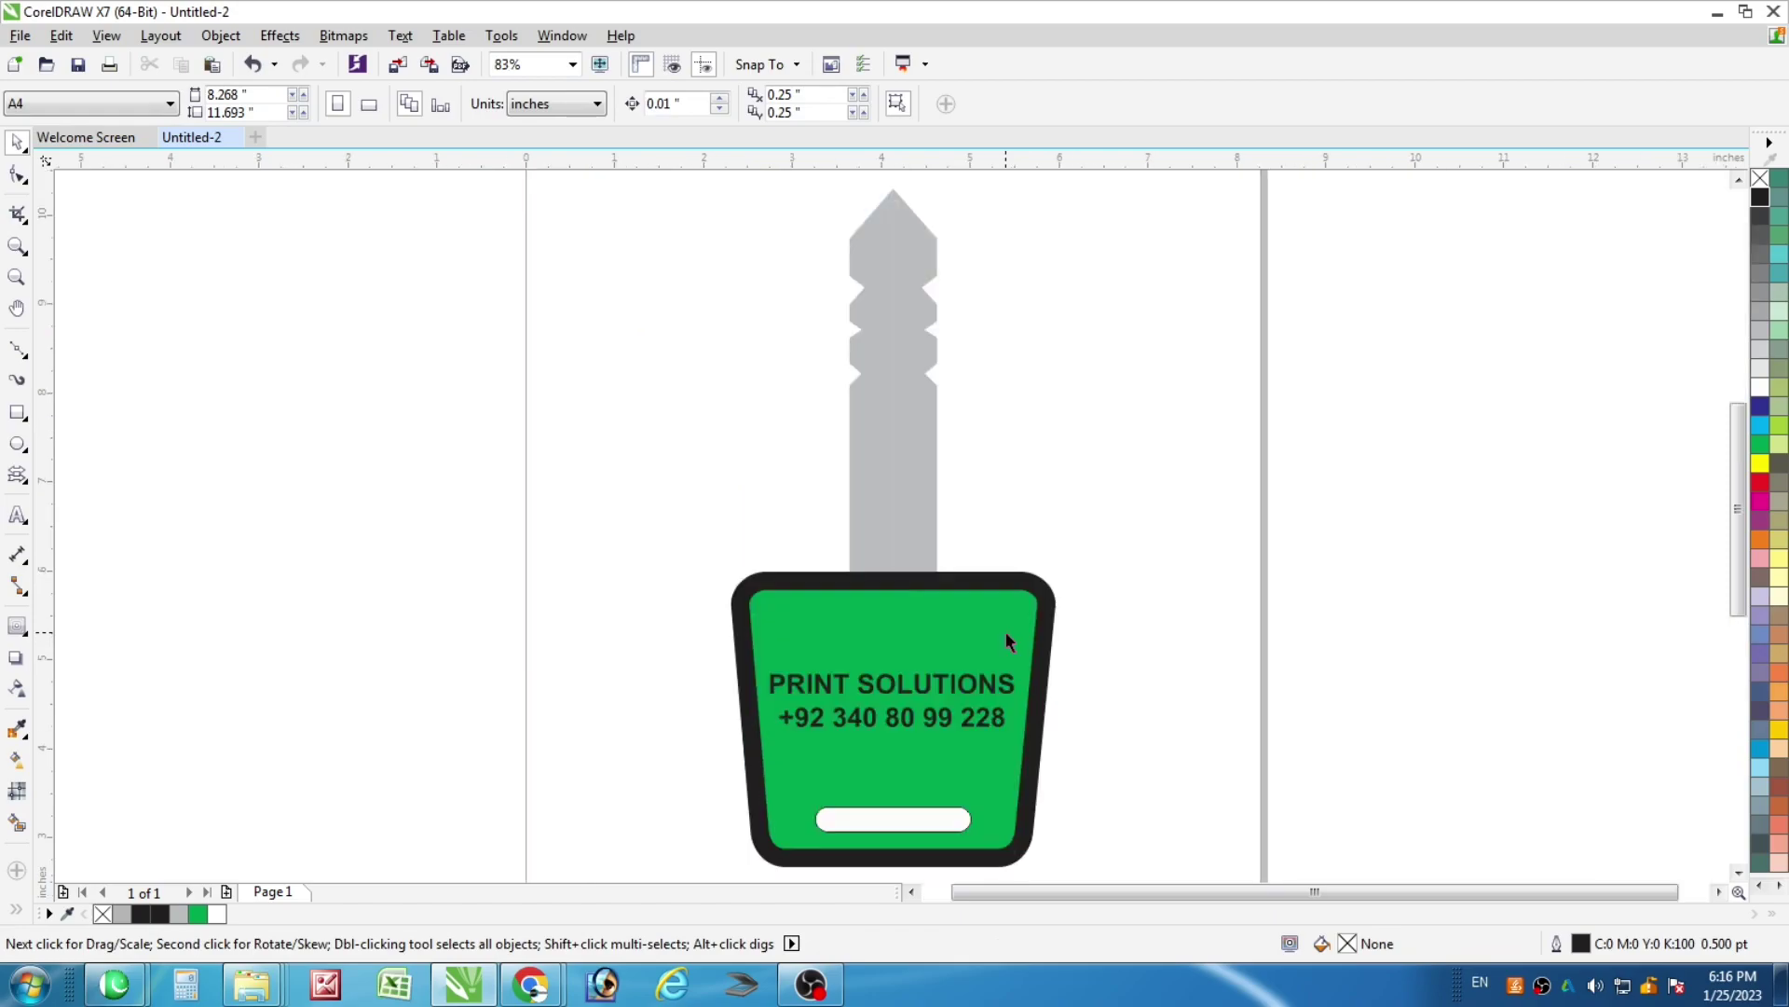